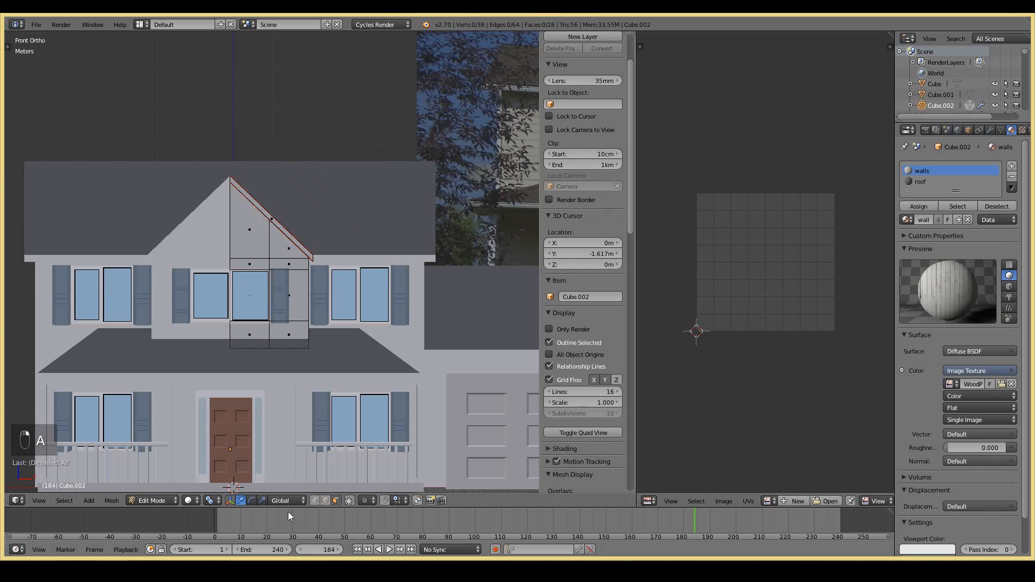
Step: Clear the selection and paint-select the dormer's wall faces from the front view, leaving out its roof trim
drag(252, 247, 273, 302)
key(a)
key(c)
drag(242, 247, 256, 267)
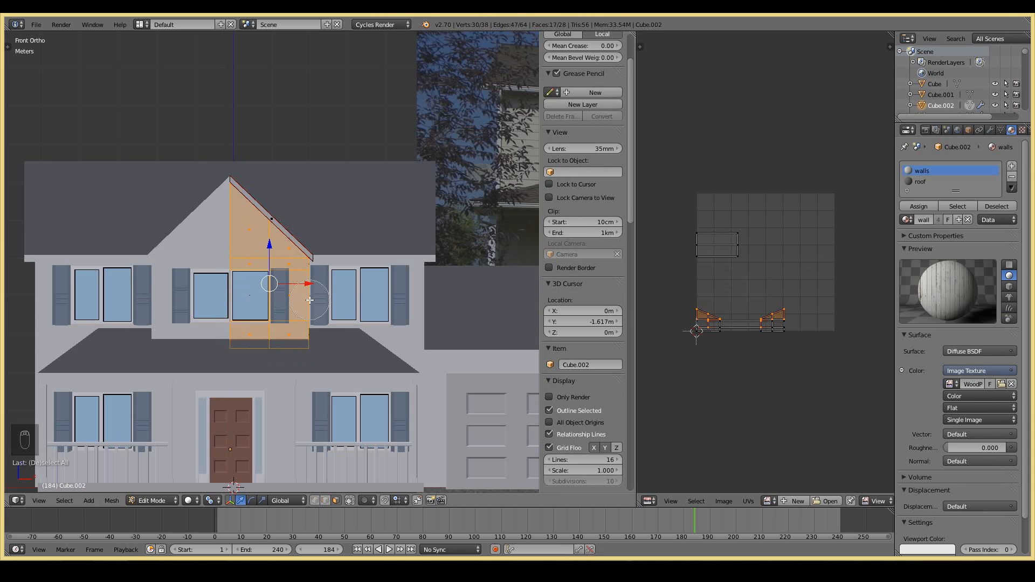
Step: Remove the side faces running between the dormer's front and rear walls from the selection
middle_drag(354, 344, 318, 353)
key(g)
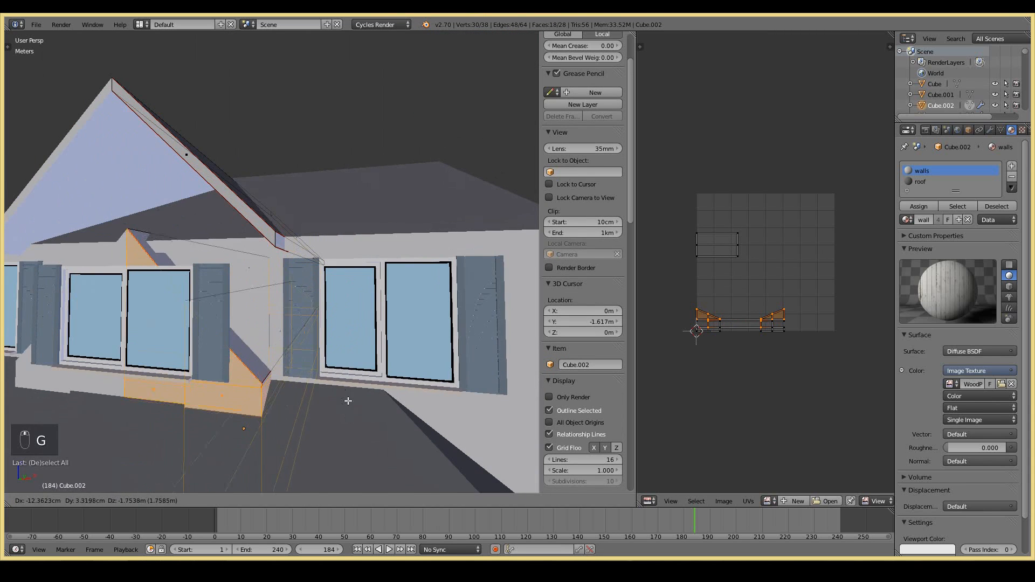
right_click(348, 397)
key(KP_1)
key(KP_3)
key(c)
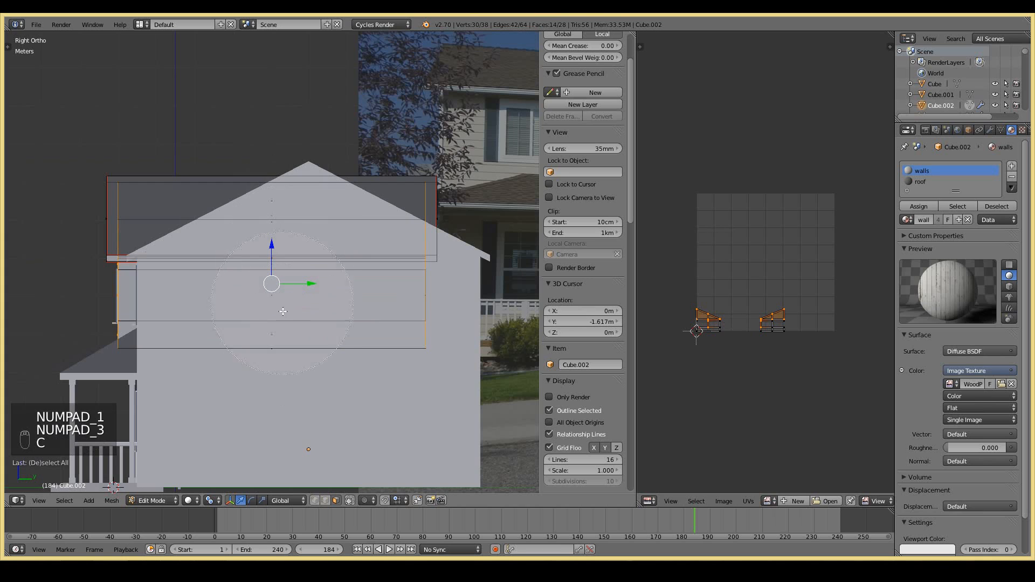
Step: UV-map the selected dormer wall faces with Project From View, using the front view
key(KP_1)
key(u)
key(u)
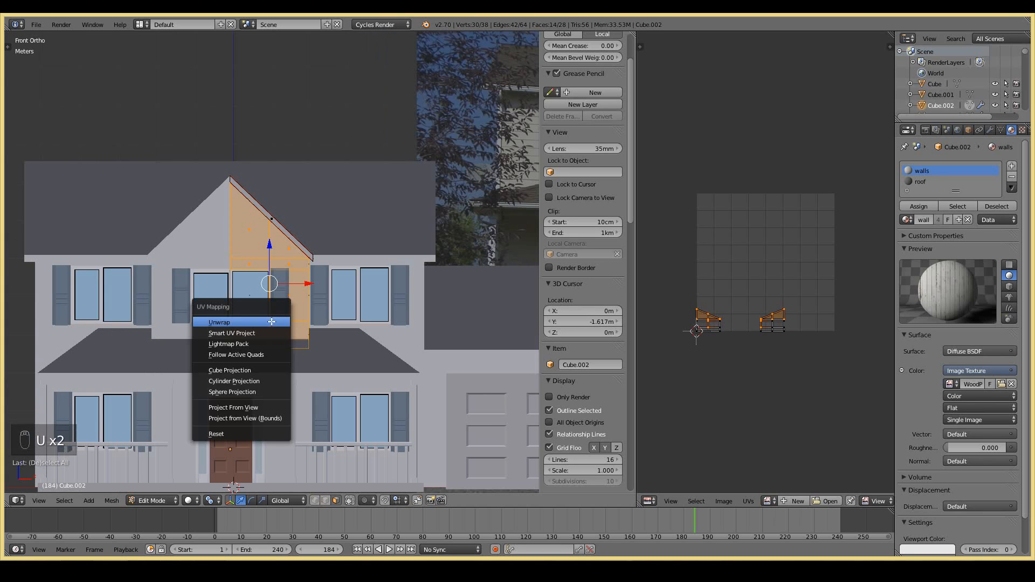
click(266, 407)
Step: Move and enlarge the projected dormer wall UVs over the UV grid
click(874, 334)
scroll(808, 313, down, 2)
key(g)
key(g)
click(729, 302)
middle_drag(440, 250, 43, 274)
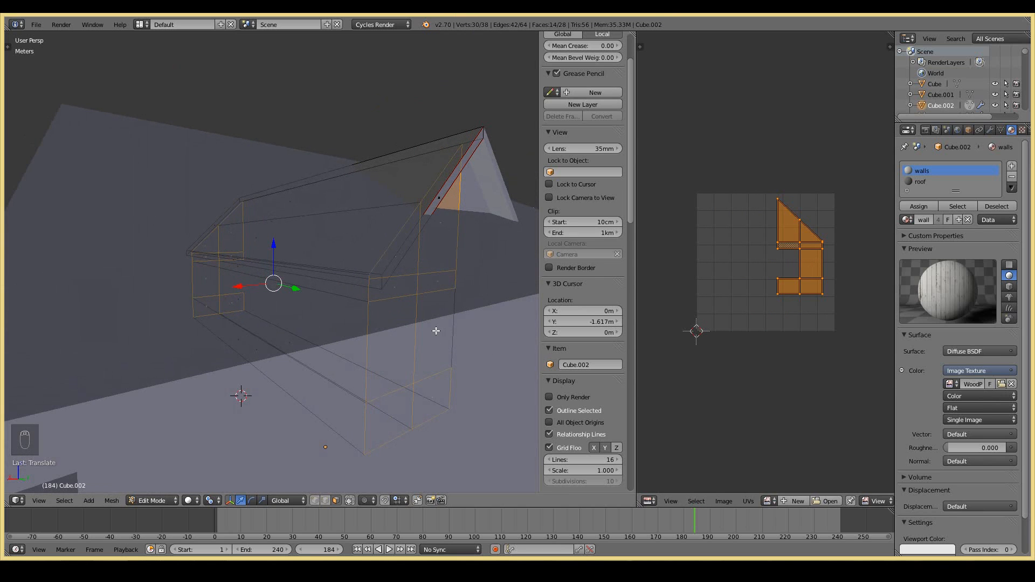
key(KP_1)
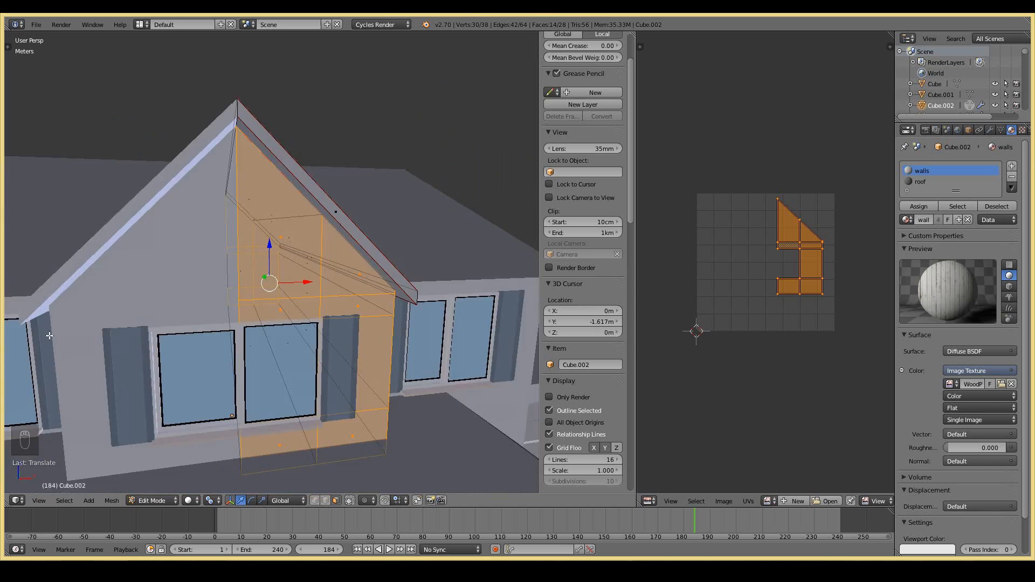
key(g)
click(791, 345)
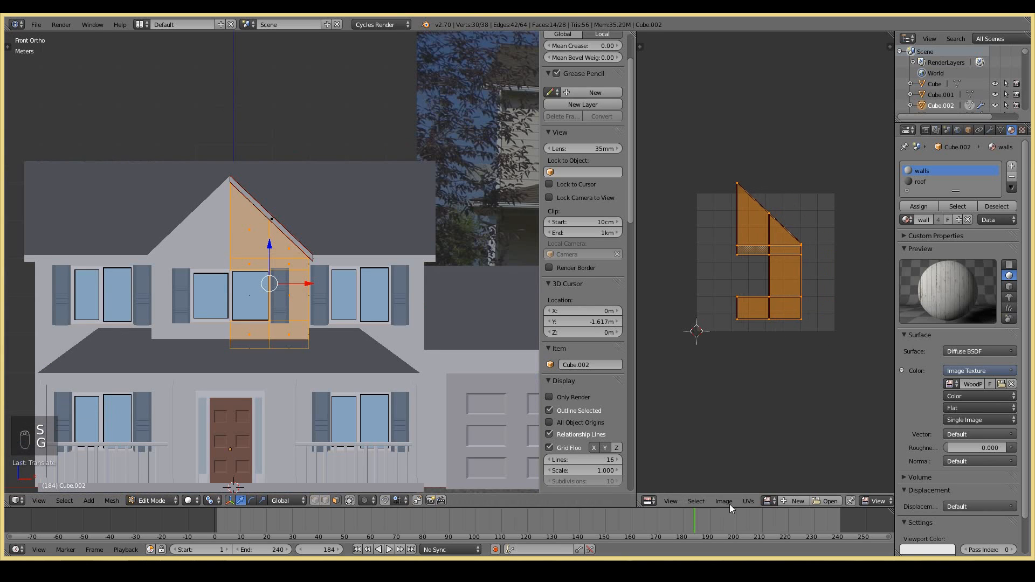
Step: Show the wood plank image behind the UVs and display the model with its textures in the 3D view
click(767, 501)
click(798, 397)
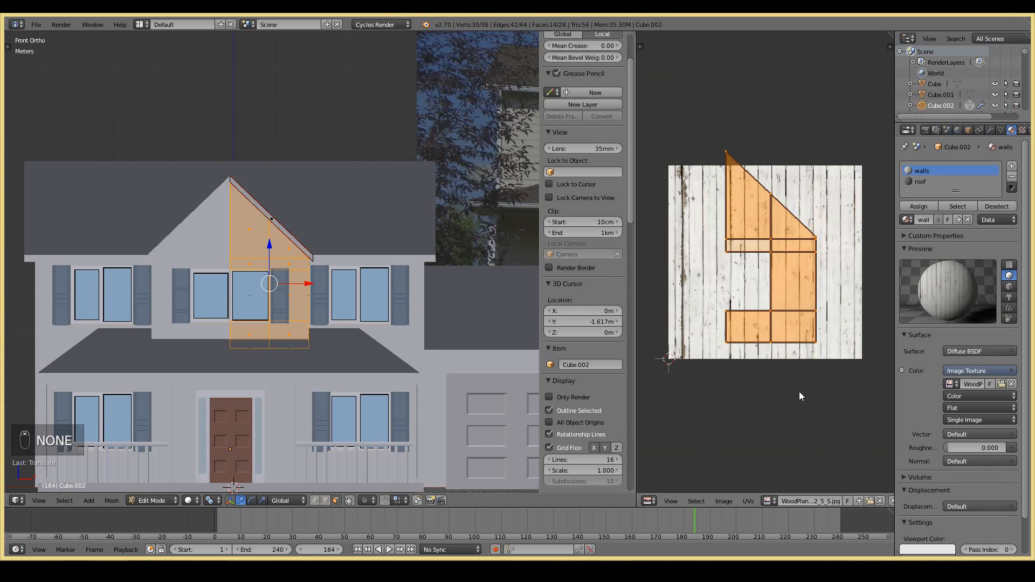
click(188, 501)
click(202, 453)
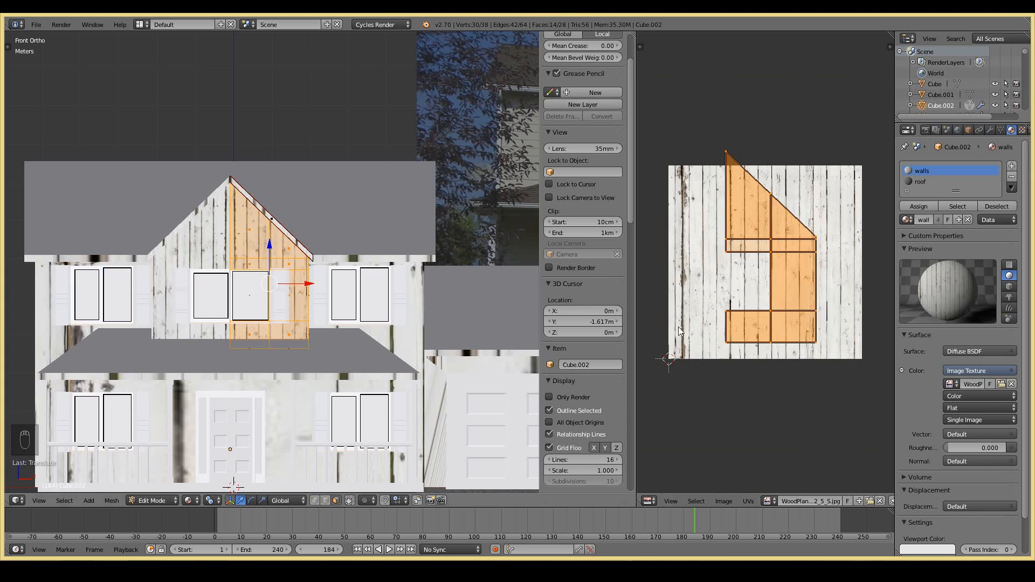
Step: Rotate the dormer wall UVs by 90 degrees, then adjust their scale and position over the plank image
text(90)
key(Return)
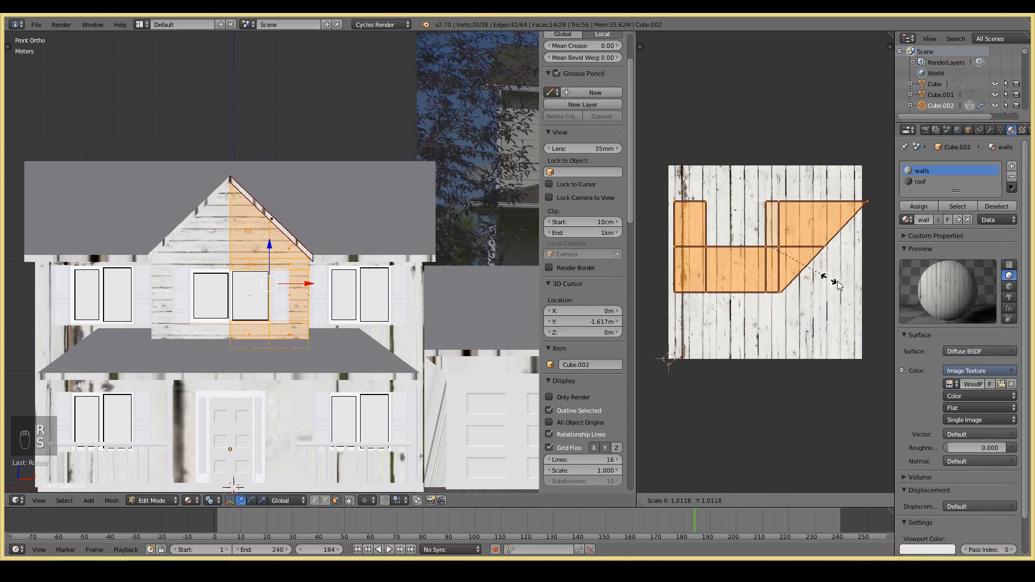
click(839, 288)
scroll(485, 291, up, 3)
key(g)
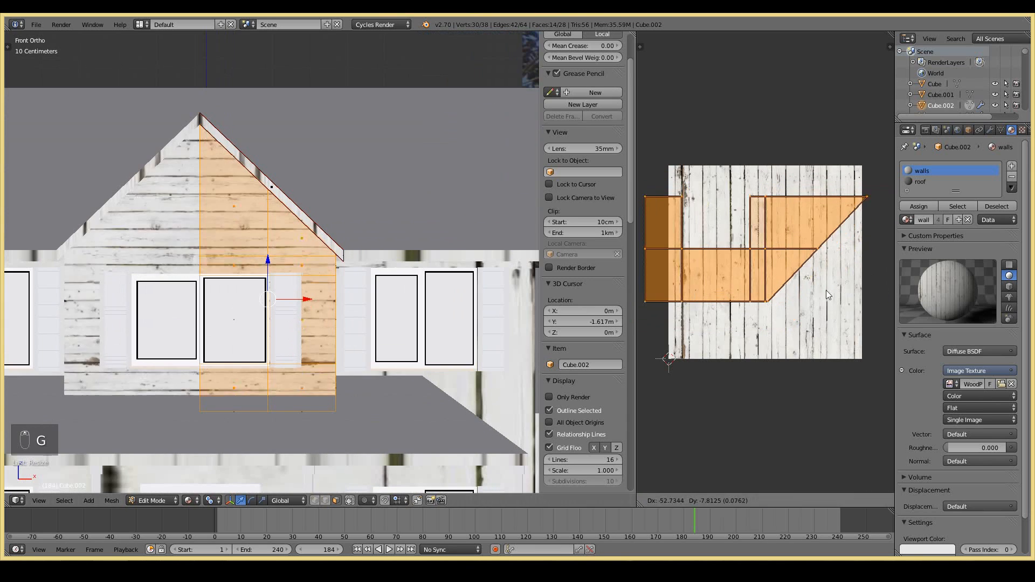
click(850, 325)
key(g)
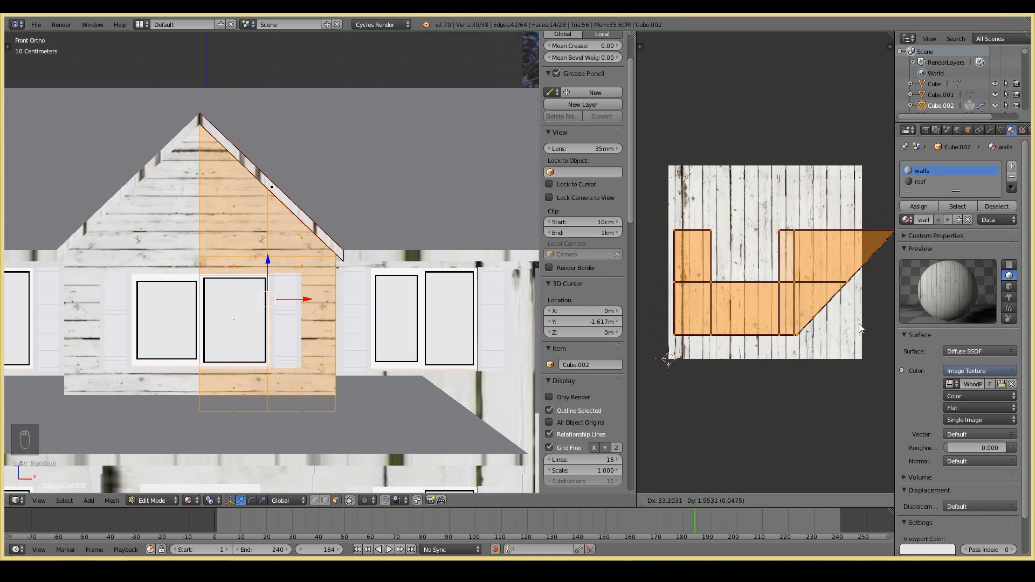
click(859, 328)
Step: Add a third material slot to the dormer and create a new material in it named white
key(Tab)
scroll(341, 305, down, 6)
mouse_move(327, 308)
middle_down()
mouse_move(348, 329)
mouse_move(331, 313)
middle_up()
click(1012, 166)
click(939, 217)
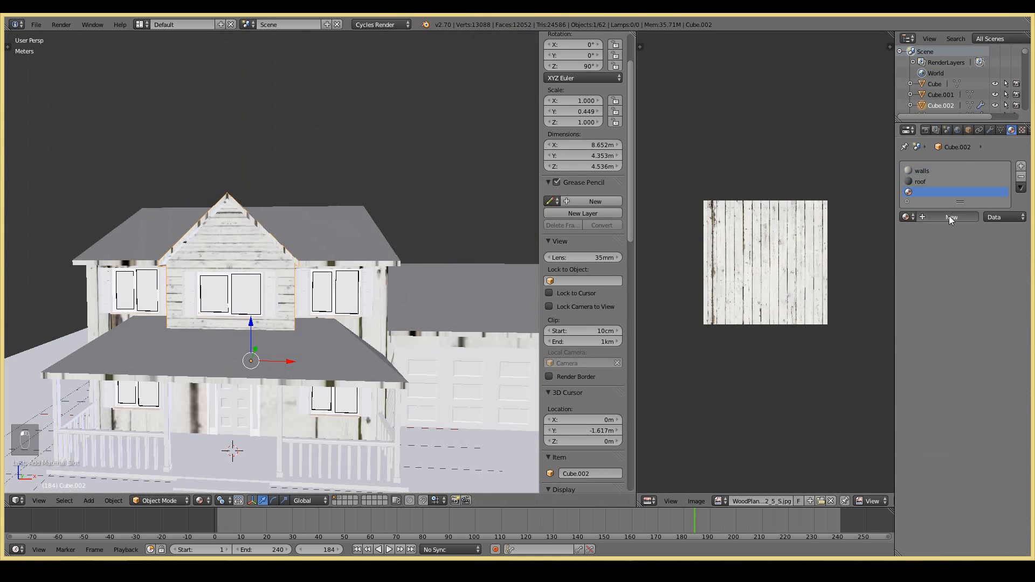
scroll(402, 241, up, 5)
key(Tab)
key(Tab)
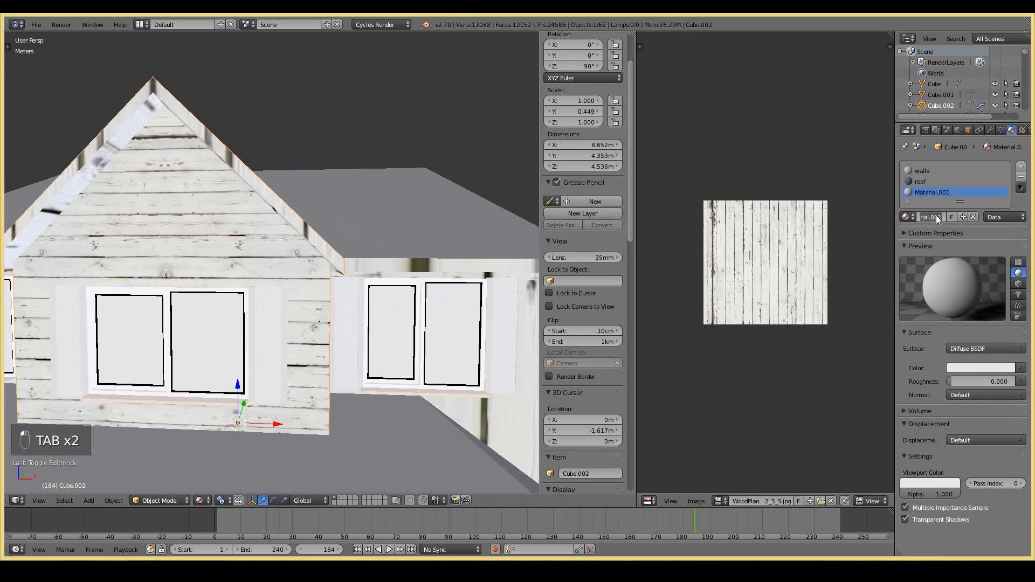
key(Return)
Step: Assign the white material to the front trim face along the dormer's sloped roof edge
key(Tab)
right_click(280, 205)
middle_drag(283, 204, 226, 244)
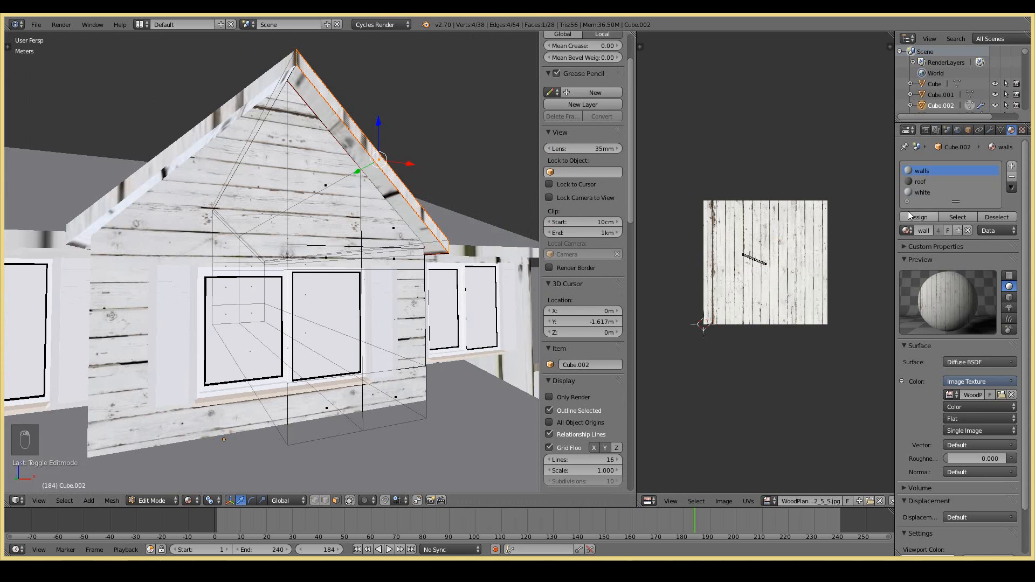
click(922, 193)
click(916, 217)
Step: Examine the dormer's roof and overhang faces by test-moving them and cancelling each move
middle_drag(319, 211, 513, 230)
scroll(286, 212, up, 5)
scroll(285, 212, down, 5)
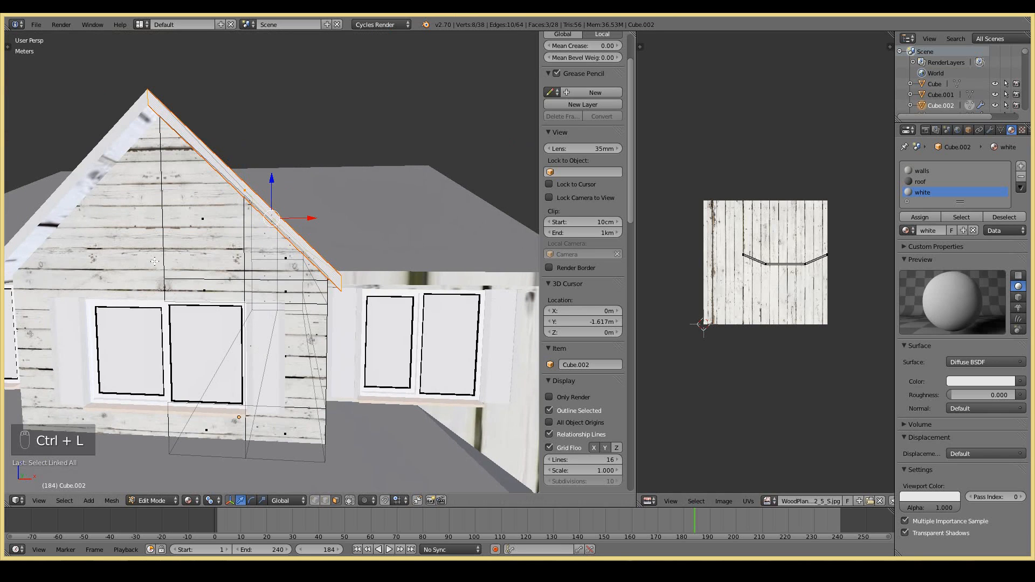
middle_drag(154, 261, 124, 294)
key(g)
middle_drag(247, 276, 31, 236)
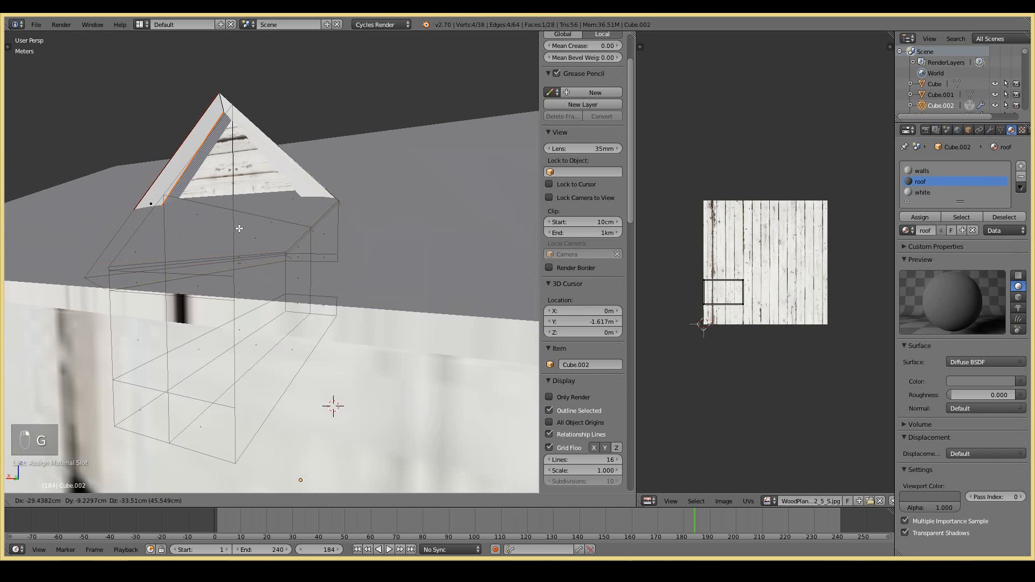
key(g)
right_click(177, 203)
right_click(197, 208)
key(g)
right_click(214, 212)
right_click(260, 208)
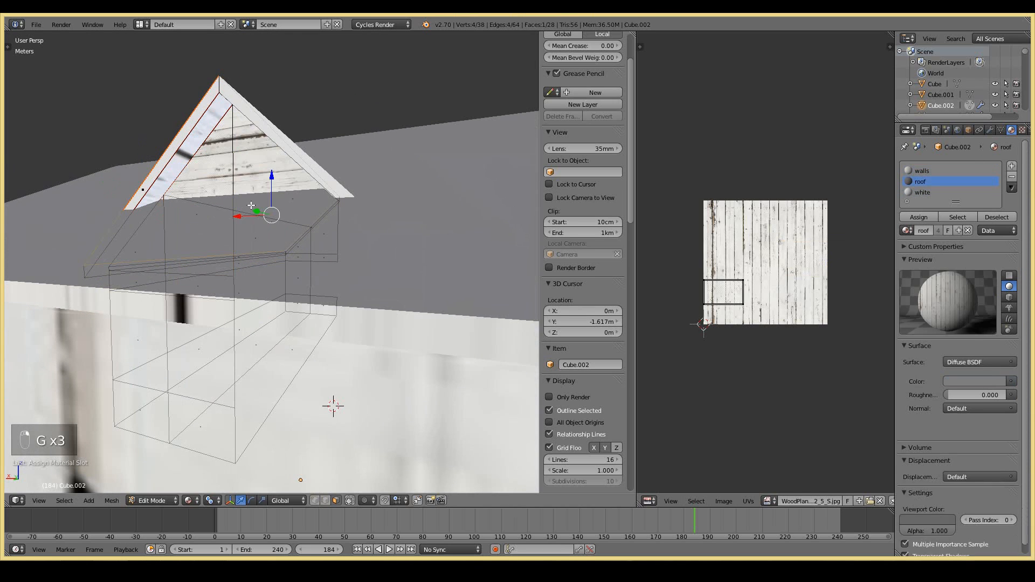
key(g)
right_click(250, 195)
Step: Isolate the dormer roof by growing its selection, inverting it and hiding the remaining faces, and test-move a roof face
middle_drag(146, 173, 381, 186)
scroll(372, 196, up, 6)
scroll(382, 187, down, 6)
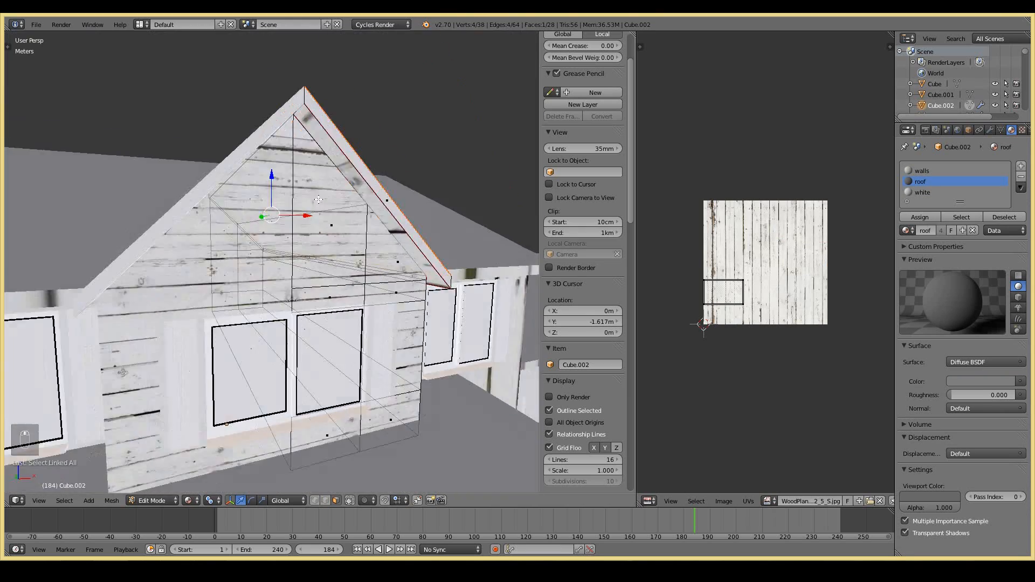
key(ctrl+KP_Add)
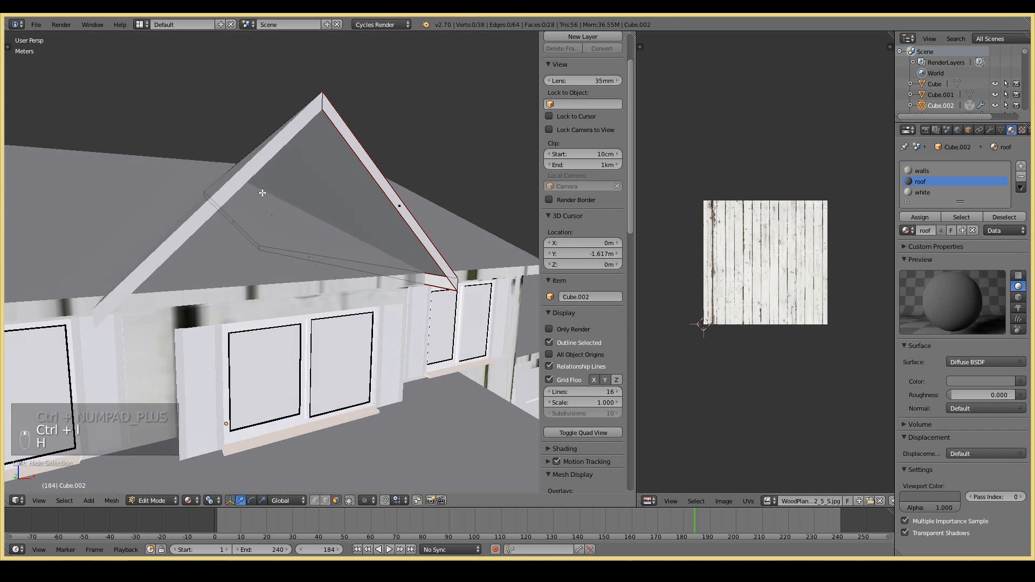
key(h)
key(g)
right_click(302, 189)
middle_drag(302, 189, 276, 196)
scroll(304, 185, up, 3)
scroll(306, 186, down, 3)
Step: Apply the dormer's Mirror modifier in Object Mode
key(Tab)
scroll(316, 186, up, 4)
click(990, 130)
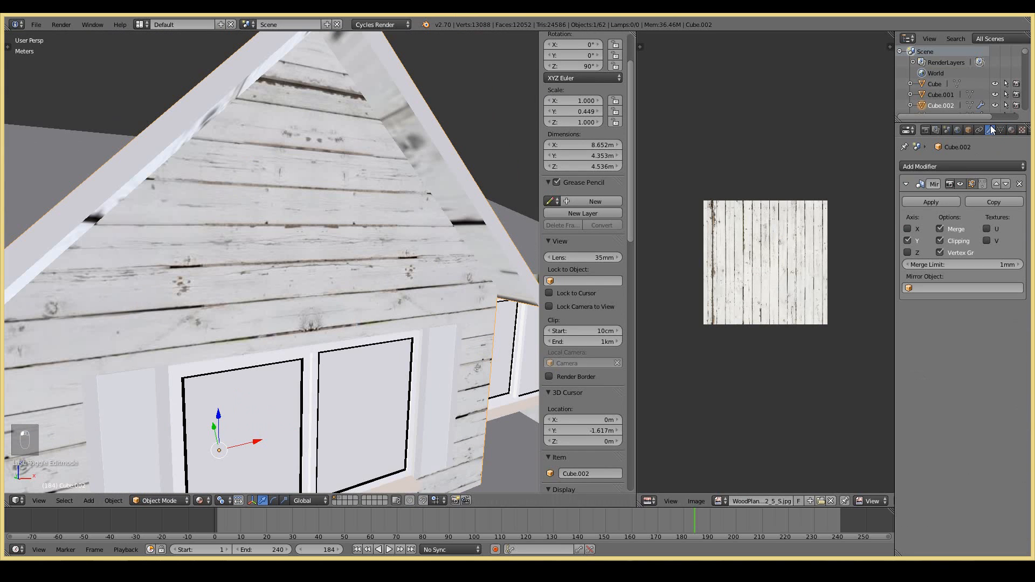
click(931, 202)
Step: Try to move the dormer's sloped roof faces to check how they are connected
key(Tab)
middle_drag(362, 225, 323, 217)
scroll(322, 216, down, 4)
key(g)
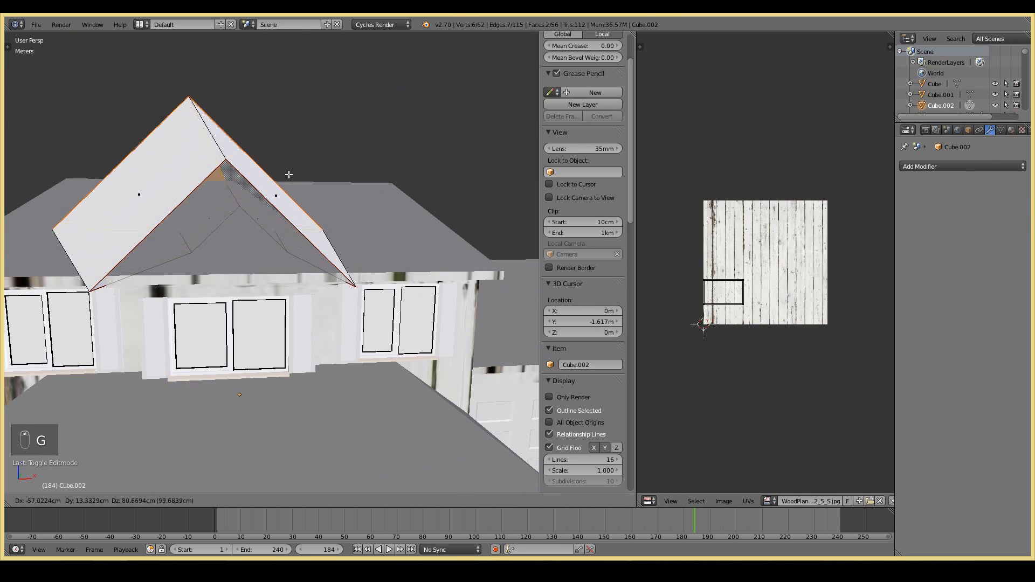
click(353, 172)
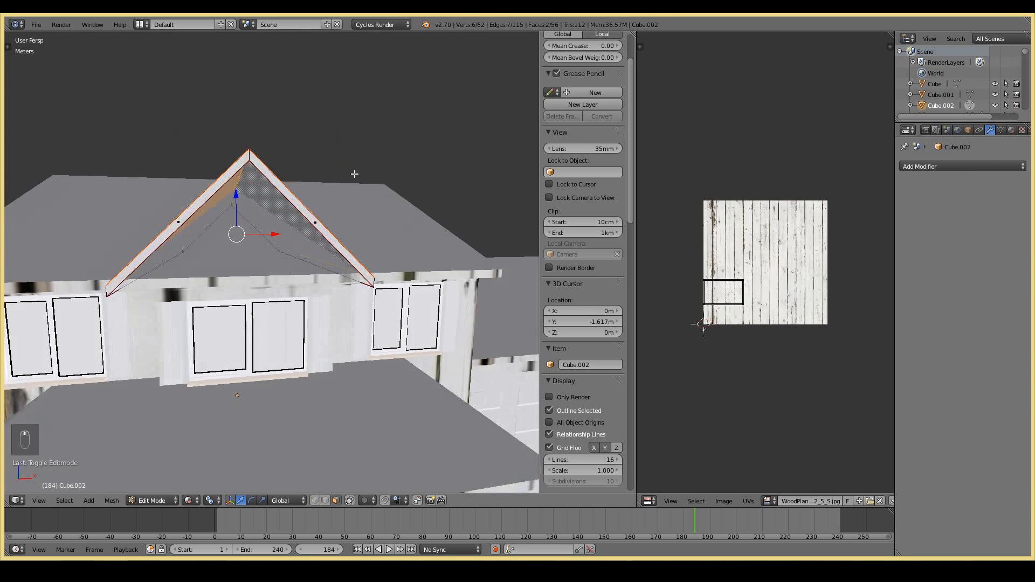
Step: Reveal the hidden dormer faces and assign the white material to the underside of the right roof overhang
scroll(364, 173, up, 5)
key(alt+h)
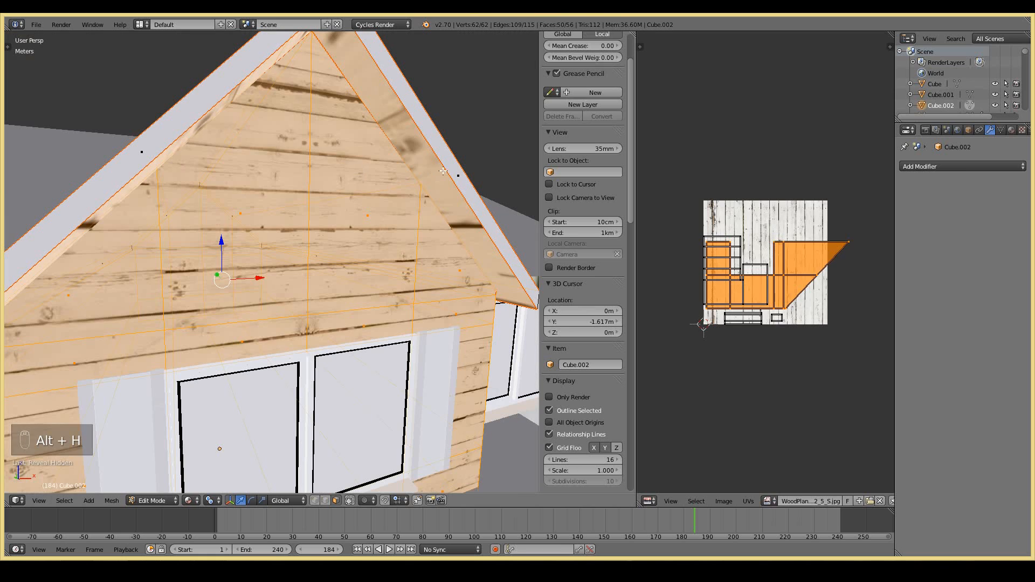
key(a)
right_click(456, 175)
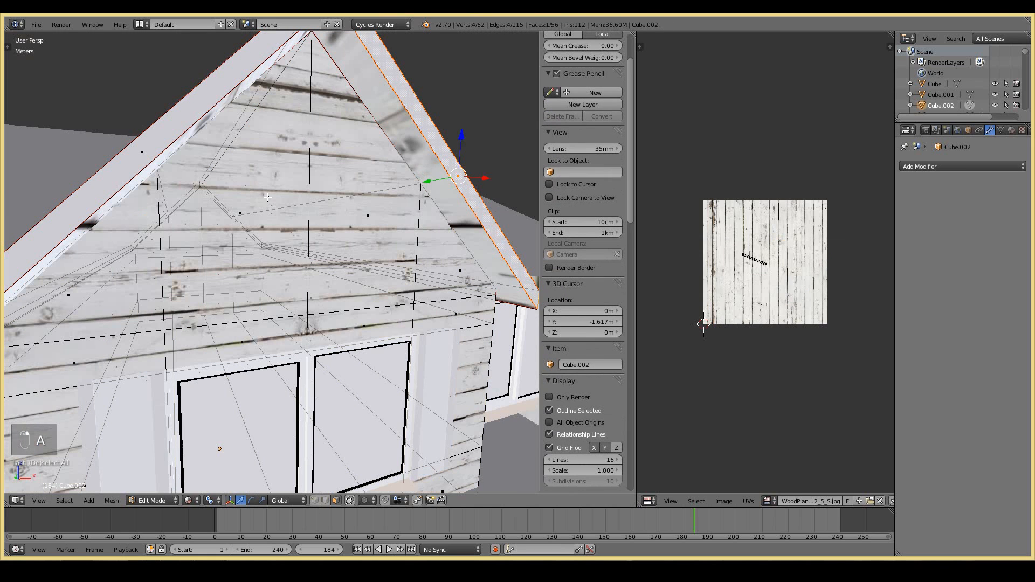
click(1012, 130)
click(928, 192)
click(918, 216)
Step: Assign the white material to the underside face of the dormer's left roof overhang
key(Tab)
scroll(291, 162, down, 6)
middle_drag(291, 159, 247, 161)
scroll(257, 175, up, 3)
key(Tab)
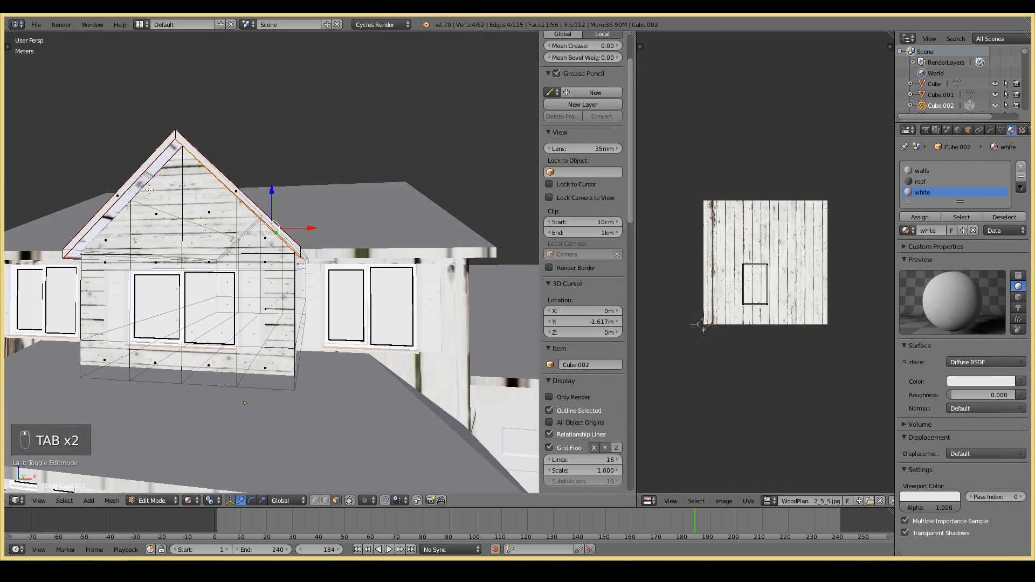
right_click(179, 207)
right_click(191, 218)
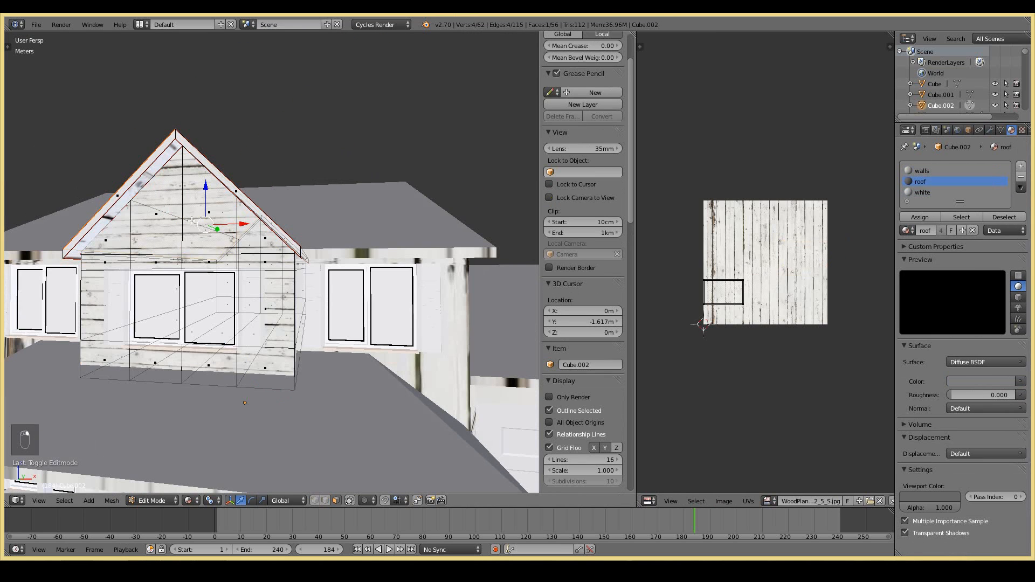
scroll(199, 224, up, 4)
right_click(239, 203)
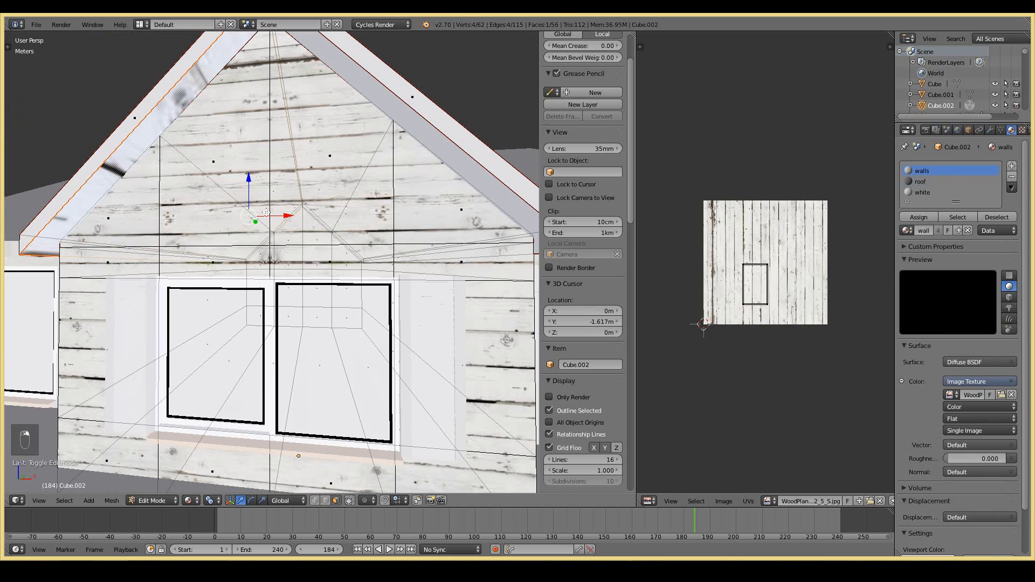
click(945, 193)
click(920, 217)
Step: Edit the main house body, rotating its left side wall's UVs by 90 degrees and scaling them up
key(Tab)
scroll(250, 167, down, 4)
middle_drag(250, 167, 269, 330)
right_click(140, 321)
key(Tab)
key(KP_1)
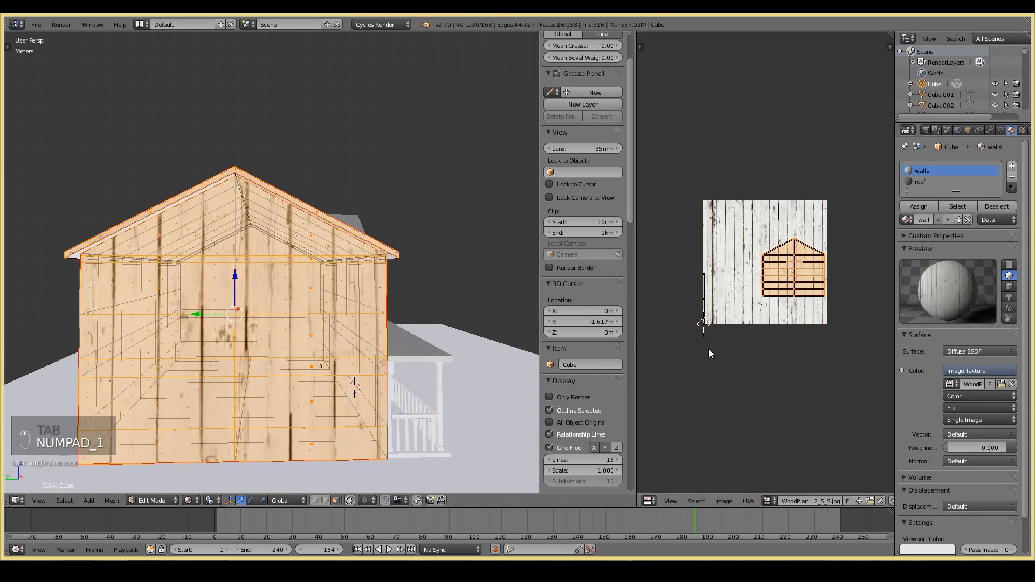
text(r90)
key(Return)
key(s)
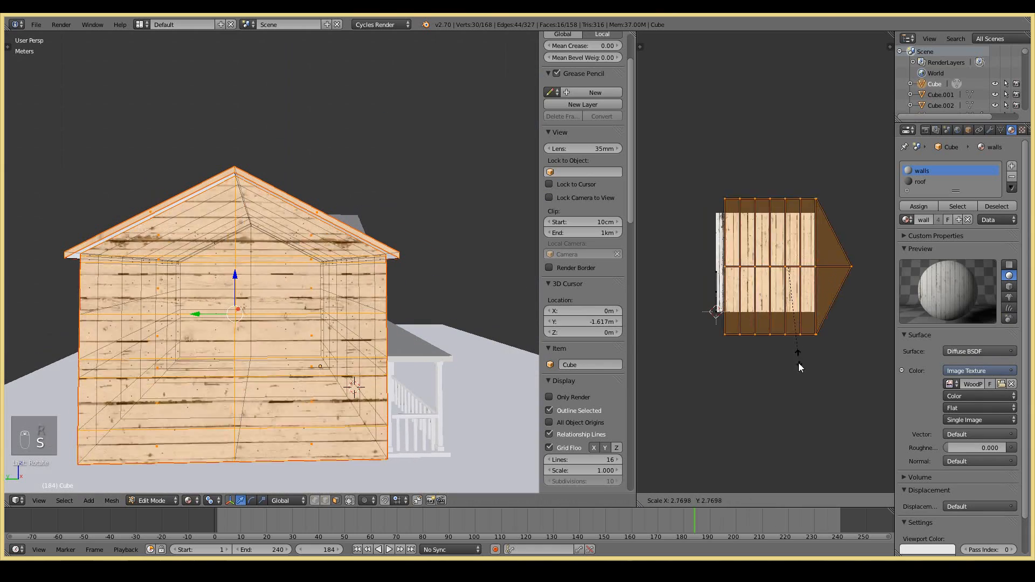
click(787, 454)
Step: Select the UV island of the house's right side wall, rotate it by 90 degrees and scale it up
key(Tab)
middle_drag(345, 334, 156, 371)
key(Tab)
key(a)
key(a)
key(a)
key(a)
key(a)
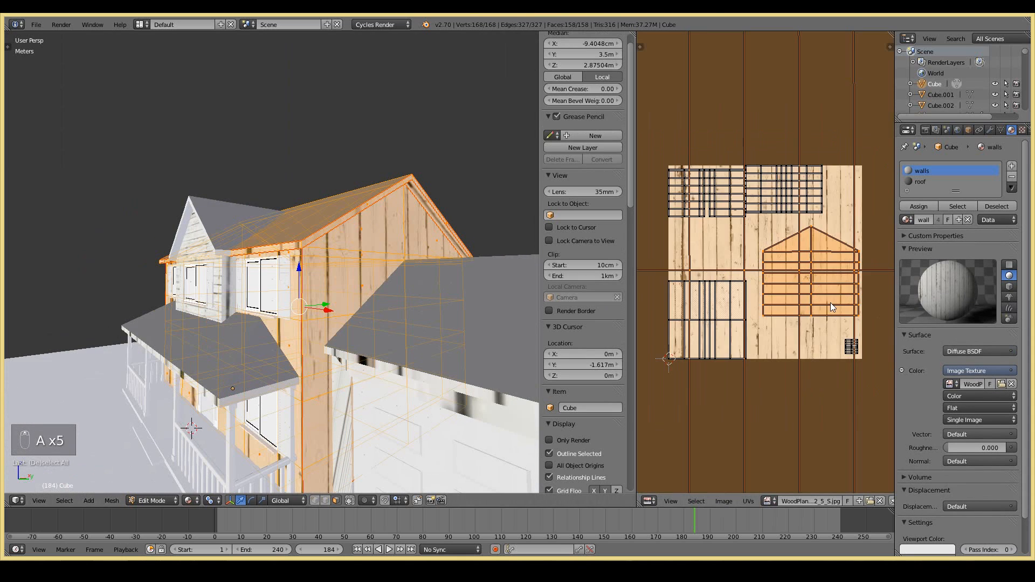
key(a)
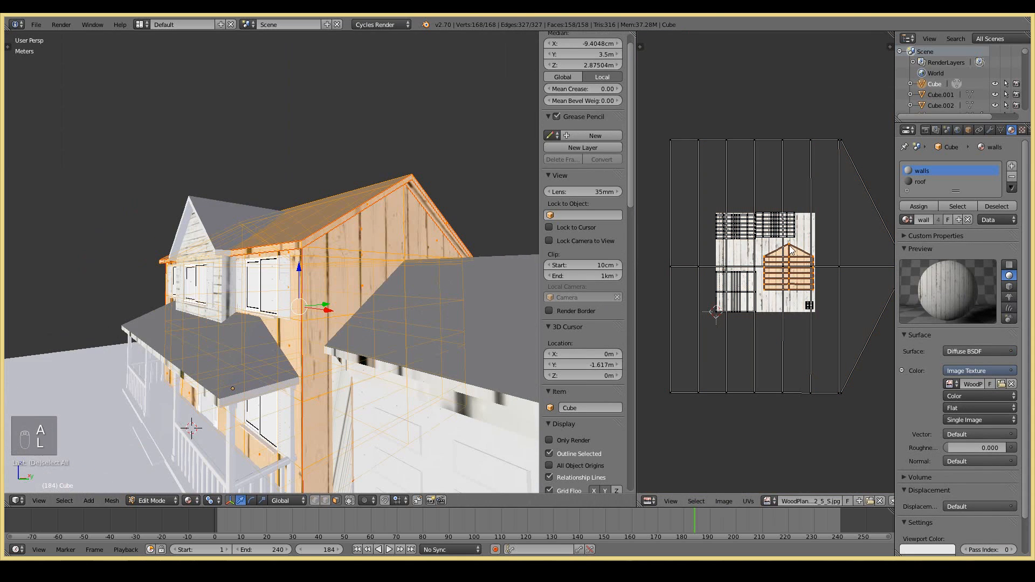
key(Return)
key(s)
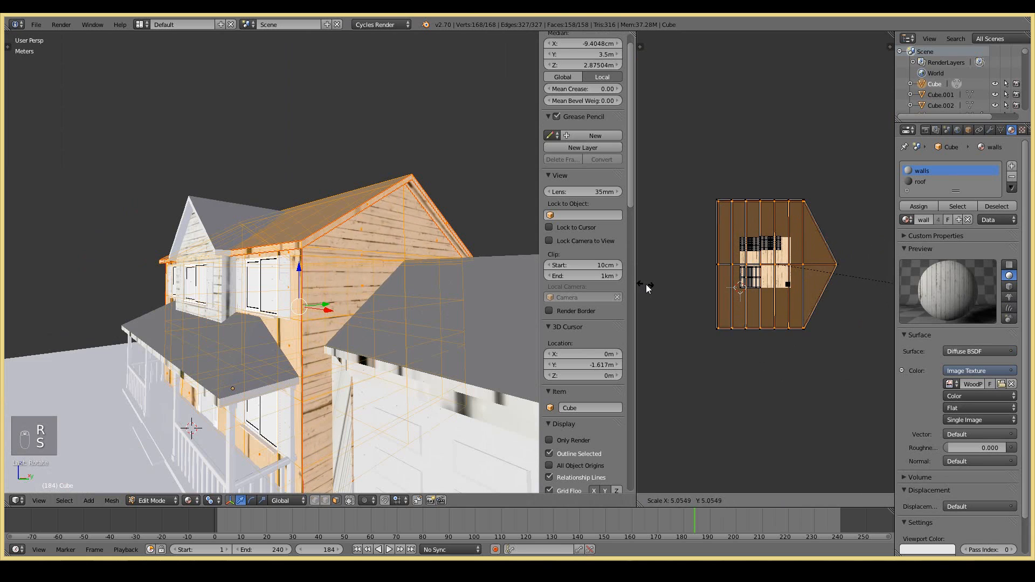
Step: Clear the selection and box-select the main house body's faces from the front view, leaving the side walls out
middle_drag(468, 324, 531, 334)
scroll(789, 361, up, 5)
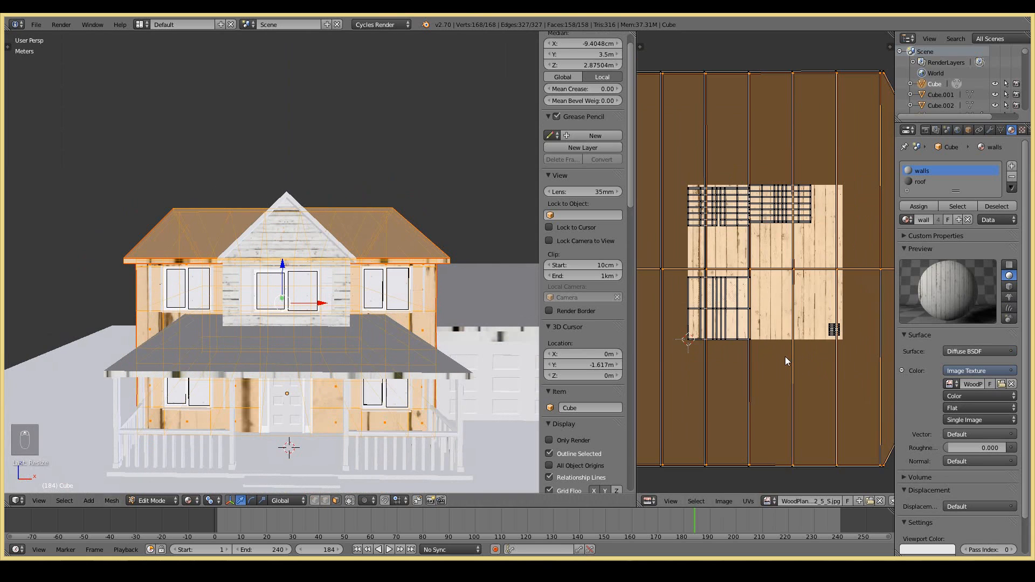
key(a)
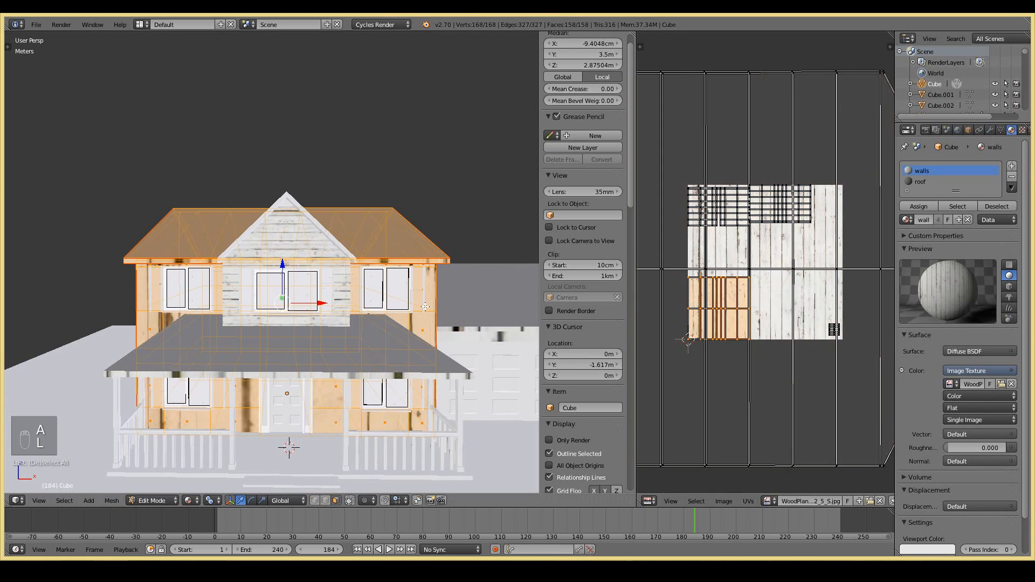
key(a)
key(a)
key(a)
key(a)
key(a)
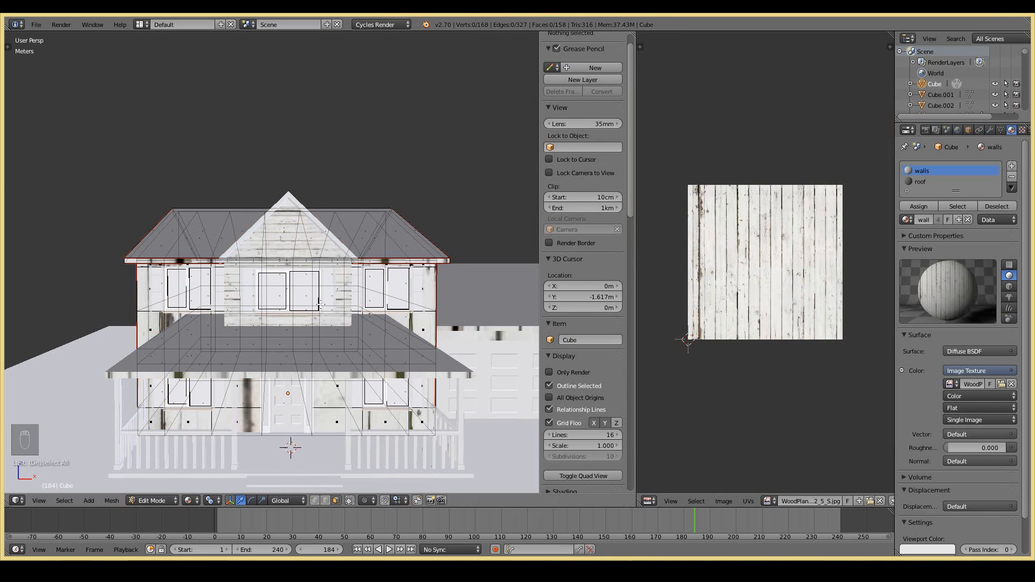
key(KP_1)
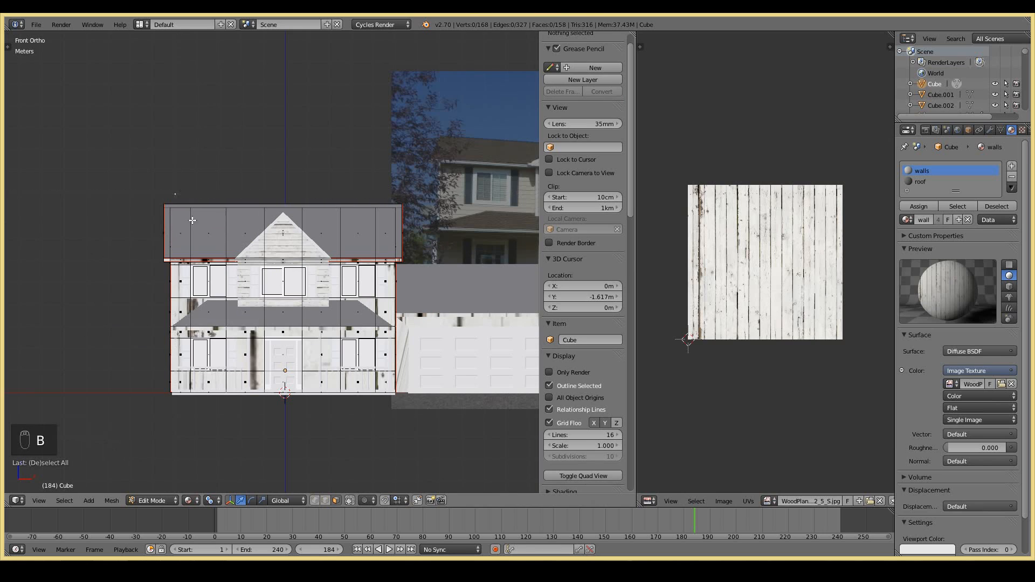
drag(175, 194, 389, 423)
drag(686, 273, 767, 374)
scroll(385, 366, up, 4)
middle_drag(329, 336, 391, 344)
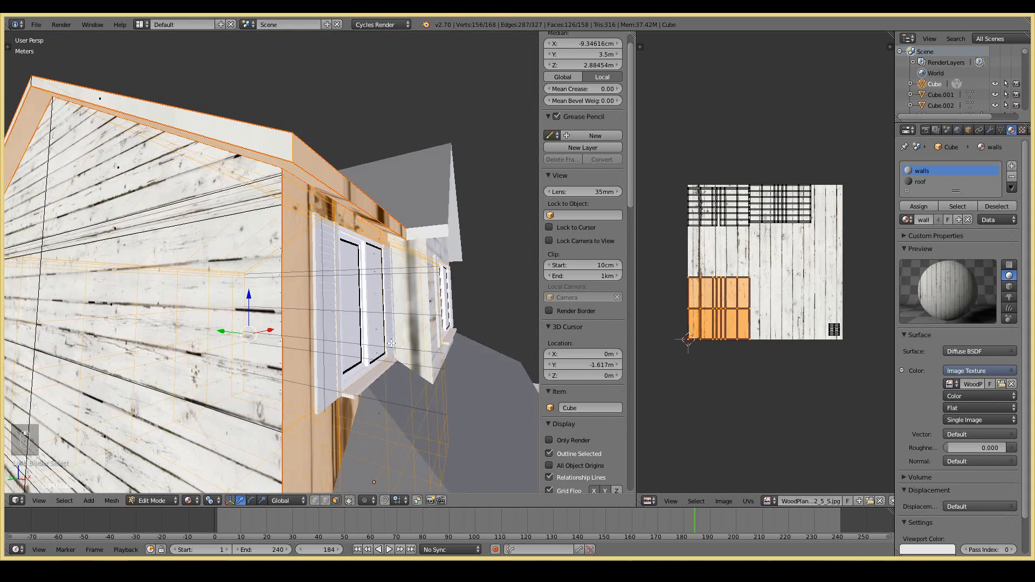
Step: Box-select the two wall UV islands along the texture's upper edge, rotate them by 90 degrees and scale them up
key(a)
key(b)
drag(673, 172, 885, 265)
key(r)
right_click(831, 296)
scroll(430, 361, down, 5)
middle_drag(430, 361, 350, 372)
key(r)
right_click(335, 372)
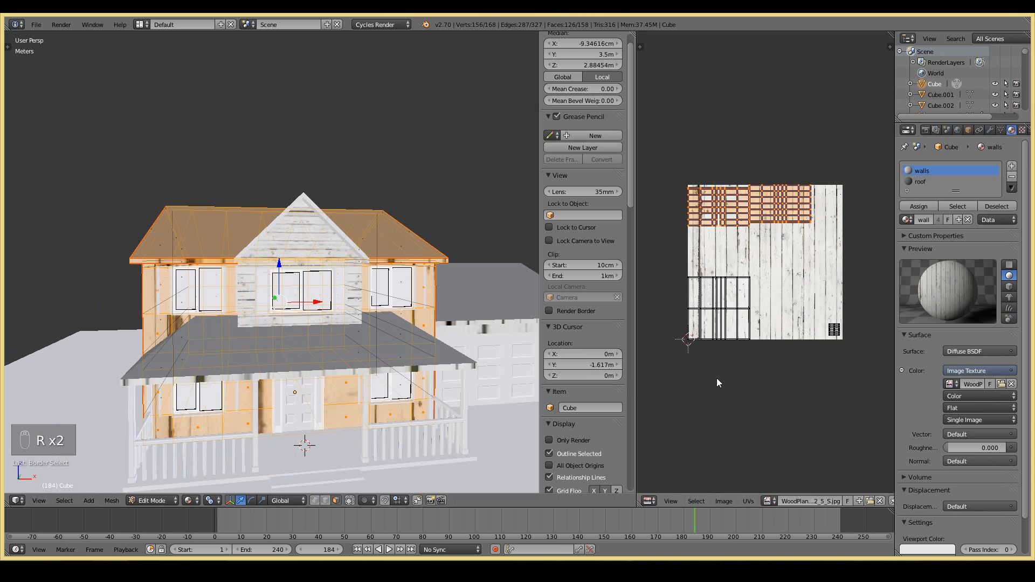
text(r90)
key(Return)
scroll(733, 374, down, 2)
key(s)
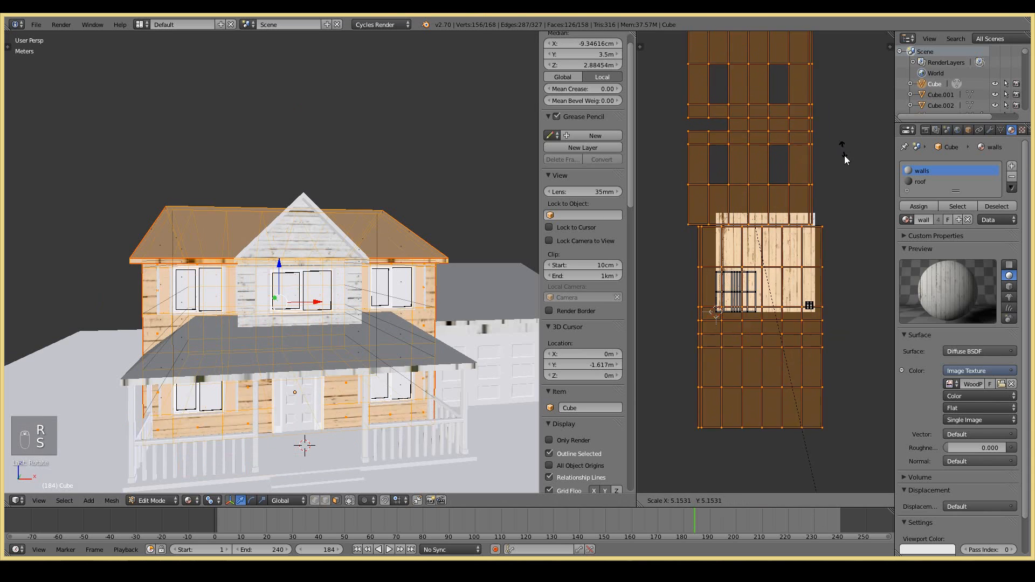
click(850, 60)
Step: Check the front wall's planks in object mode and scale the selected wall UVs again to adjust the plank size
key(Tab)
key(KP_1)
scroll(172, 333, up, 4)
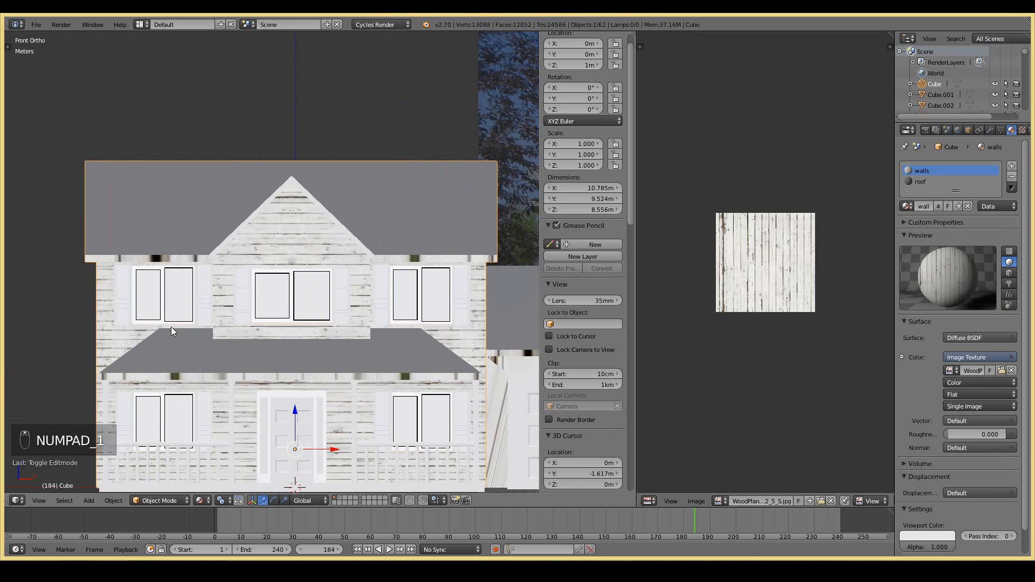
scroll(171, 327, down, 3)
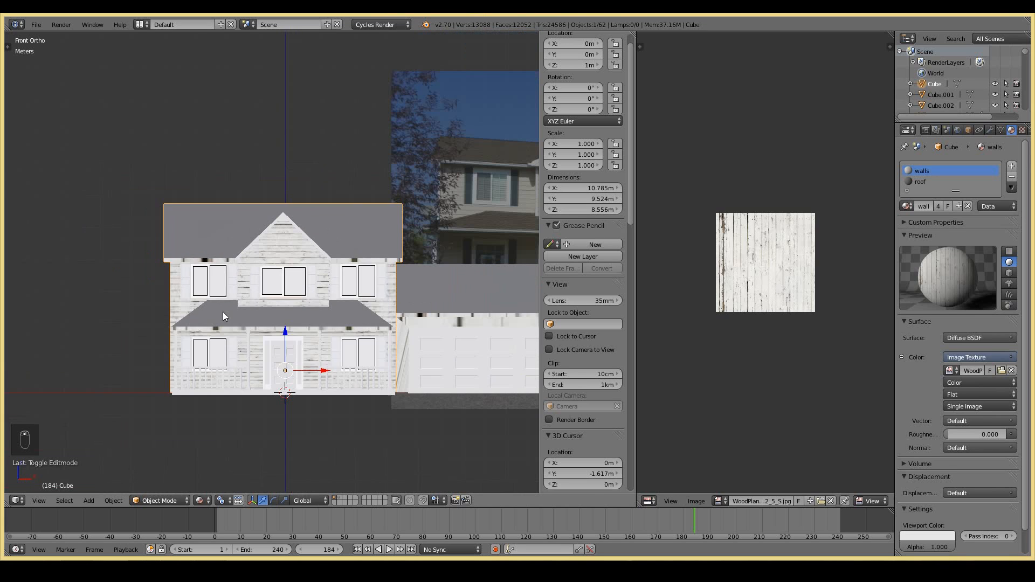
key(Tab)
key(s)
click(815, 407)
key(Tab)
middle_drag(260, 350, 310, 371)
scroll(340, 377, up, 3)
scroll(305, 349, up, 2)
scroll(373, 373, down, 3)
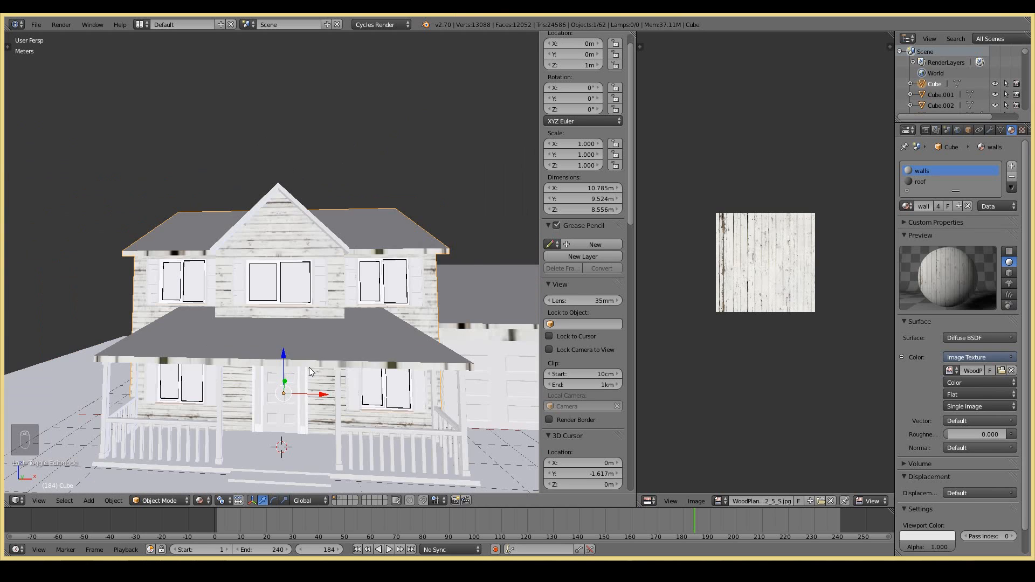
Step: Edit the garage and box-select its gable side wall faces from the right view
key(KP_1)
middle_drag(315, 308, 349, 331)
right_click(418, 321)
key(Tab)
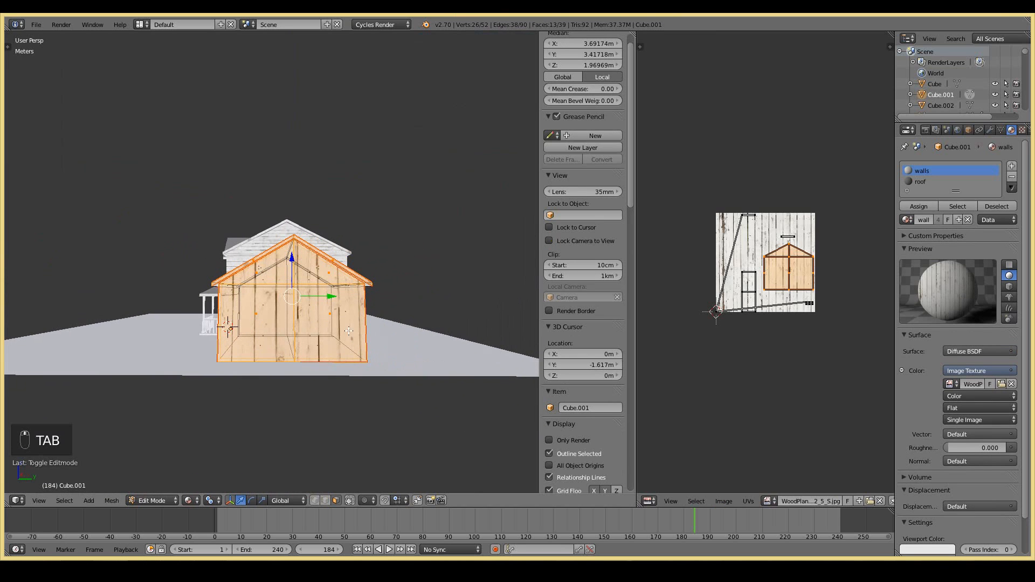
key(KP_1)
key(KP_3)
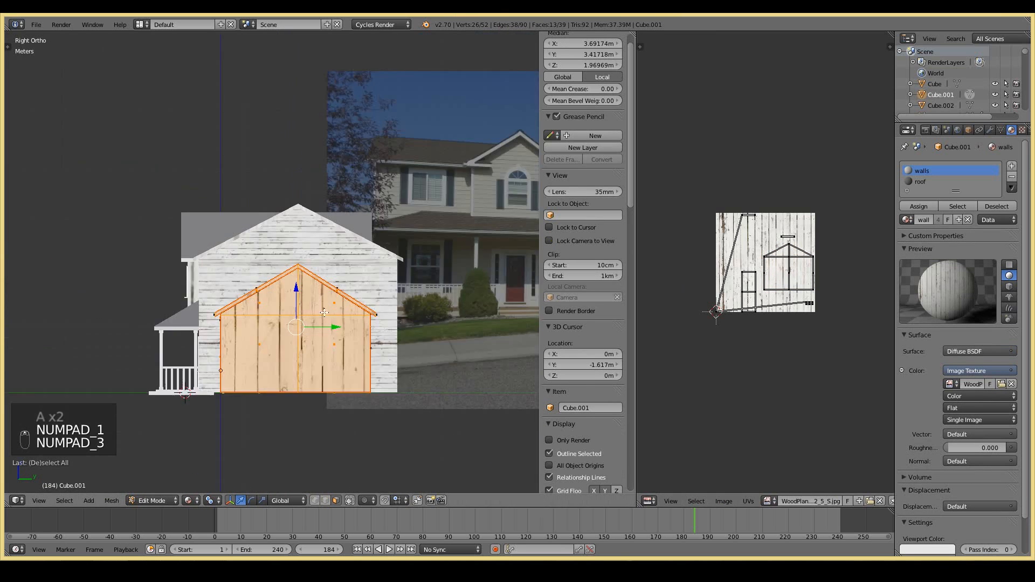
scroll(294, 291, up, 4)
key(a)
key(b)
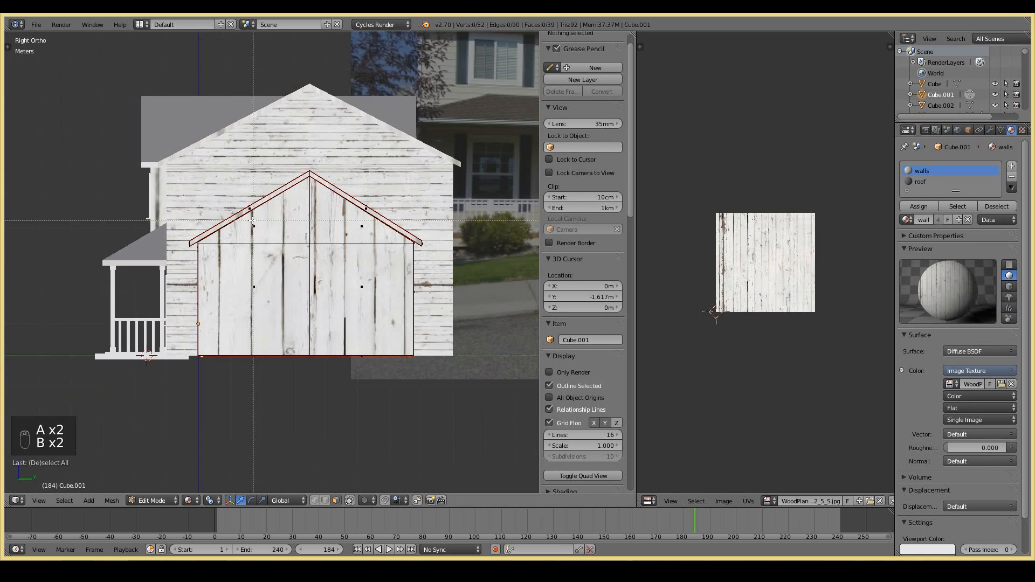
drag(376, 307, 376, 308)
Step: Try to rotate the garage side wall's existing UV island by 90 degrees and scale it up
text(r90)
right_click(825, 363)
key(a)
key(b)
drag(749, 234, 840, 347)
text(r90)
key(Return)
key(s)
key(s)
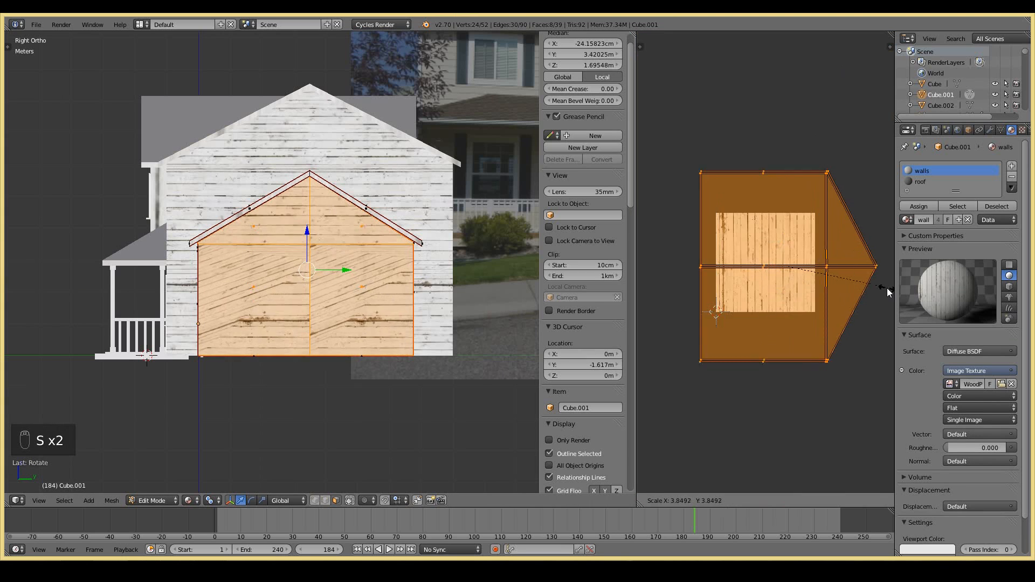
right_click(889, 293)
Step: Project the garage side wall's UVs from the right view, rotate them by 90 degrees and scale them up
middle_drag(291, 251, 345, 265)
scroll(346, 266, down, 6)
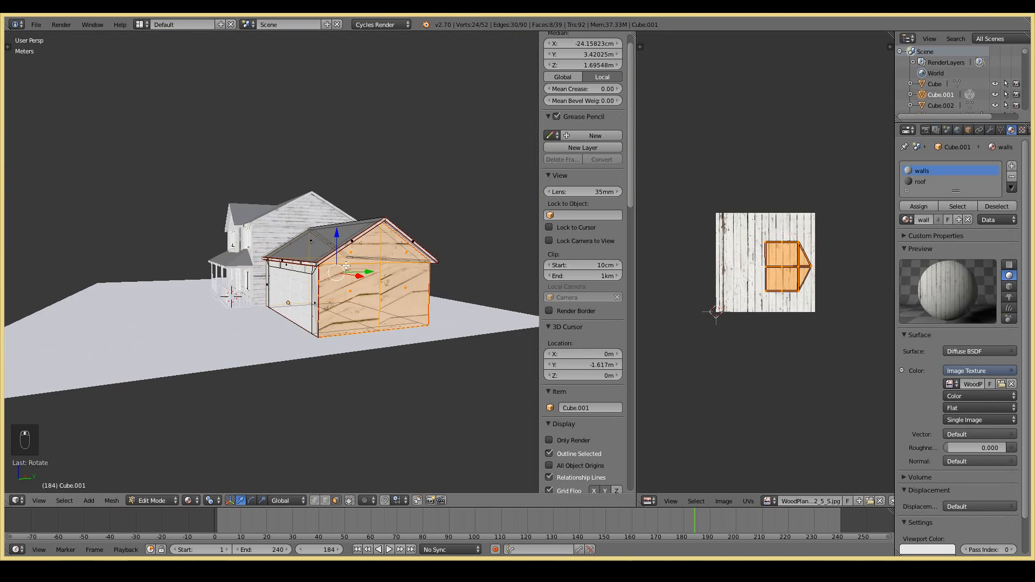
key(KP_Decimal)
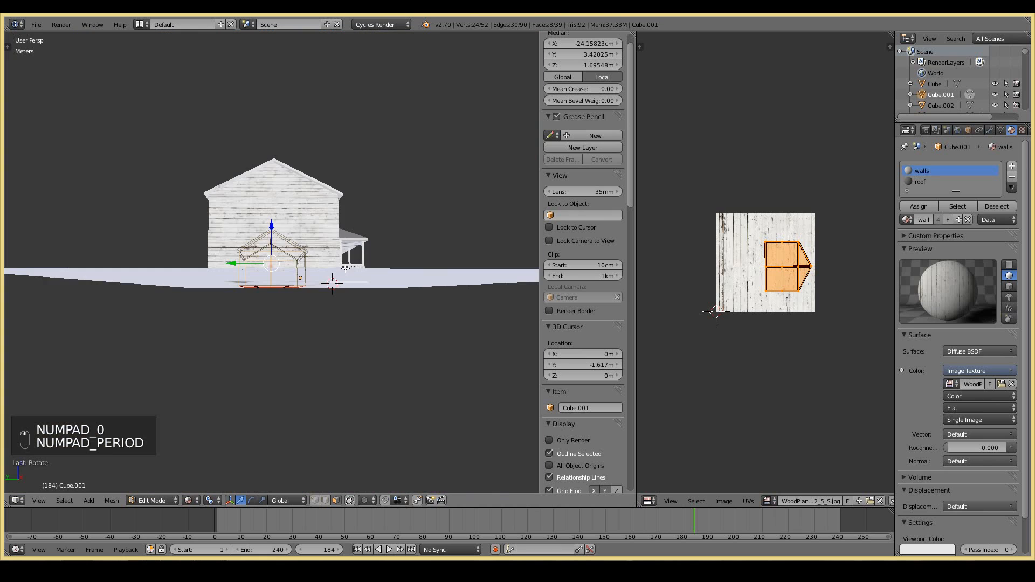
key(KP_3)
scroll(173, 268, up, 8)
key(u)
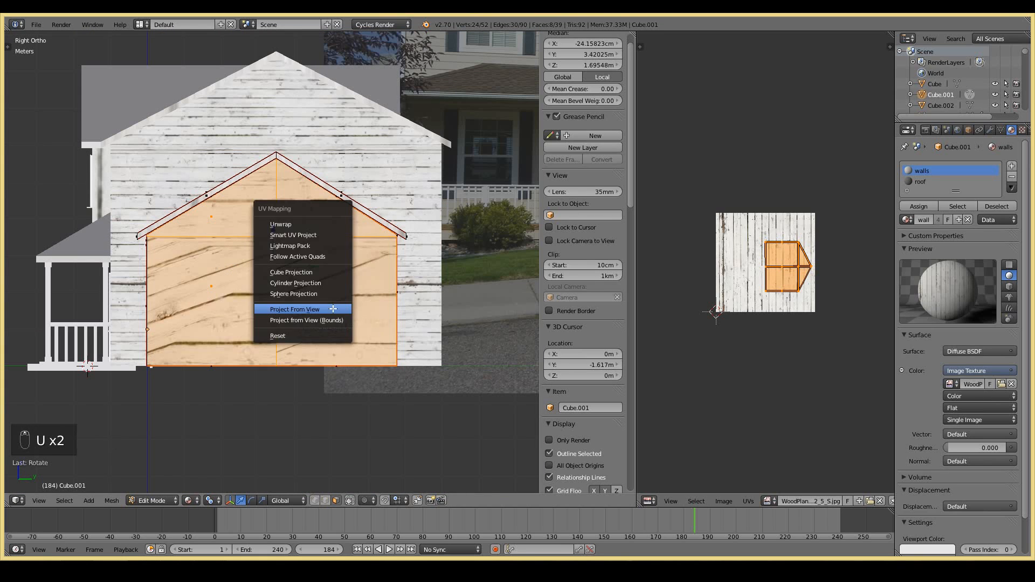
click(296, 287)
text(r90)
key(Return)
key(s)
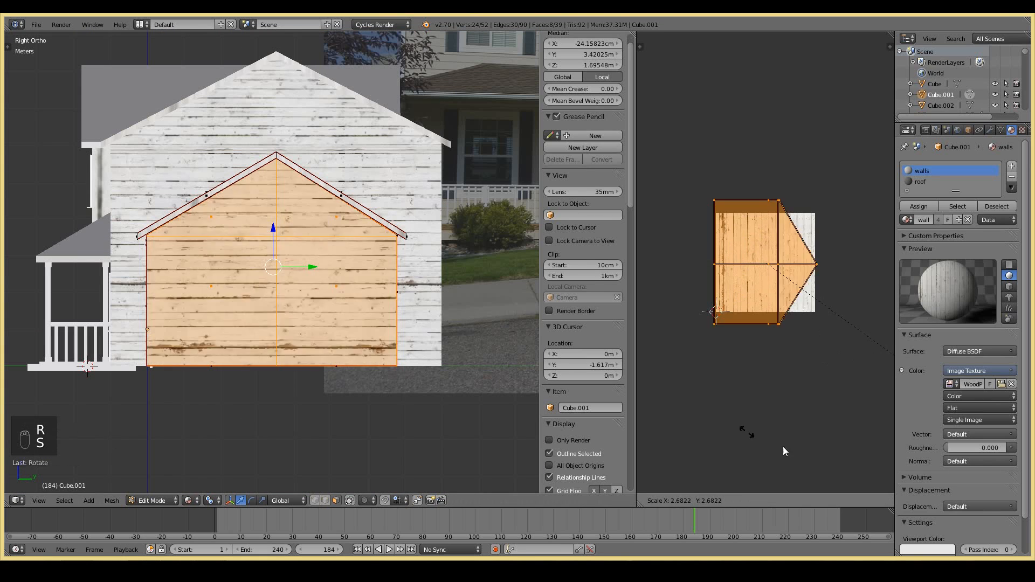
click(725, 118)
Step: Select the garage's back wall together with the wall faces above and on both sides of the garage door
middle_drag(474, 181, 318, 216)
right_click(334, 281)
right_click(324, 318)
scroll(324, 318, down, 4)
middle_drag(345, 319, 265, 276)
right_click(265, 276)
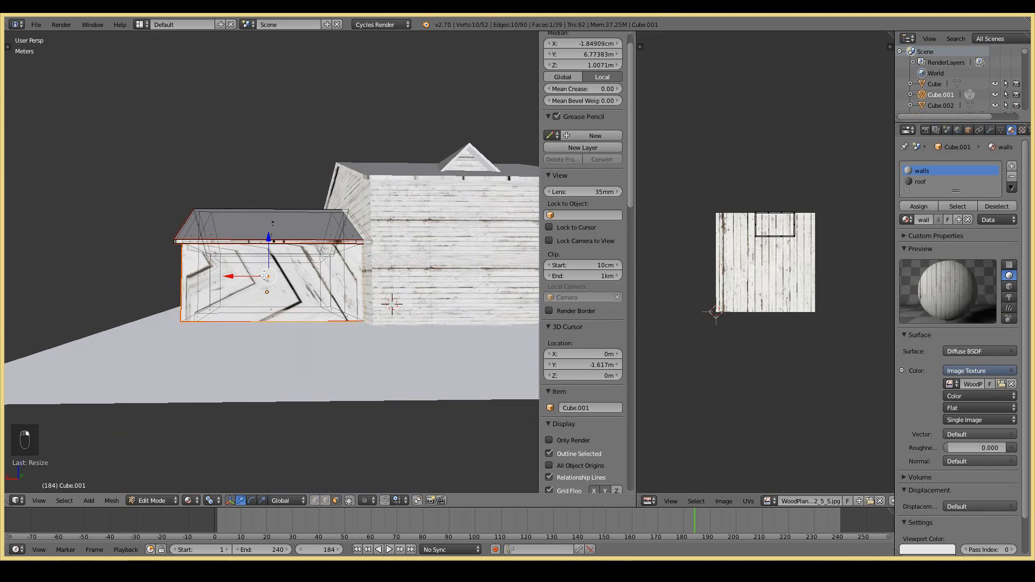
key(KP_1)
scroll(269, 269, up, 3)
shift+right_click(275, 250)
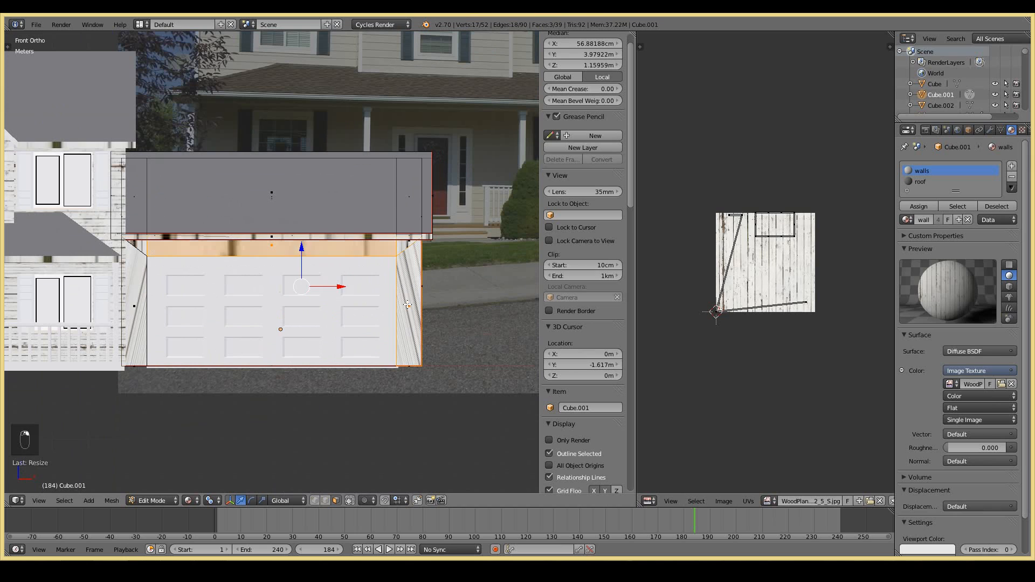
shift+right_click(143, 259)
shift+scroll(141, 252, up, 1)
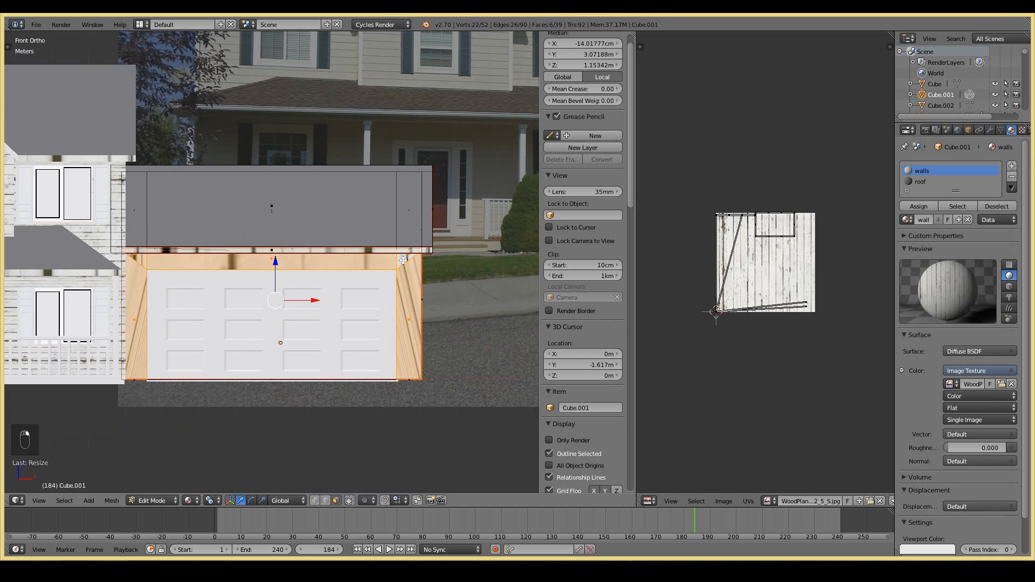
Step: Project the selected garage faces' UVs from the front view, rotate them by 90 degrees, scale them up and leave edit mode
key(u)
key(u)
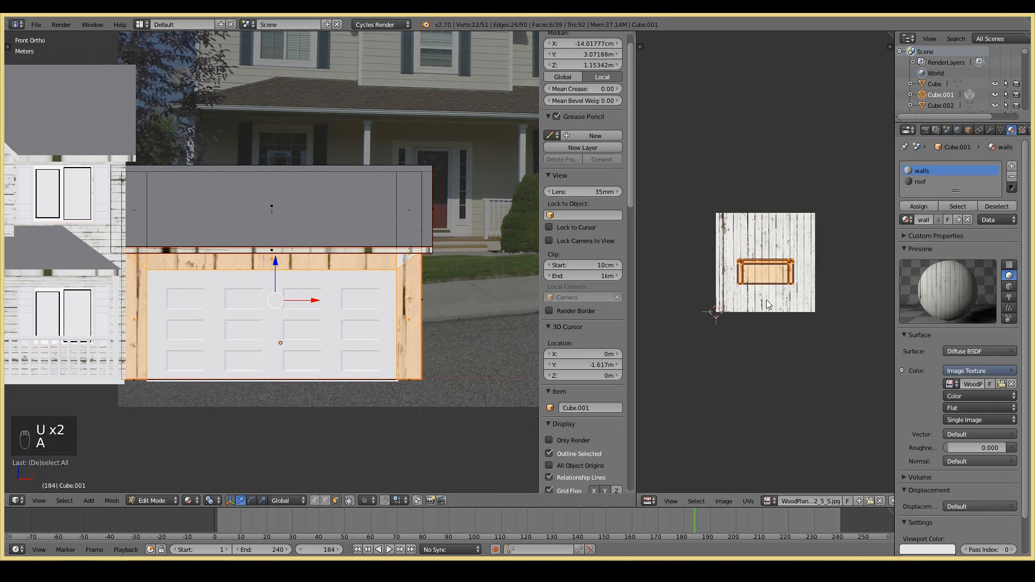
click(768, 305)
key(s)
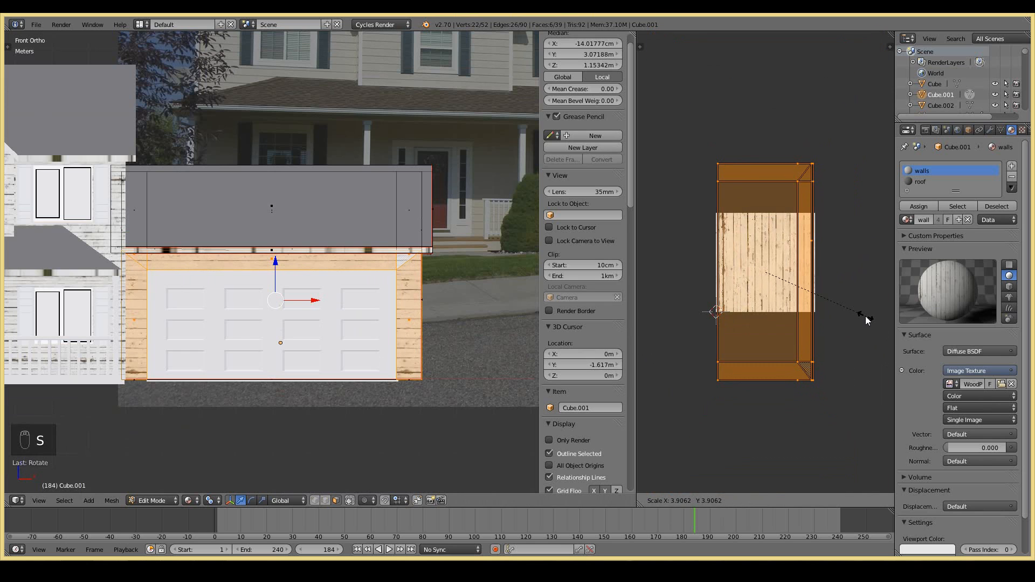
click(674, 324)
scroll(443, 308, down, 2)
key(Tab)
middle_drag(167, 283, 99, 302)
scroll(212, 322, down, 2)
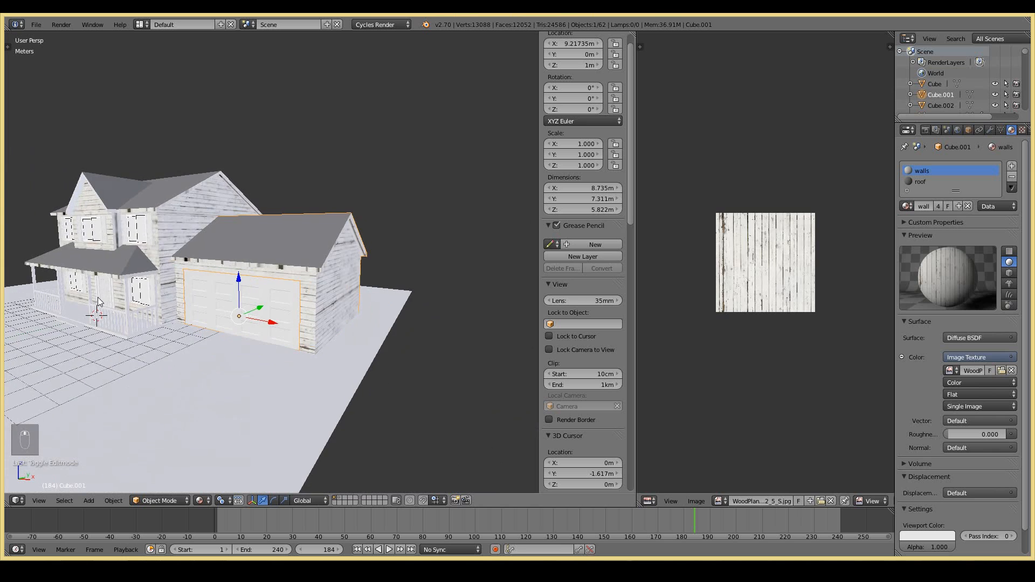
Step: Replace the porch roof's walls material with the white material
scroll(99, 301, up, 1)
scroll(300, 266, up, 6)
right_click(300, 265)
key(Tab)
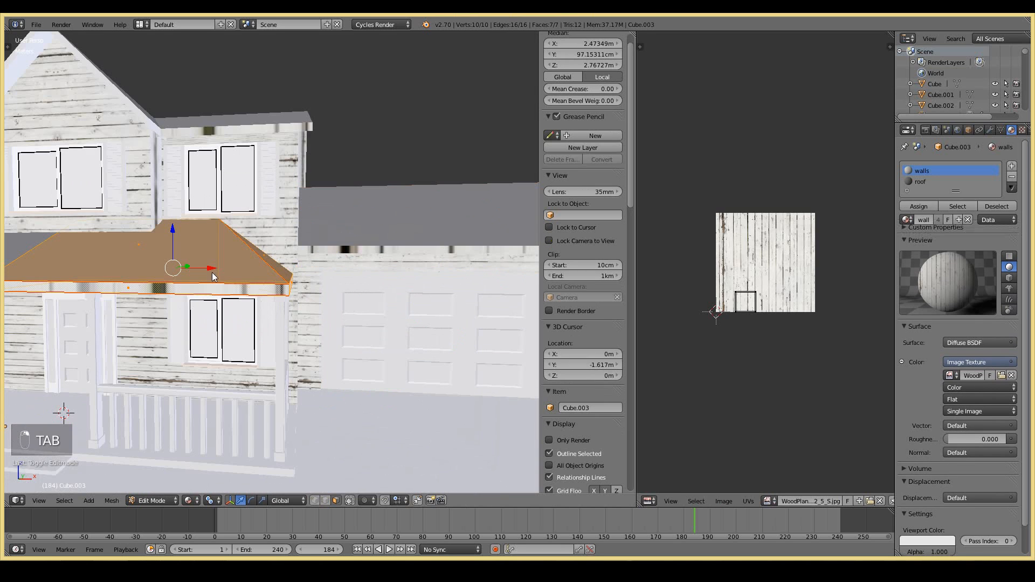
middle_drag(116, 281, 141, 275)
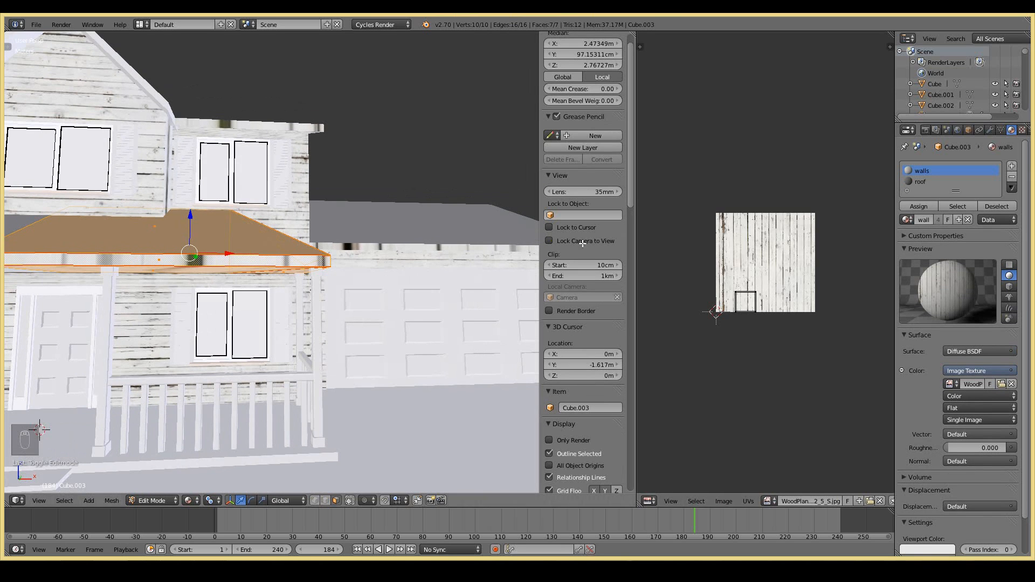
click(906, 220)
text(w)
key(Return)
key(Tab)
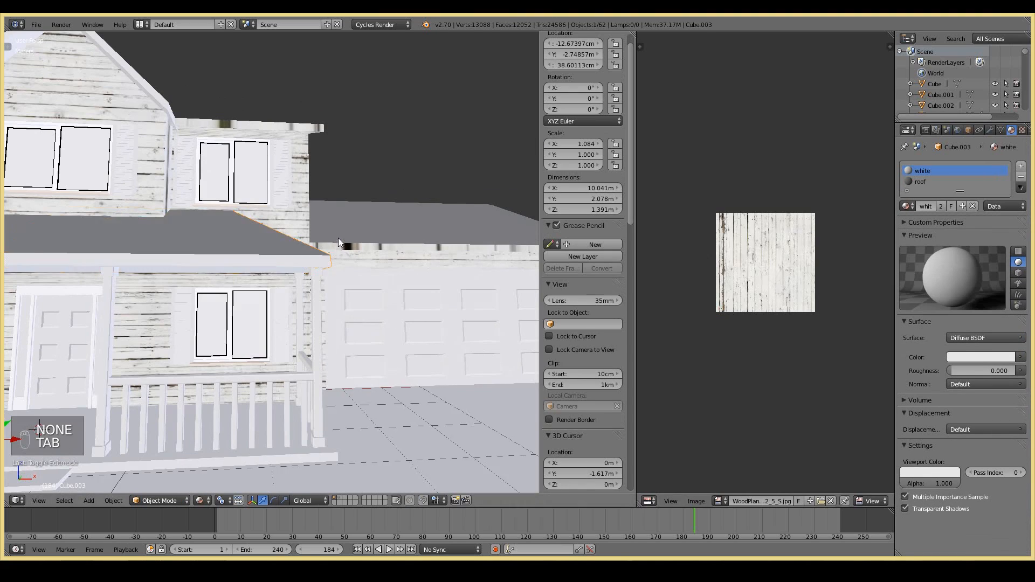
Step: Enter edit mode on the garage, select its linked side wall faces and reveal any hidden faces
scroll(338, 238, down, 4)
middle_drag(352, 236, 268, 243)
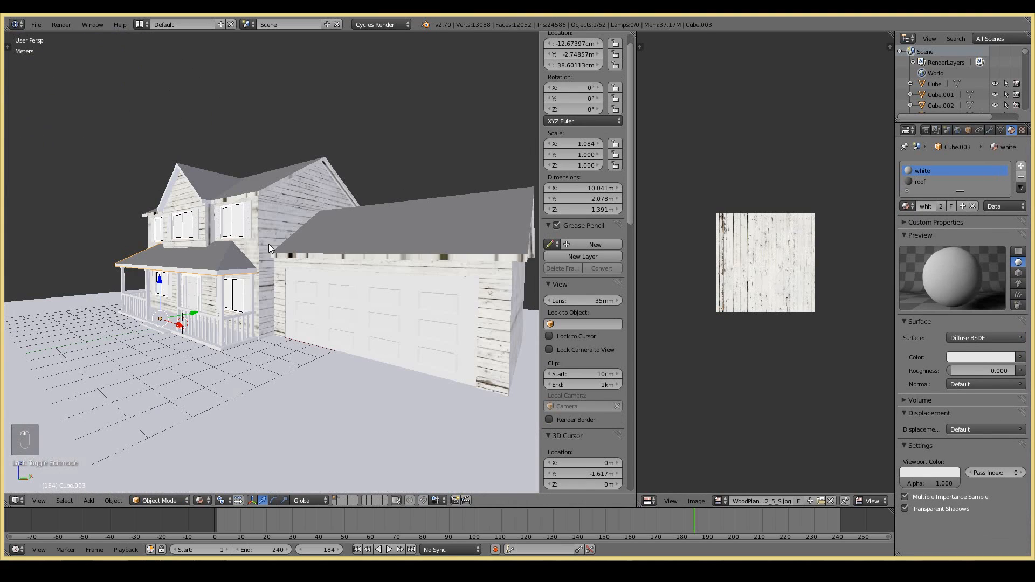
middle_drag(430, 290, 352, 222)
right_click(379, 206)
key(Tab)
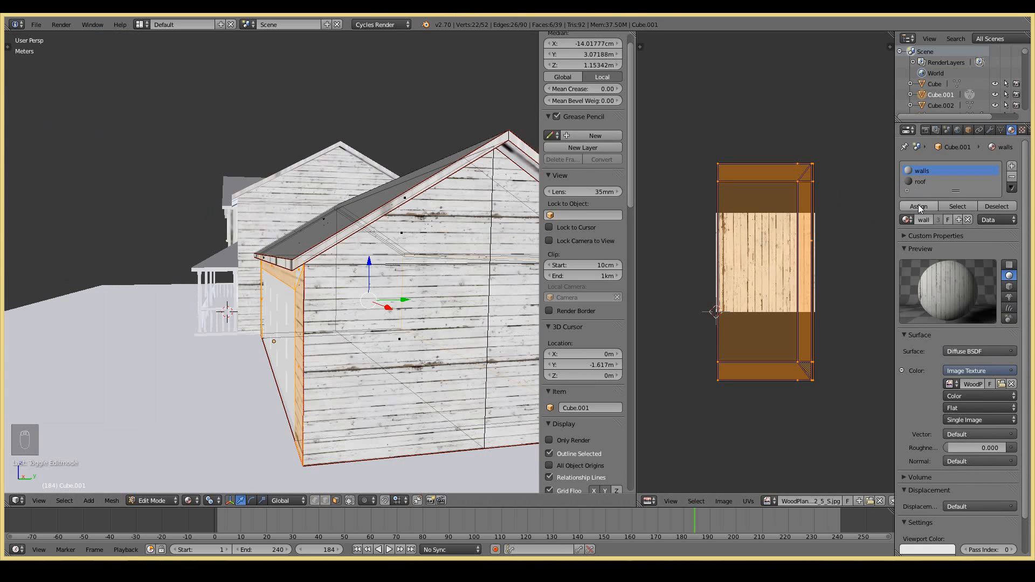
key(a)
scroll(399, 336, down, 2)
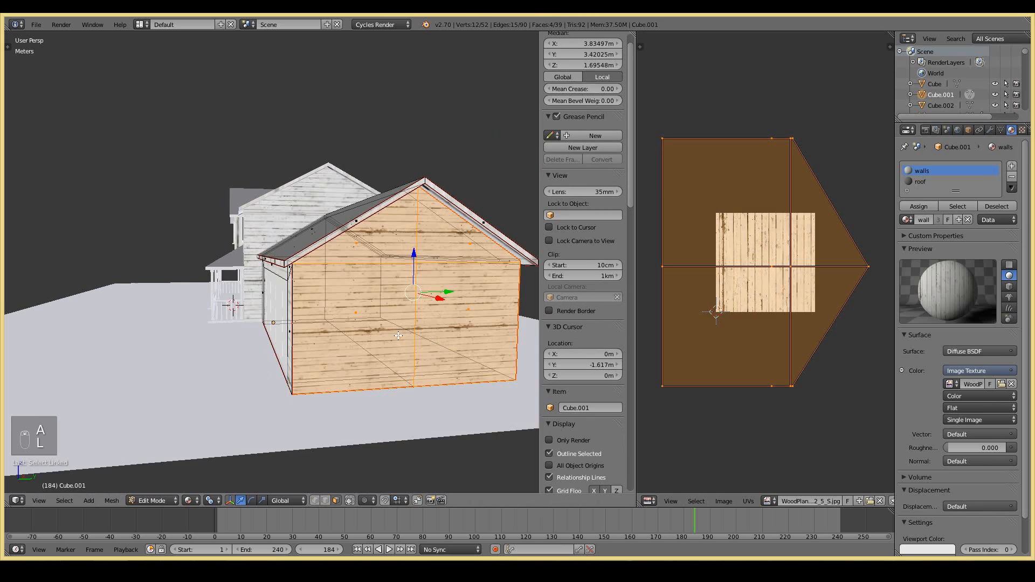
key(alt+h)
Step: Select the garage's floor and lower wall faces with their linked faces and hide them, leaving the roof
key(a)
key(l)
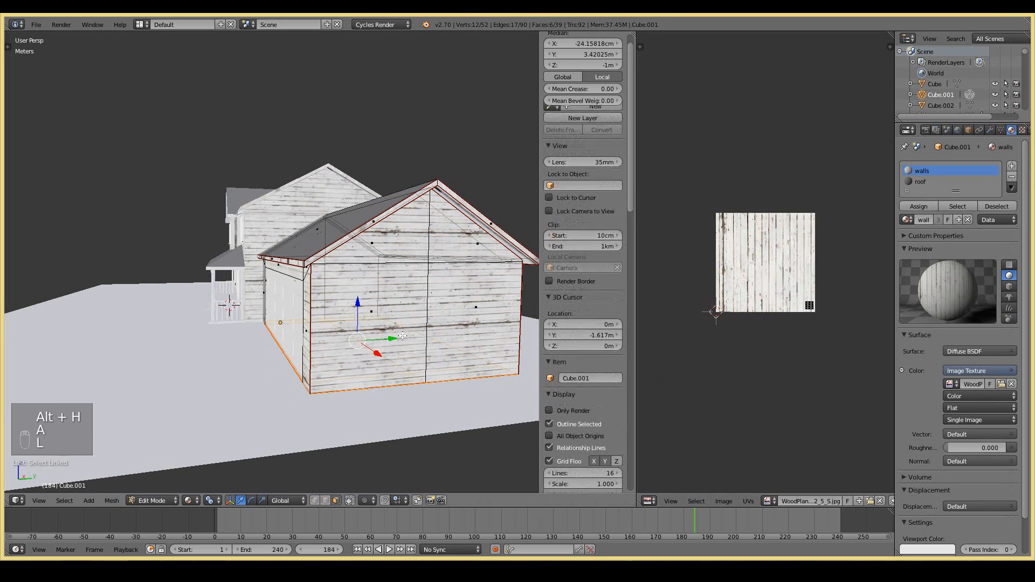
middle_drag(367, 351, 291, 291)
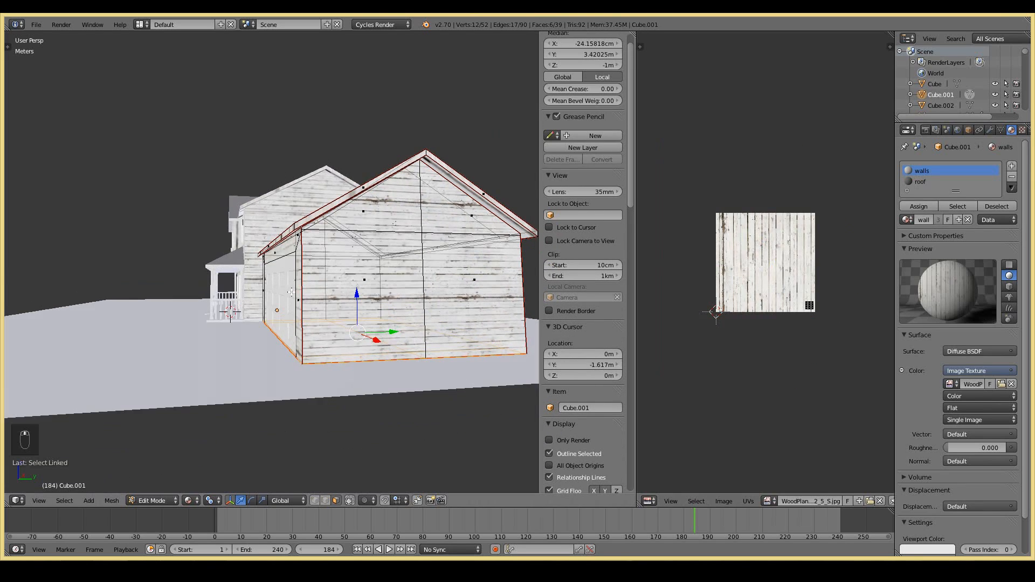
drag(502, 391, 536, 392)
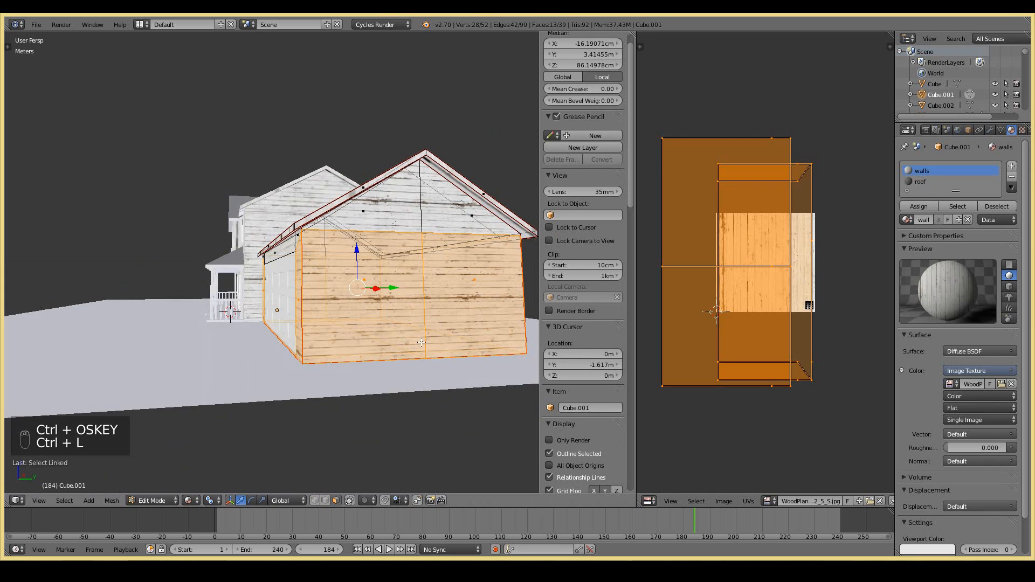
key(ctrl+l)
key(h)
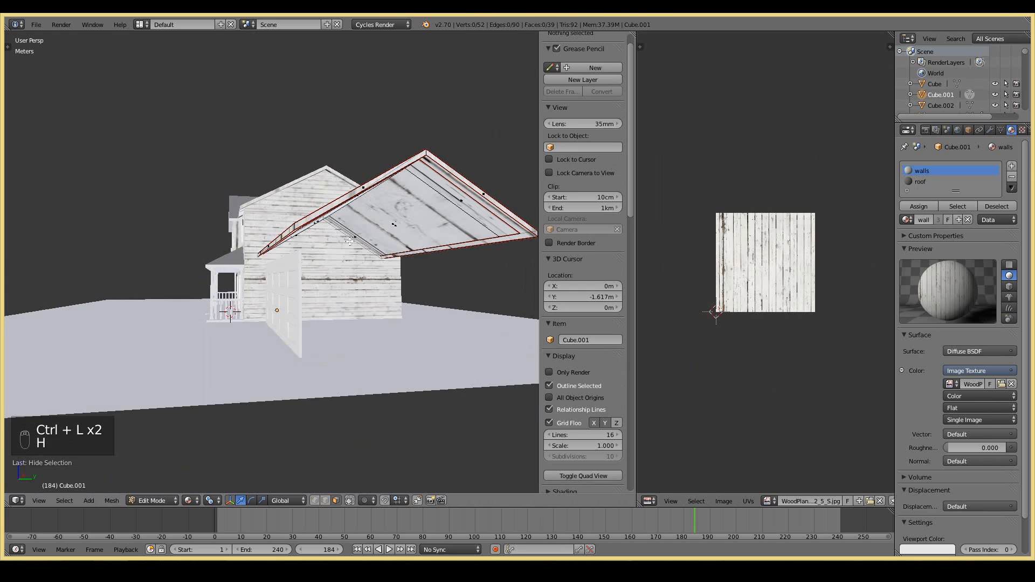
Step: Add a third material slot holding the white material to the garage and make the walls slot active
middle_drag(207, 314, 178, 281)
key(a)
key(a)
key(a)
click(1012, 166)
click(907, 230)
click(798, 268)
click(922, 171)
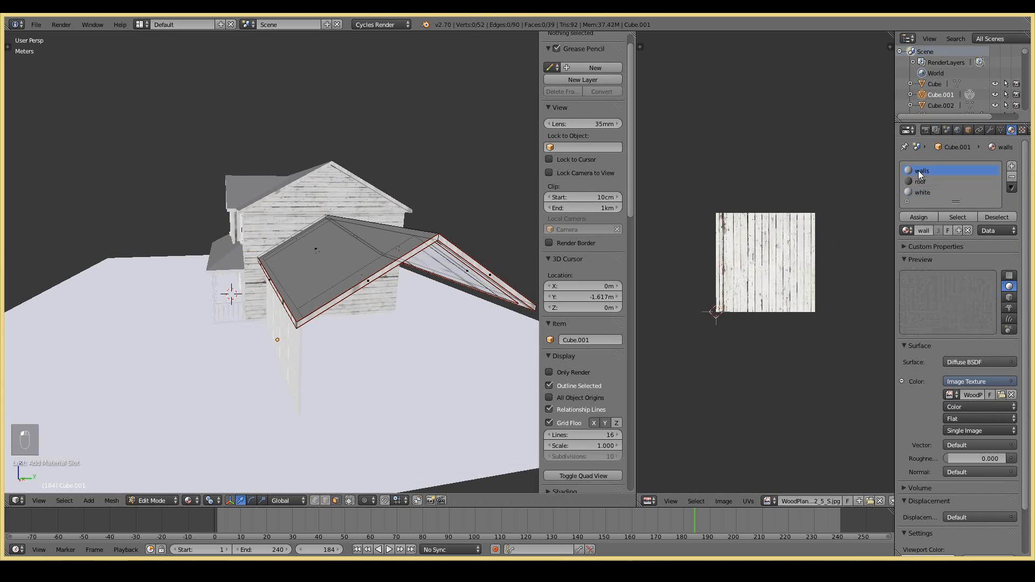
Step: Assign the white material to the garage roof trim faces using the walls slot, reveal all hidden faces and leave edit mode
click(958, 217)
click(921, 192)
click(923, 217)
middle_drag(369, 254, 512, 249)
key(Tab)
key(Tab)
key(alt+h)
key(a)
key(Tab)
Step: In edit mode on the house, select the wall faces with their linked faces and hide them, leaving the roof
scroll(188, 180, down, 1)
right_click(205, 226)
key(Tab)
key(a)
middle_drag(208, 228, 197, 272)
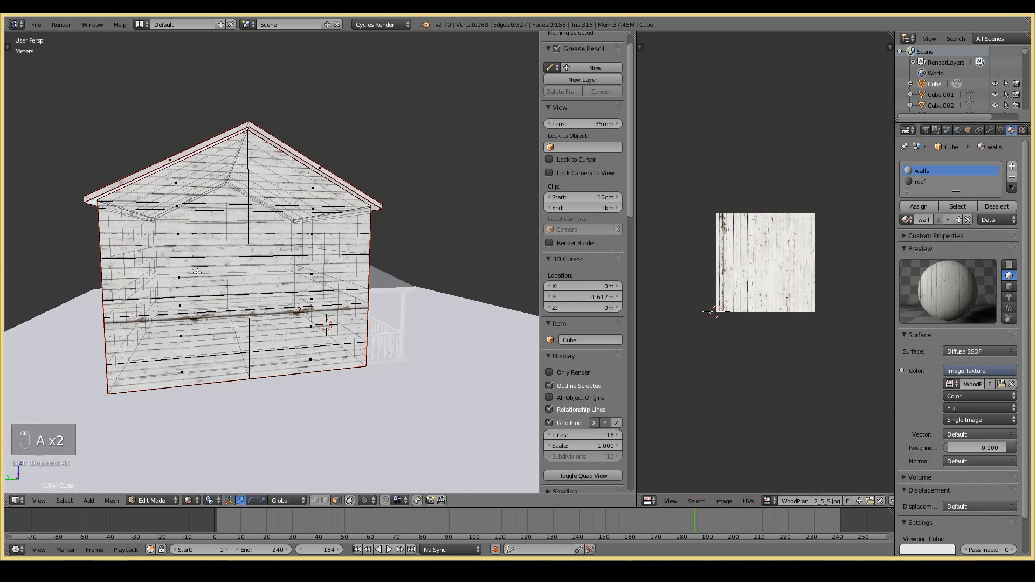
drag(233, 357, 271, 421)
middle_drag(271, 421, 216, 407)
key(b)
drag(172, 267, 294, 357)
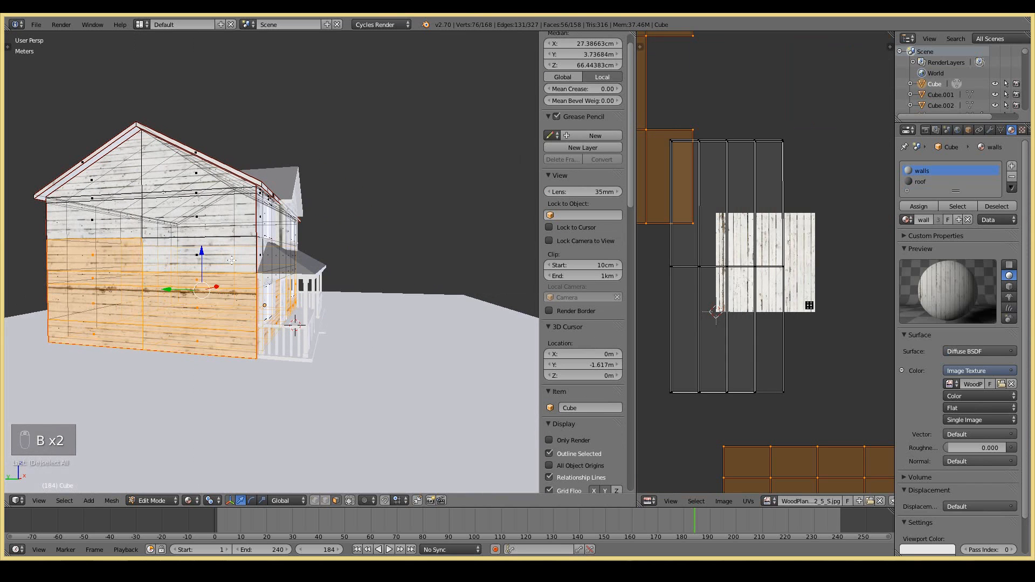
key(b)
drag(233, 229, 407, 316)
key(ctrl+l)
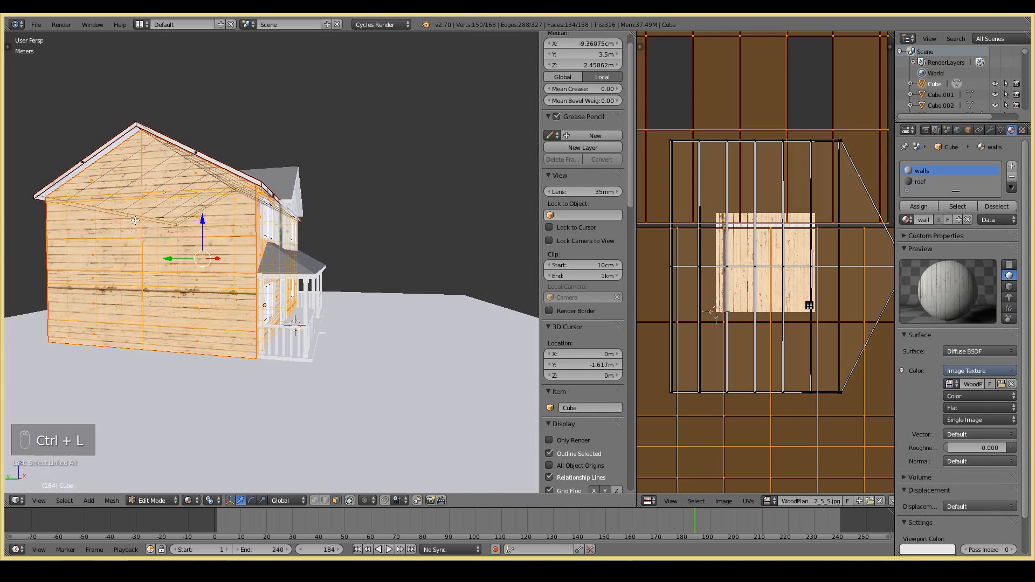
key(h)
Step: Add a third slot with the white material to the house and assign it to the roof faces using the walls slot
middle_drag(135, 220, 272, 177)
click(958, 206)
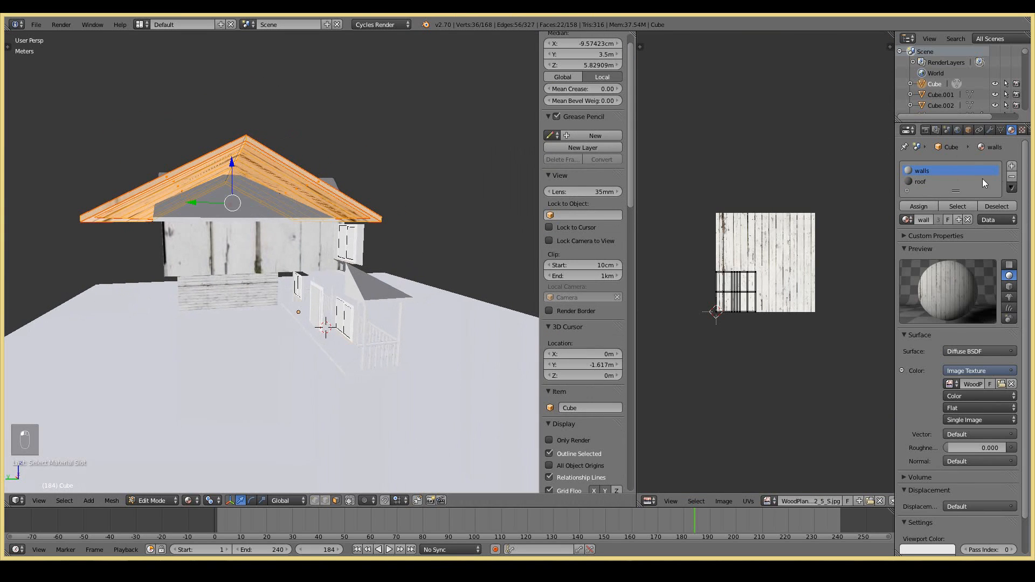
click(1012, 166)
click(906, 231)
click(869, 267)
click(924, 218)
key(Tab)
middle_drag(463, 224, 311, 189)
Step: Reveal the house's hidden faces, clear the selection and leave edit mode
key(Tab)
key(alt+h)
key(a)
key(Tab)
Step: Give the roof material an Image Texture colour using RooftilesSlate0101_2_S.jpg
scroll(307, 221, up, 4)
key(KP_1)
scroll(355, 229, down, 2)
key(Tab)
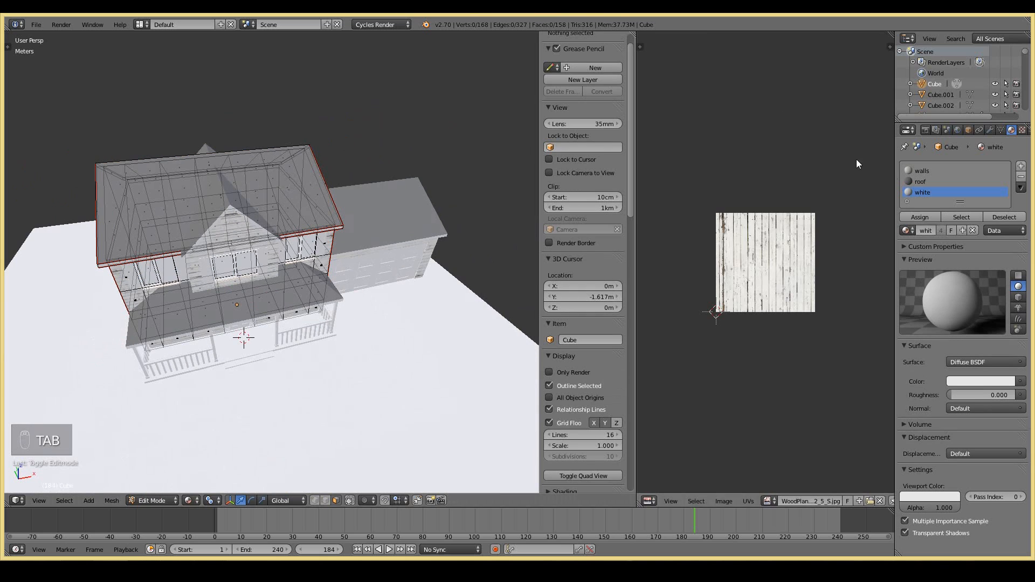
click(1021, 382)
click(774, 308)
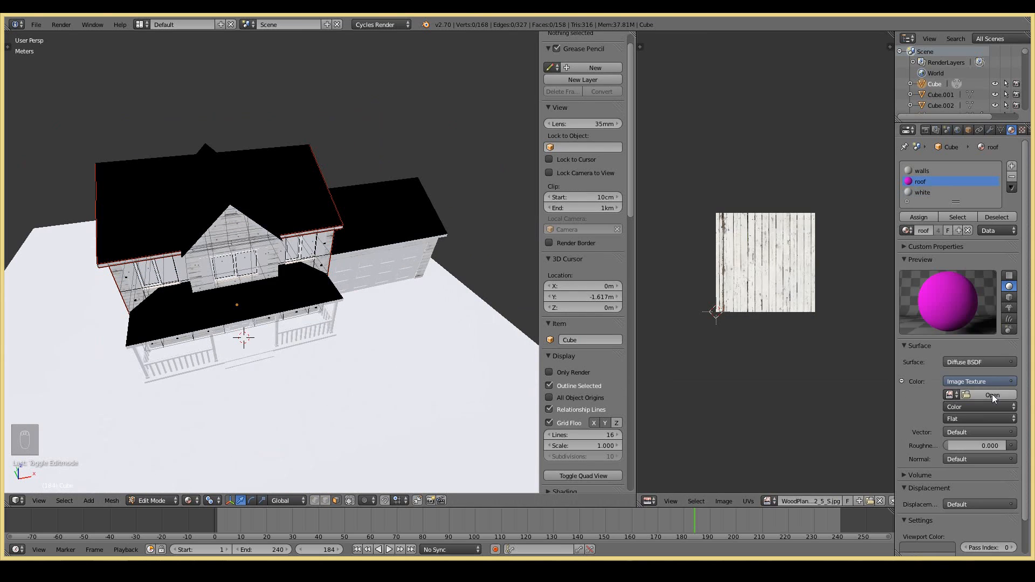
click(992, 394)
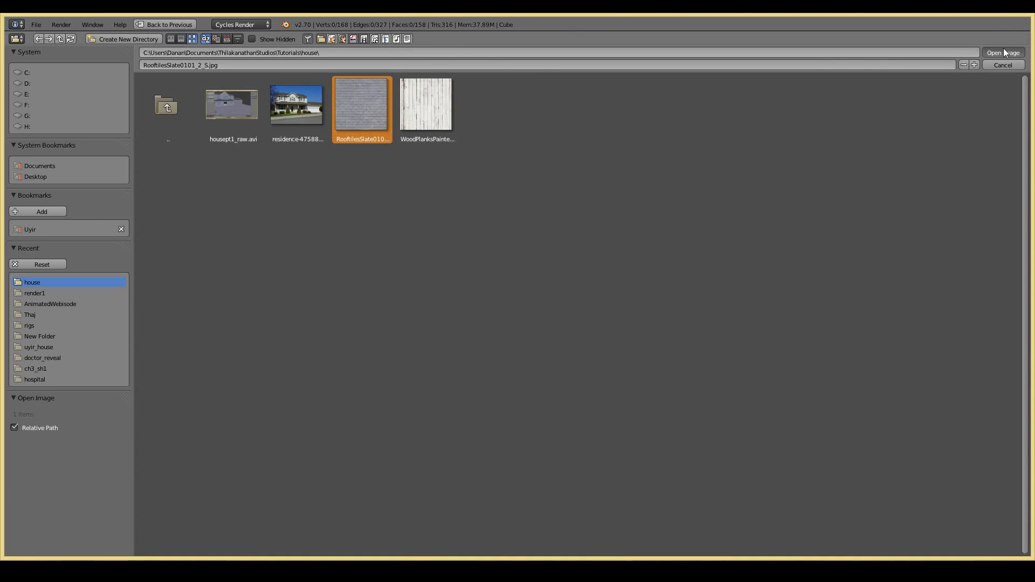
click(1004, 52)
Step: Clear the selection on the house and select only the faces assigned to the roof material
middle_drag(356, 232, 388, 234)
key(KP_7)
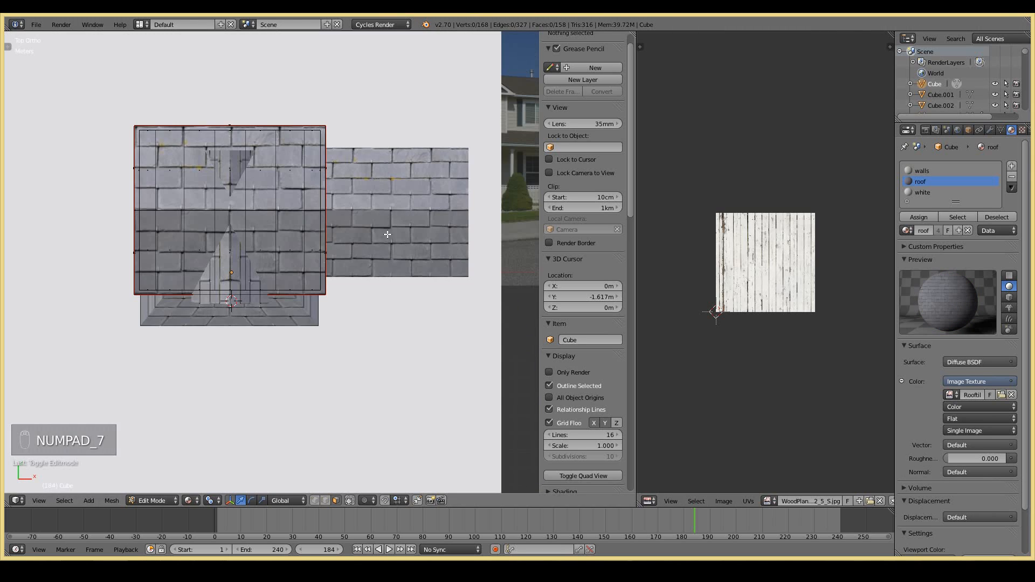
key(Tab)
key(a)
key(a)
key(a)
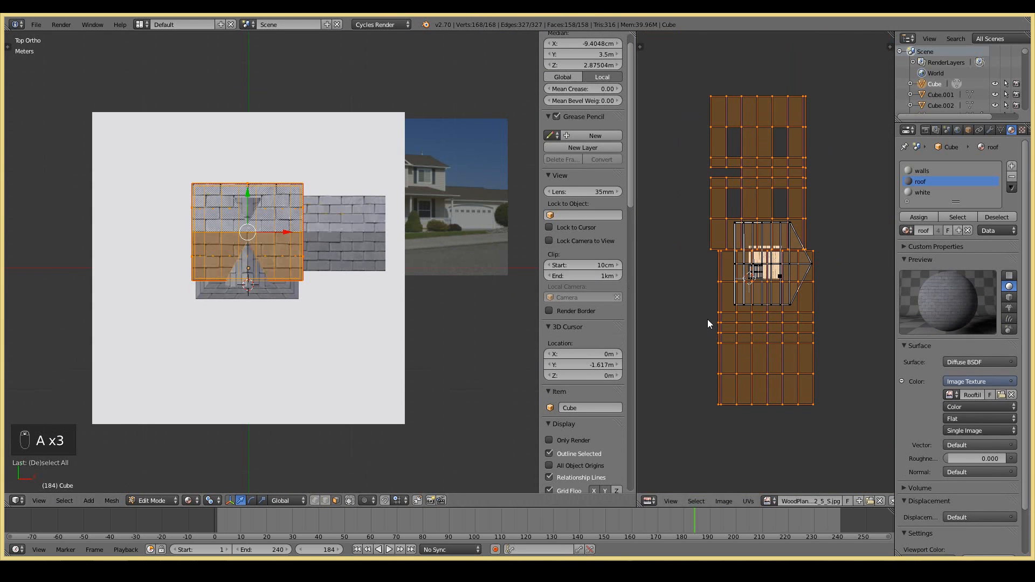
key(a)
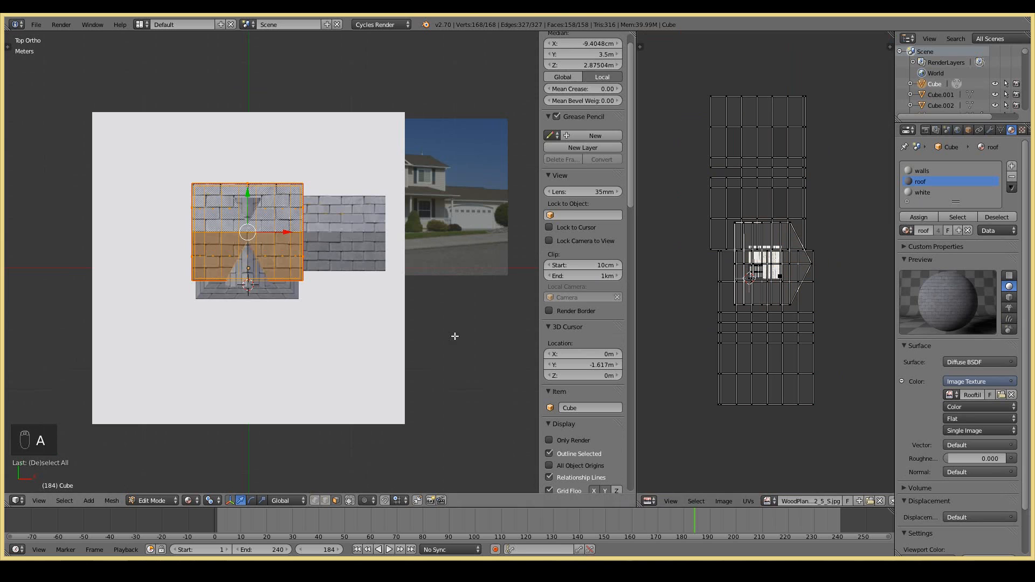
scroll(872, 503, down, 3)
key(a)
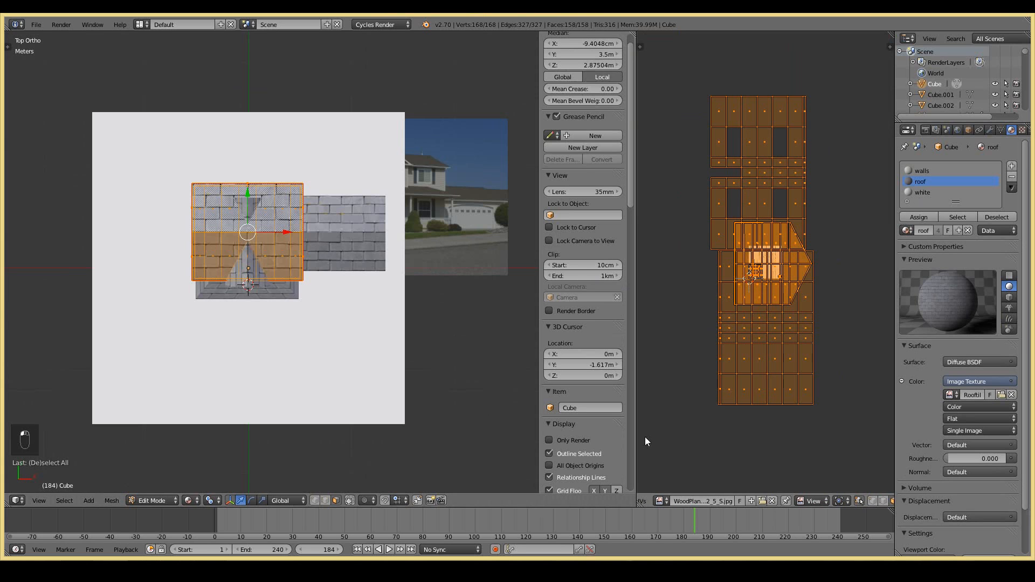
middle_drag(133, 305, 133, 248)
key(a)
click(954, 217)
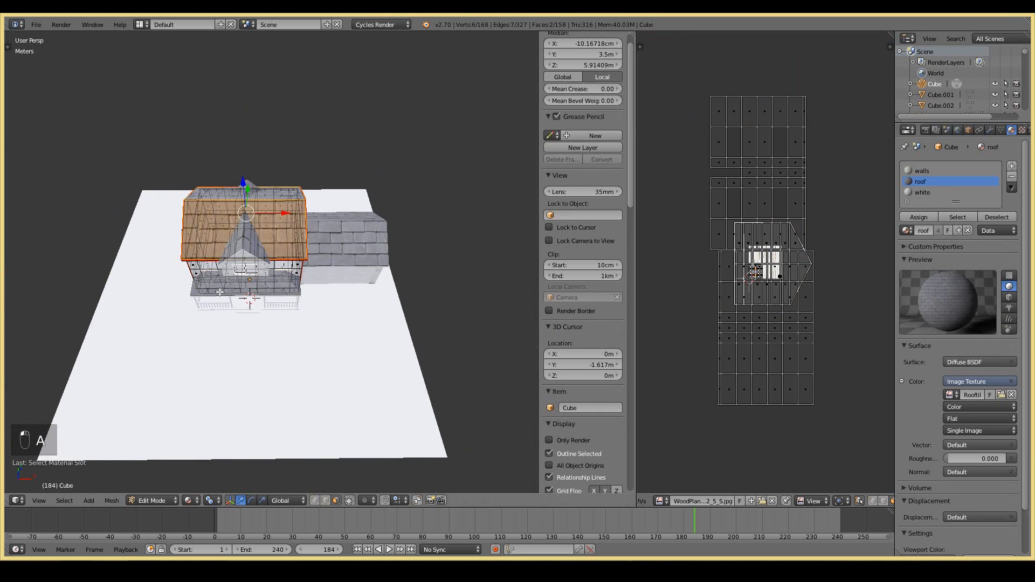
Step: Project the house roof faces from the top view and scale up their UVs for smaller tiles
key(KP_7)
scroll(708, 338, up, 4)
scroll(708, 339, down, 3)
key(s)
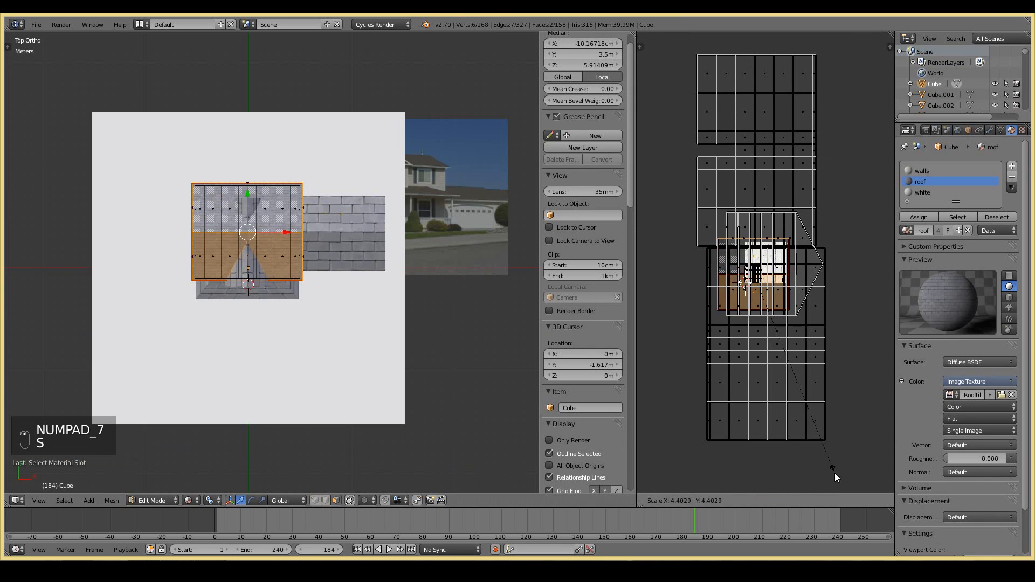
click(821, 455)
scroll(284, 272, up, 2)
scroll(284, 271, up, 3)
key(KP_0)
middle_drag(272, 267, 166, 287)
scroll(183, 254, up, 3)
key(Tab)
key(KP_1)
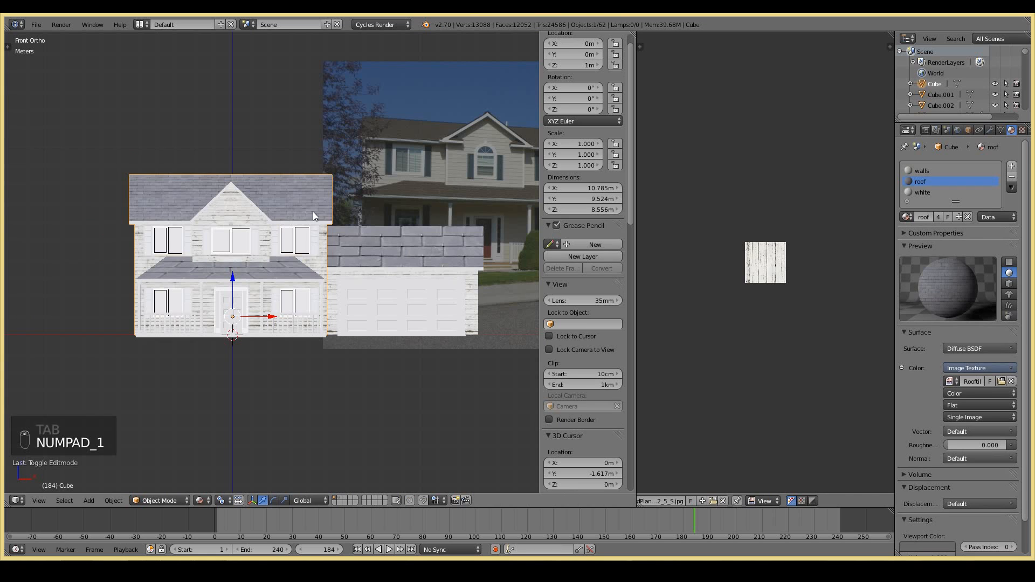
key(Tab)
key(s)
key(Tab)
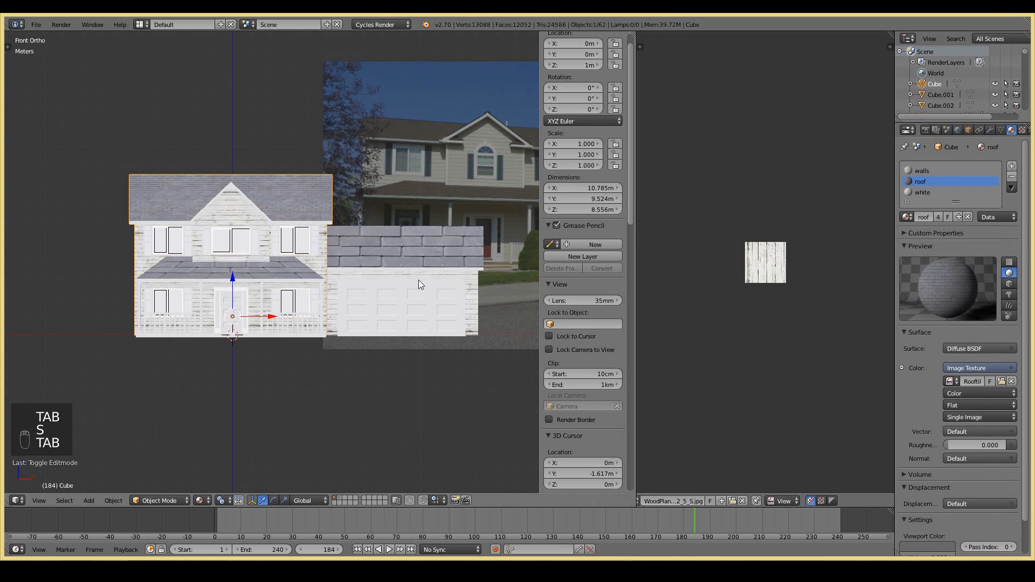
key(Tab)
key(Tab)
Step: Select the garage's roof material faces, project them from the top view and scale up their UVs
right_click(408, 240)
key(Tab)
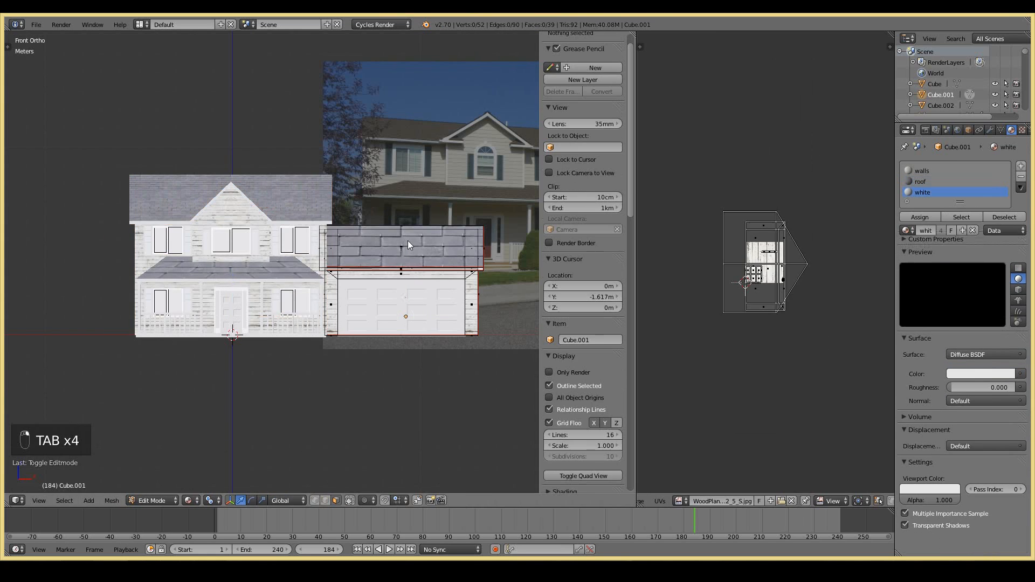
click(920, 181)
click(961, 217)
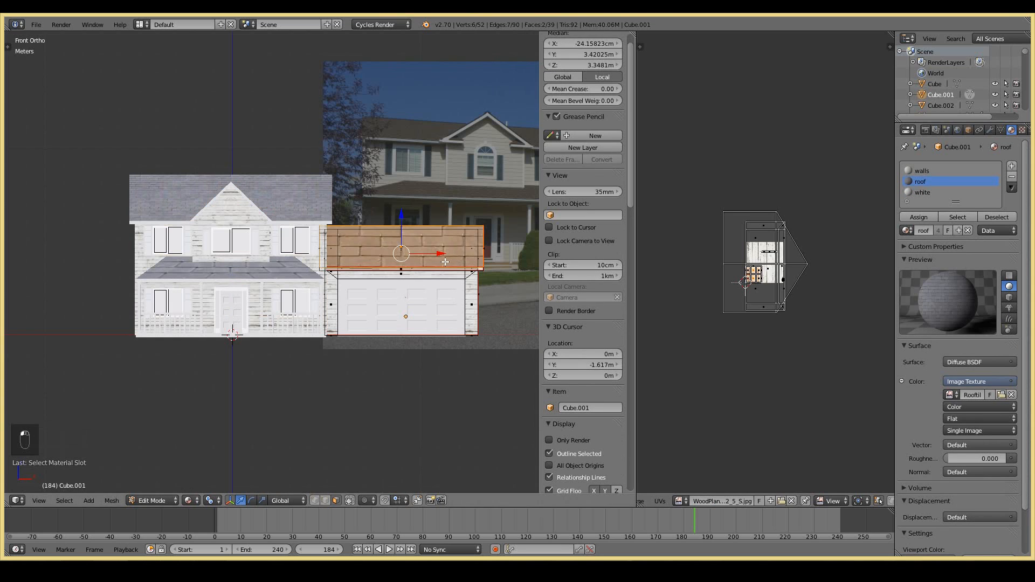
key(KP_7)
key(s)
click(794, 142)
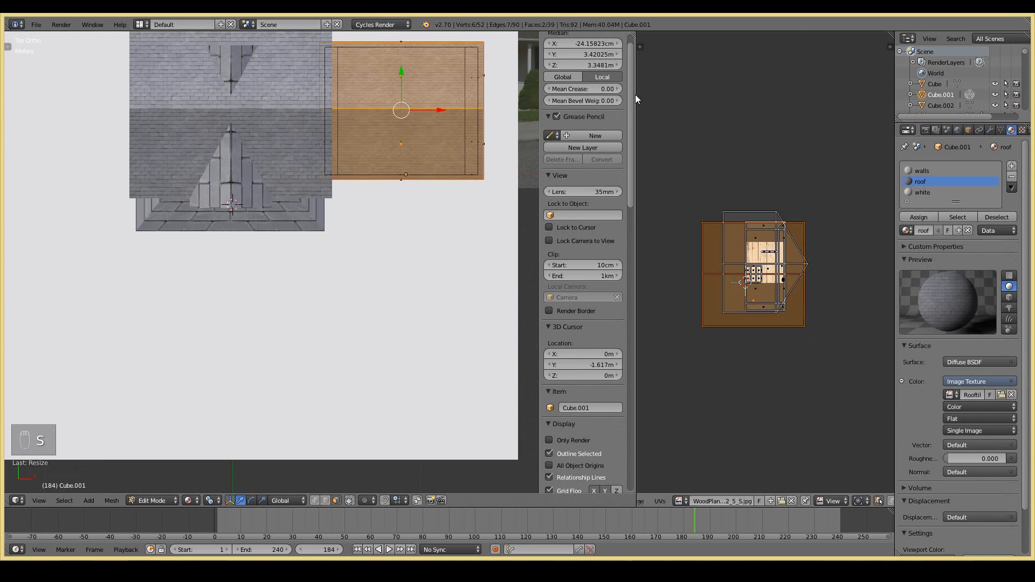
Step: Rescale the garage roof's UVs to match the tile size of the house roof
key(Tab)
key(KP_1)
key(Tab)
key(s)
click(833, 391)
key(Tab)
middle_drag(373, 243, 291, 310)
key(KP_0)
key(KP_0)
Step: Enter edit mode on the front gable section and select only its roof material faces
key(Tab)
key(Tab)
right_click(182, 268)
key(Tab)
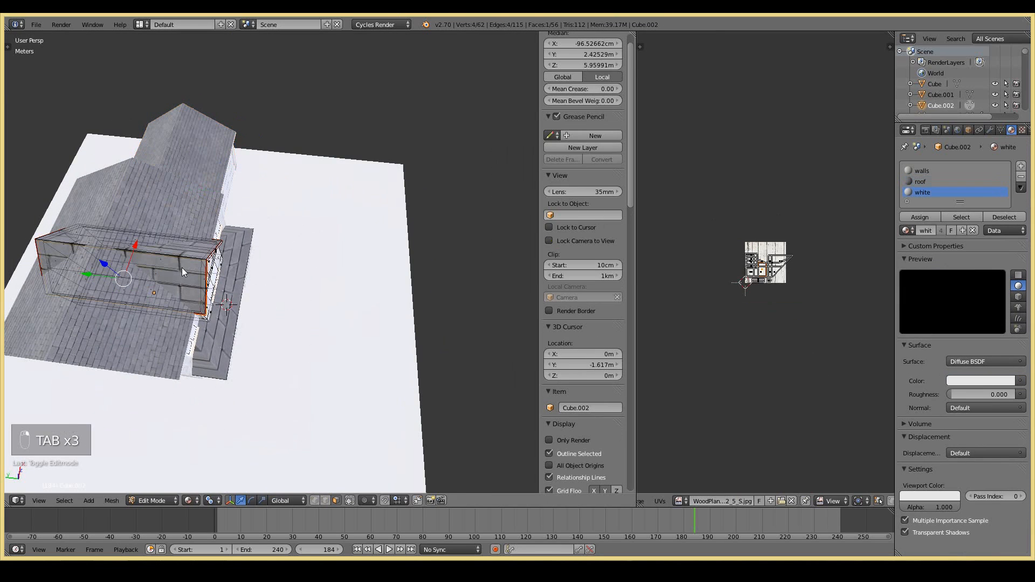
key(a)
key(a)
key(a)
key(a)
key(a)
key(a)
key(a)
click(957, 217)
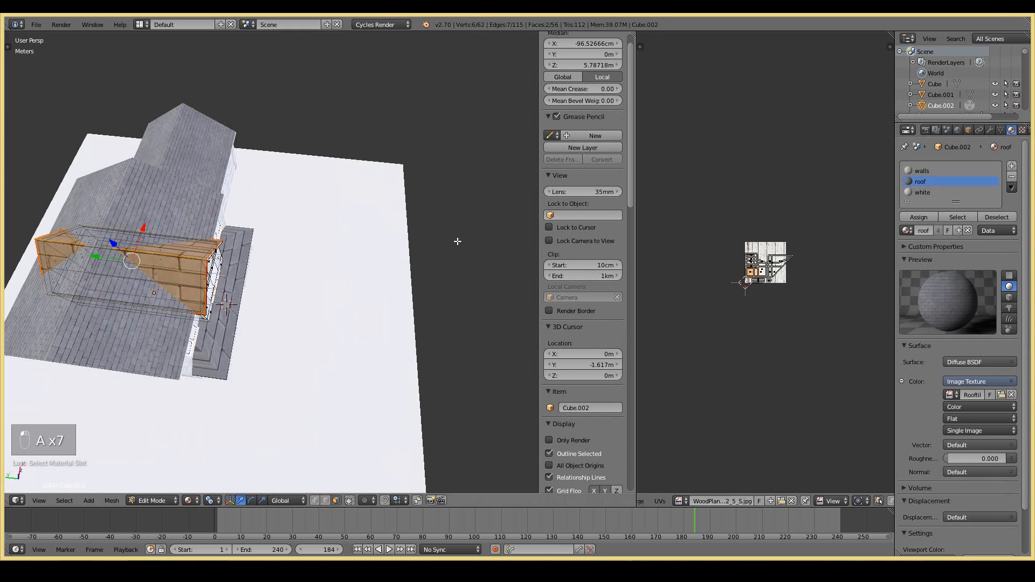
Step: Project the gable roof faces from the top view and scale their UVs to match the other roof tiles
key(KP_7)
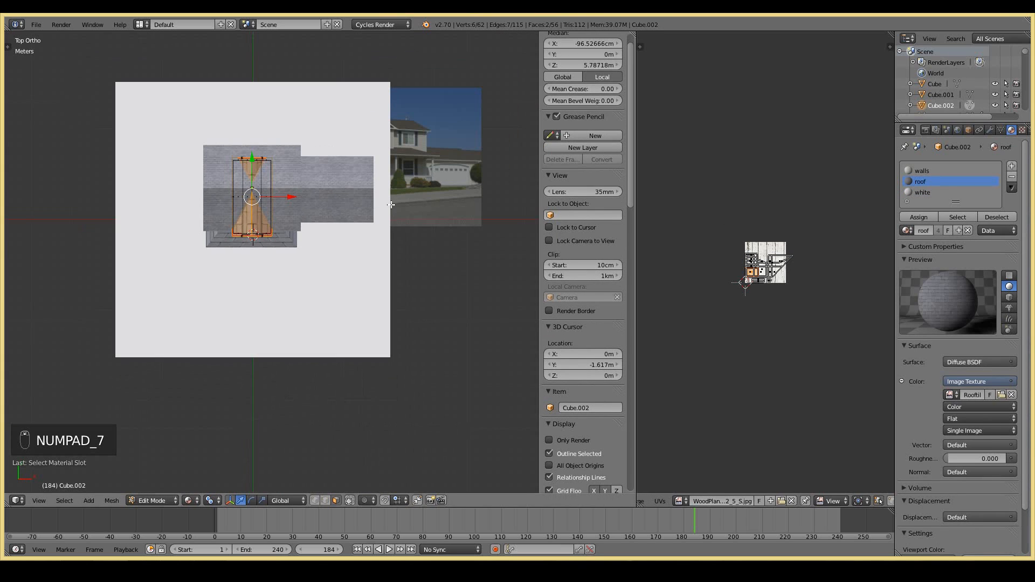
click(684, 486)
scroll(259, 280, up, 5)
key(Tab)
middle_drag(253, 283, 361, 188)
scroll(361, 188, down, 1)
key(KP_0)
key(KP_0)
Step: Select the porch roof and apply its mirror modifier
right_click(172, 311)
key(Tab)
key(Tab)
key(Tab)
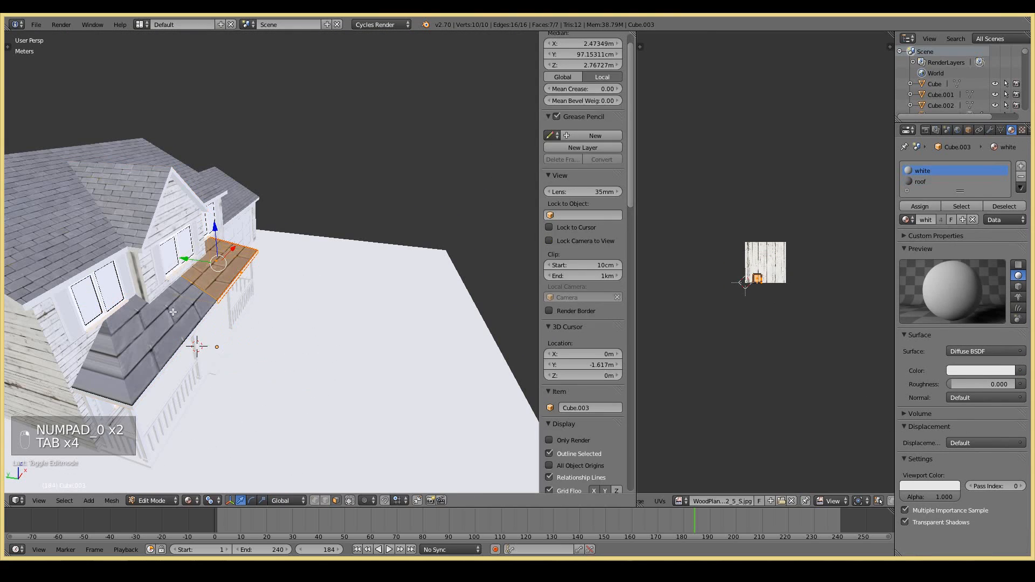
key(Tab)
click(990, 130)
middle_drag(242, 302, 312, 303)
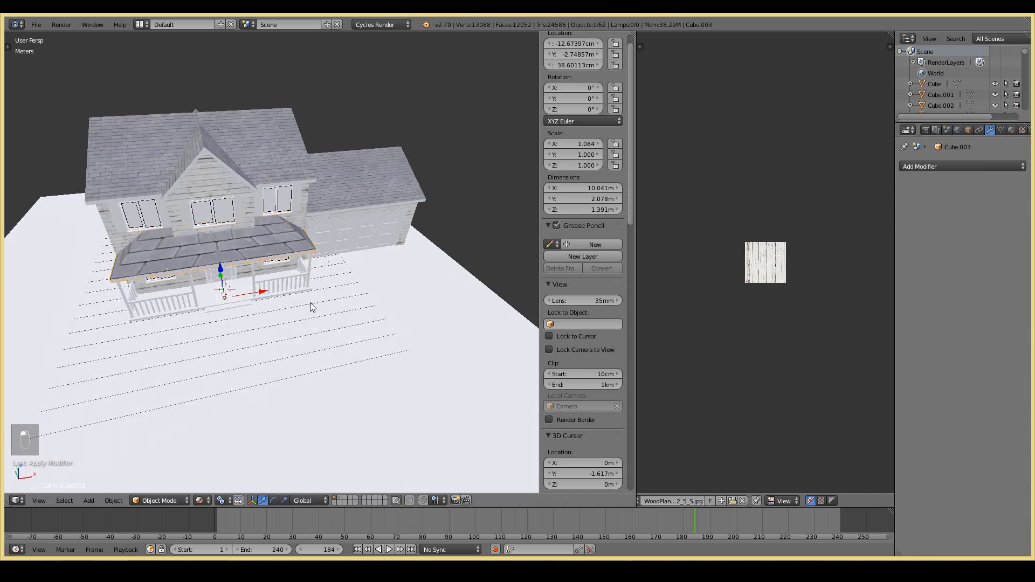
Step: Make the porch roof's roof material slot active in edit mode and try to scale its UVs
key(Tab)
click(1011, 130)
click(944, 181)
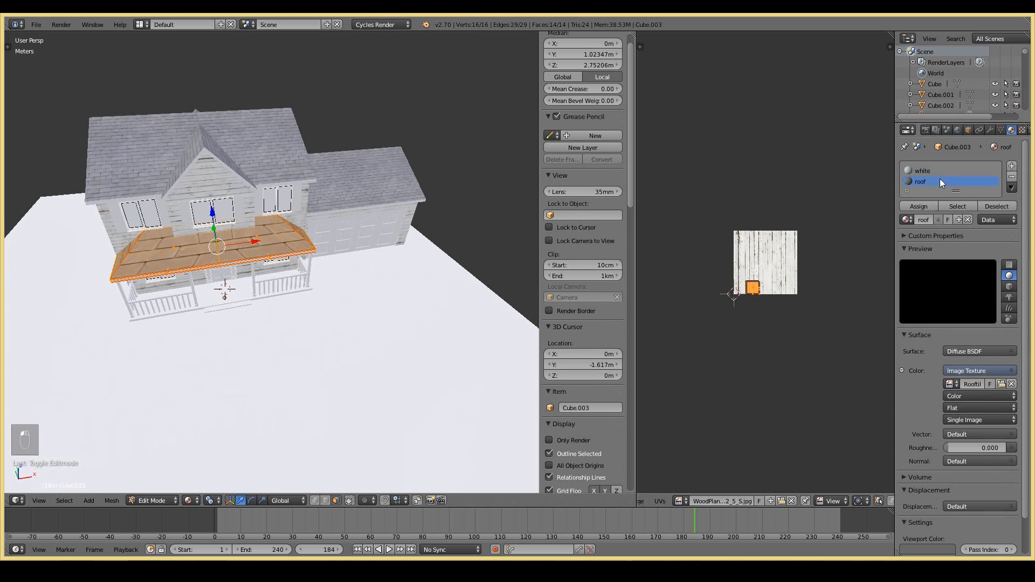
scroll(781, 339, up, 2)
right_click(877, 388)
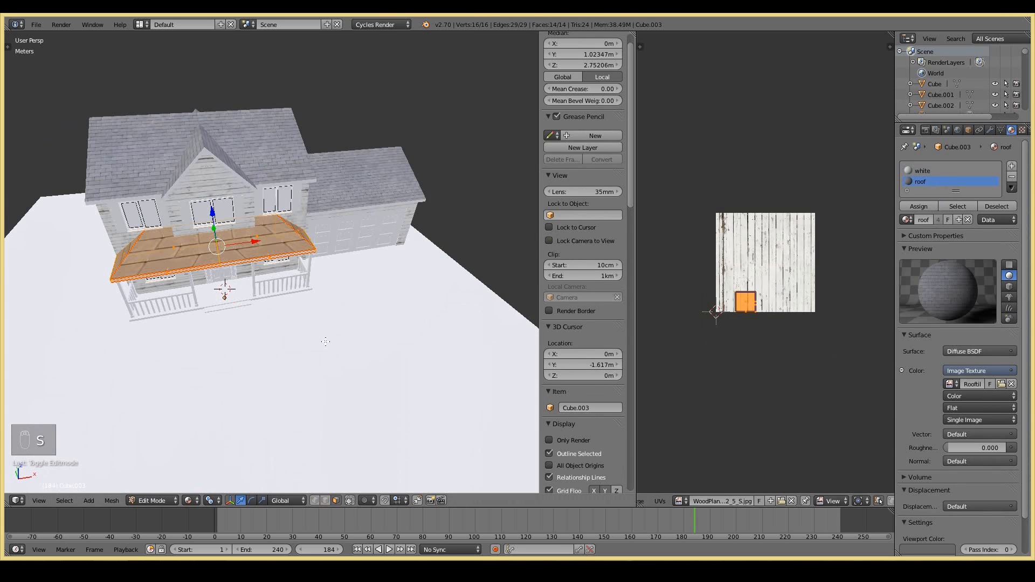
Step: Select all of the porch roof's faces and unwrap them
key(KP_Decimal)
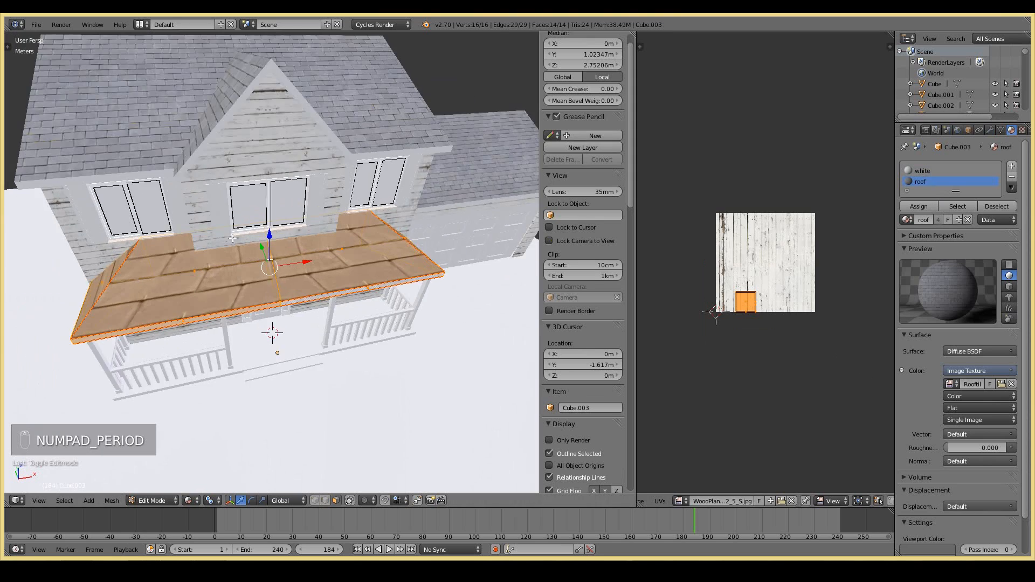
right_click(146, 307)
key(a)
key(a)
key(a)
key(a)
scroll(352, 323, down, 5)
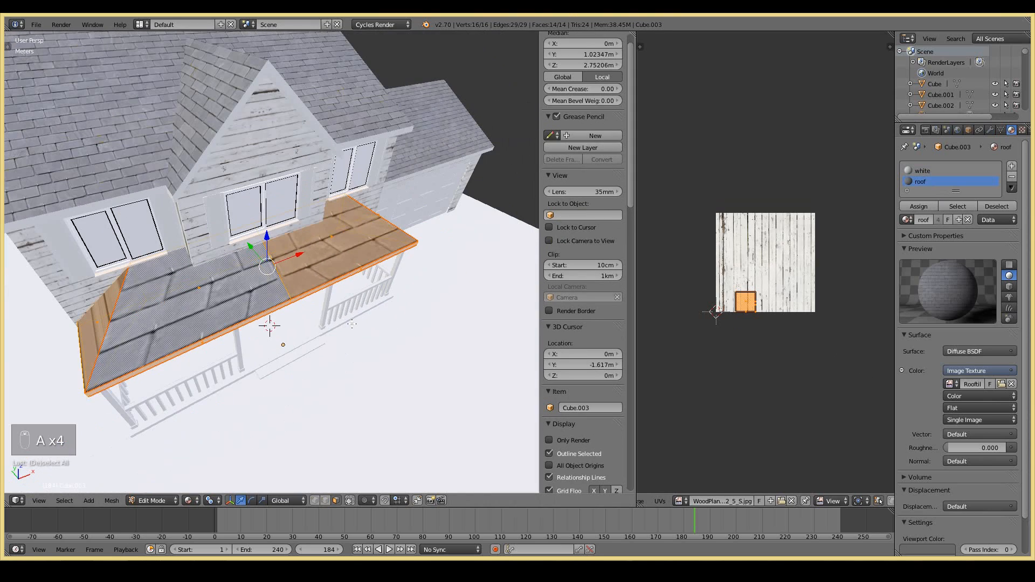
key(u)
click(324, 248)
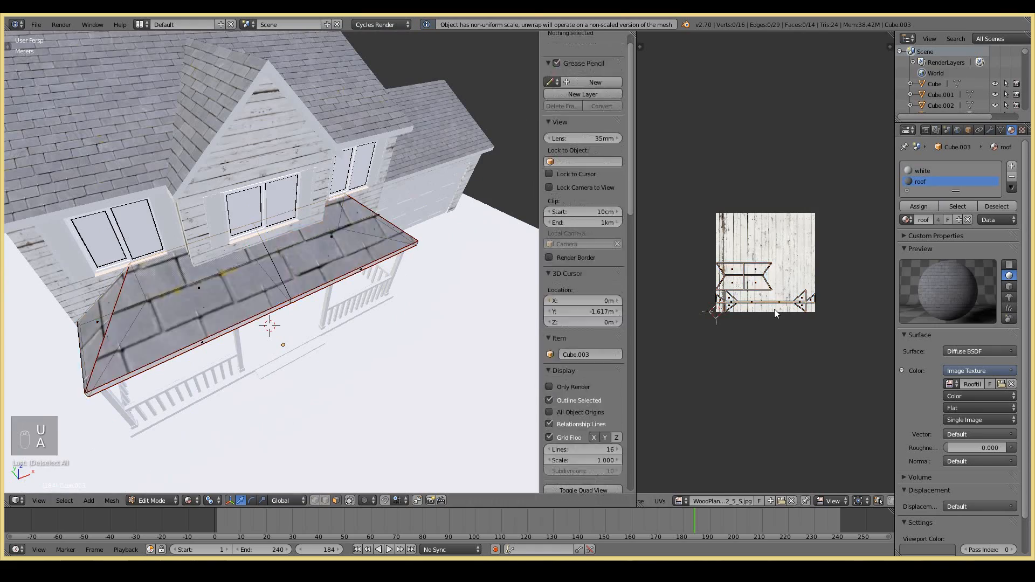
Step: Scale up the porch roof's unwrapped UVs for smaller tiles and leave edit mode
key(s)
click(829, 356)
key(Tab)
key(KP_0)
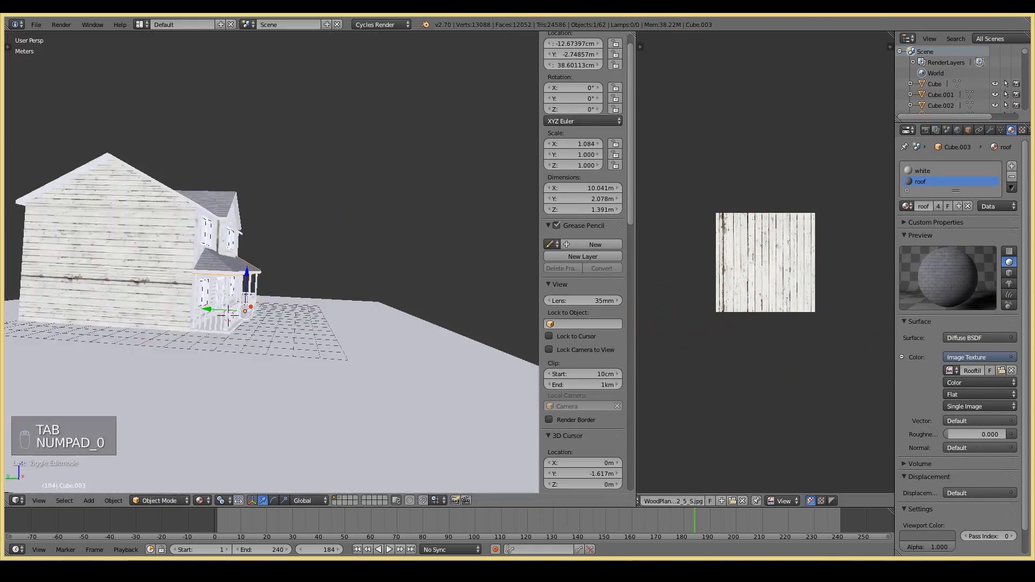
key(KP_0)
middle_drag(258, 319, 316, 161)
scroll(264, 247, down, 3)
key(KP_0)
scroll(69, 115, up, 2)
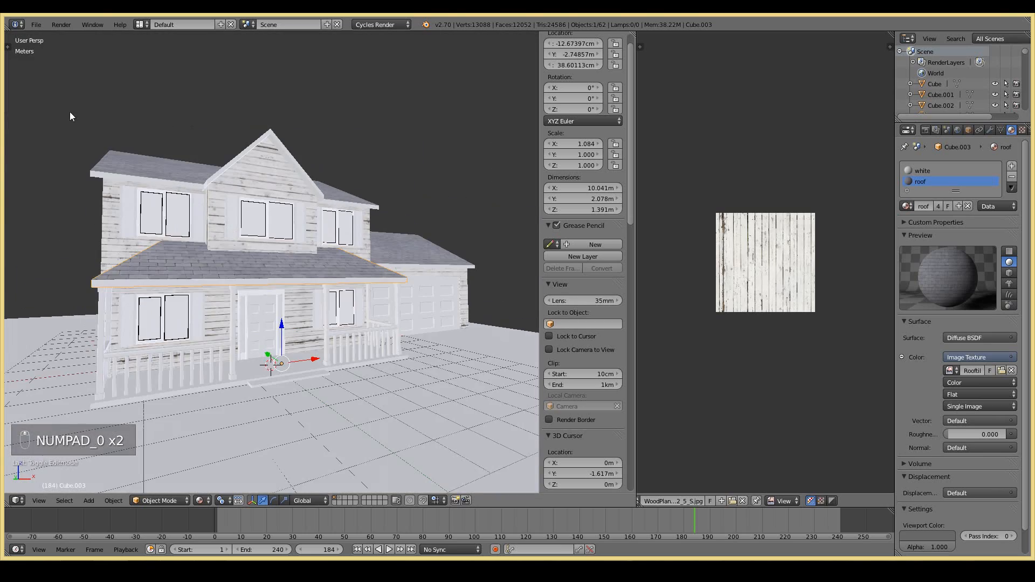
Step: Save the house file
middle_drag(70, 115, 8, 43)
click(36, 25)
click(42, 108)
Step: Change the diffuse colour of the window shutters' board material to a dark blue
middle_drag(302, 297, 337, 266)
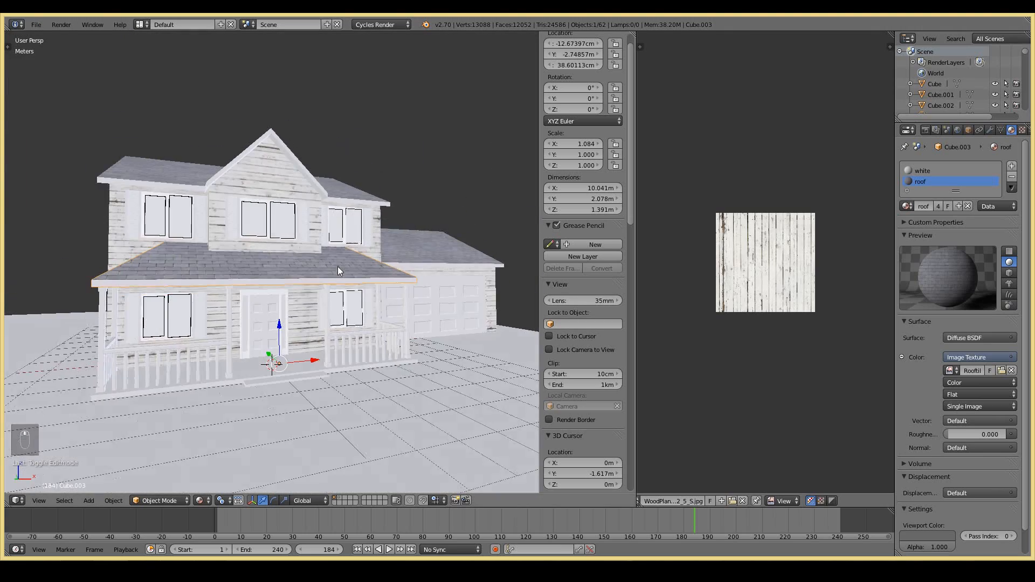
scroll(330, 266, up, 2)
scroll(330, 269, up, 4)
right_click(180, 183)
click(981, 352)
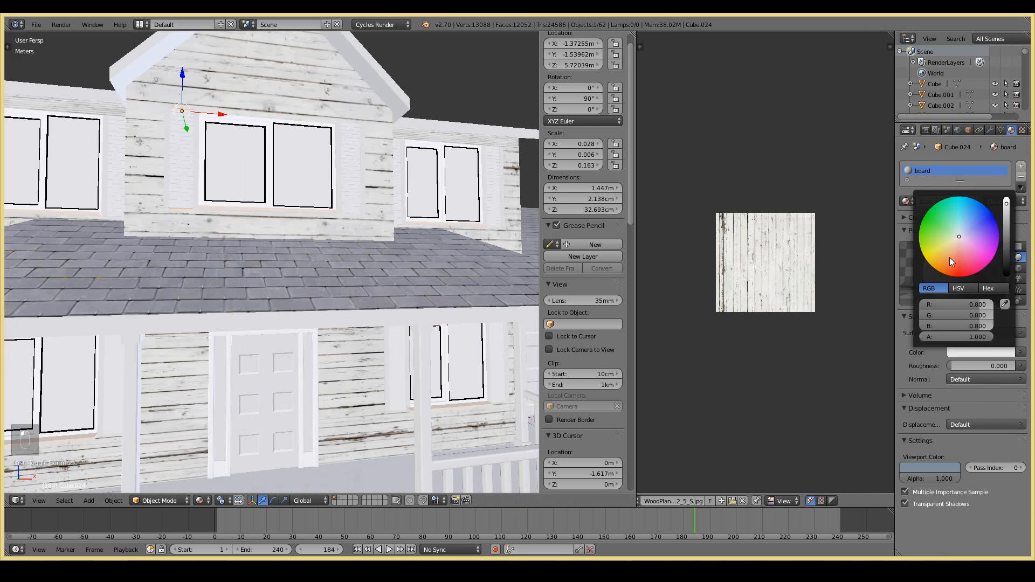
drag(985, 221, 976, 212)
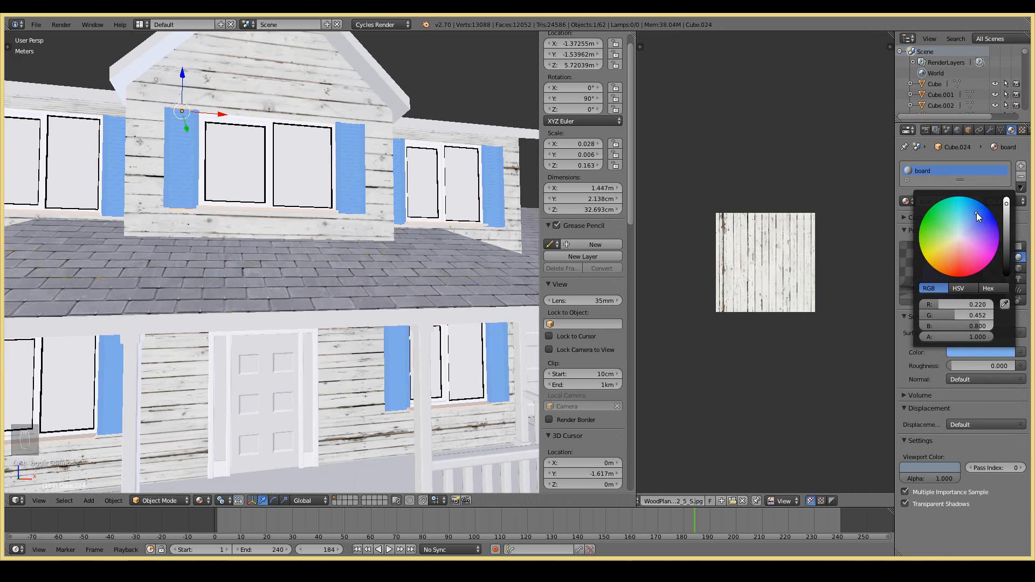
click(1007, 244)
scroll(285, 237, down, 5)
key(KP_1)
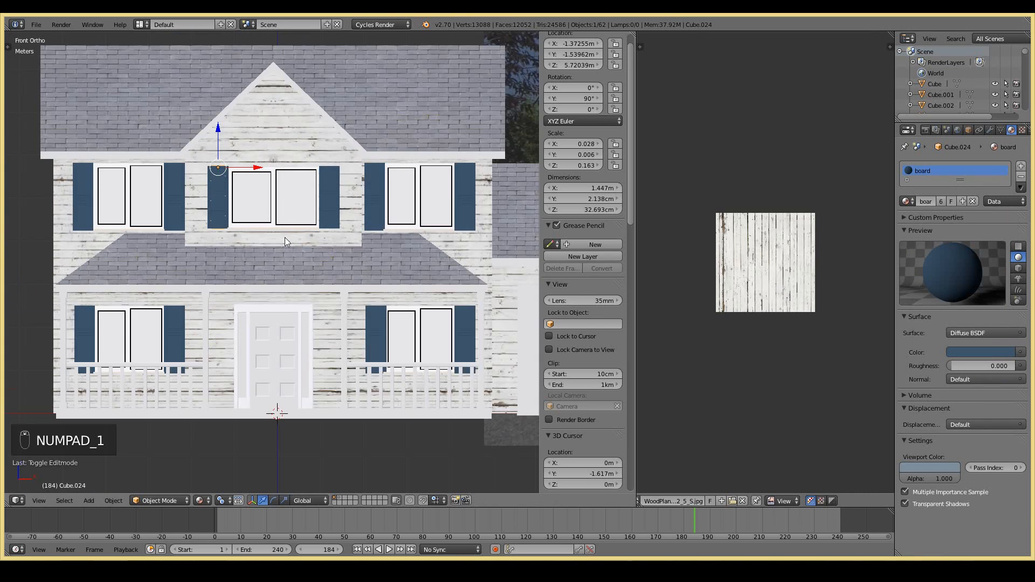
scroll(285, 237, down, 5)
middle_drag(360, 225, 377, 226)
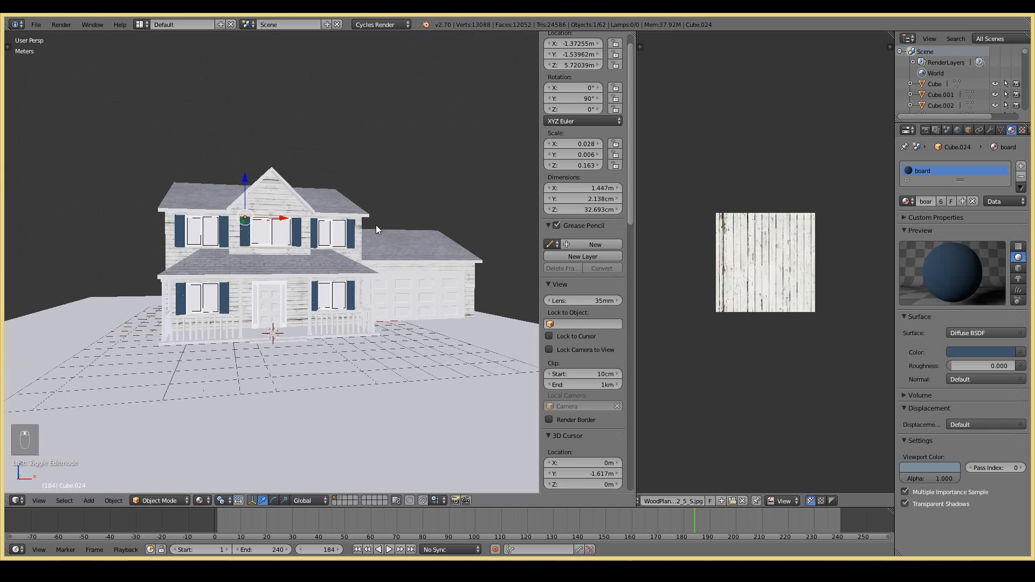
Step: Save the house file
click(37, 24)
click(43, 108)
scroll(248, 253, up, 4)
scroll(247, 254, down, 2)
Step: Select the front door and give its material's diffuse colour a reddish-brown wood image texture
key(KP_1)
scroll(229, 380, down, 2)
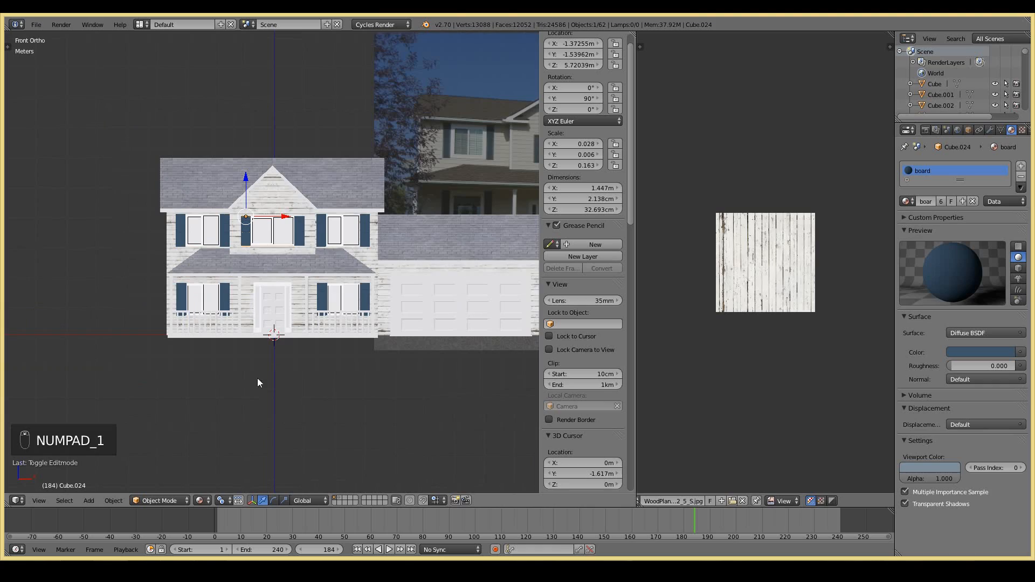
middle_drag(297, 373, 284, 345)
key(KP_0)
key(KP_0)
scroll(390, 381, up, 4)
right_click(284, 361)
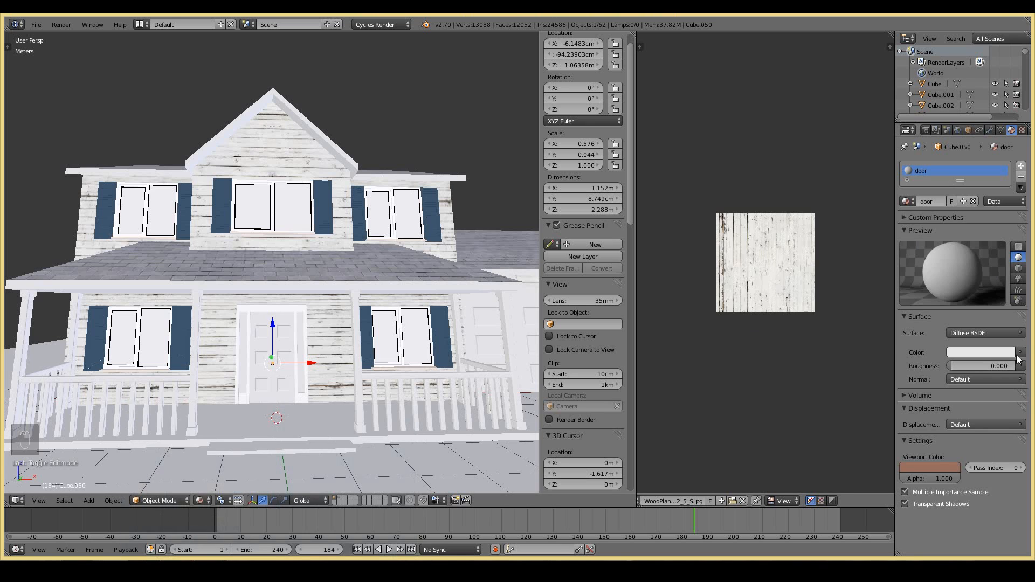
click(1020, 353)
click(915, 406)
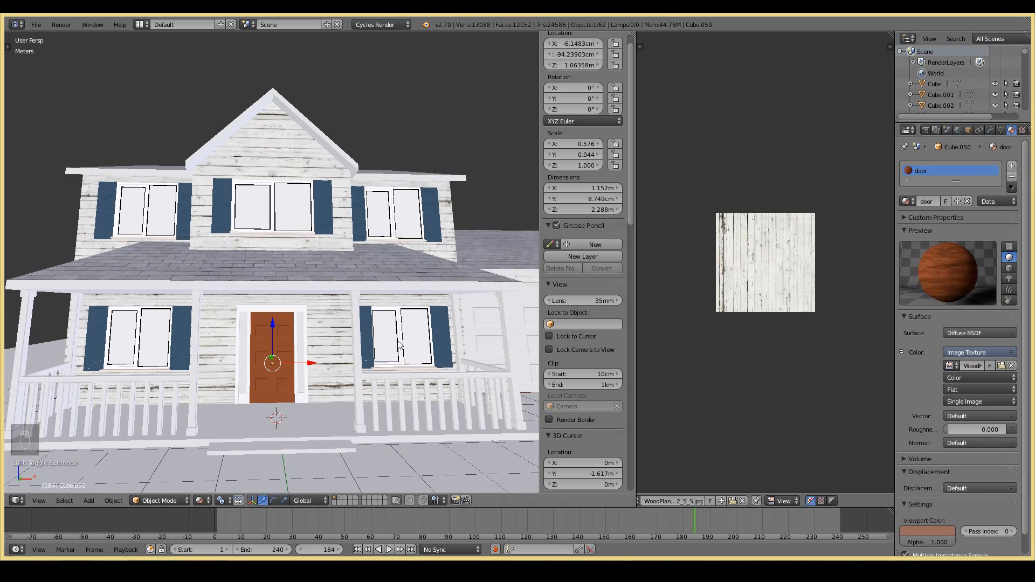
Step: Select all of the front door's faces and unwrap them with Project From View in front view
key(KP_1)
key(Tab)
key(a)
key(a)
key(a)
key(a)
key(u)
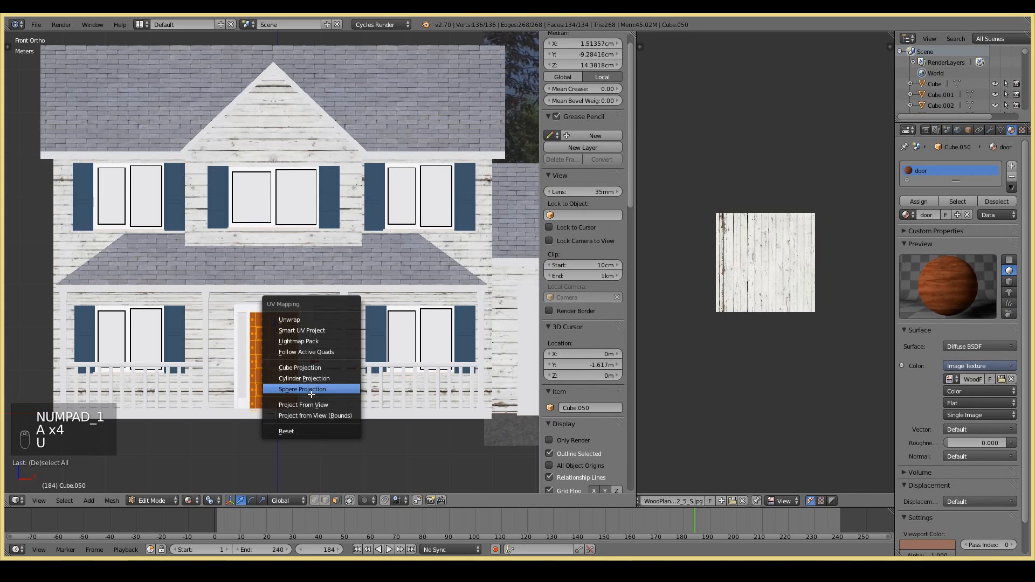
click(318, 403)
Step: Rotate the door's UVs by 90 degrees, scale them up and leave edit mode
text(r)
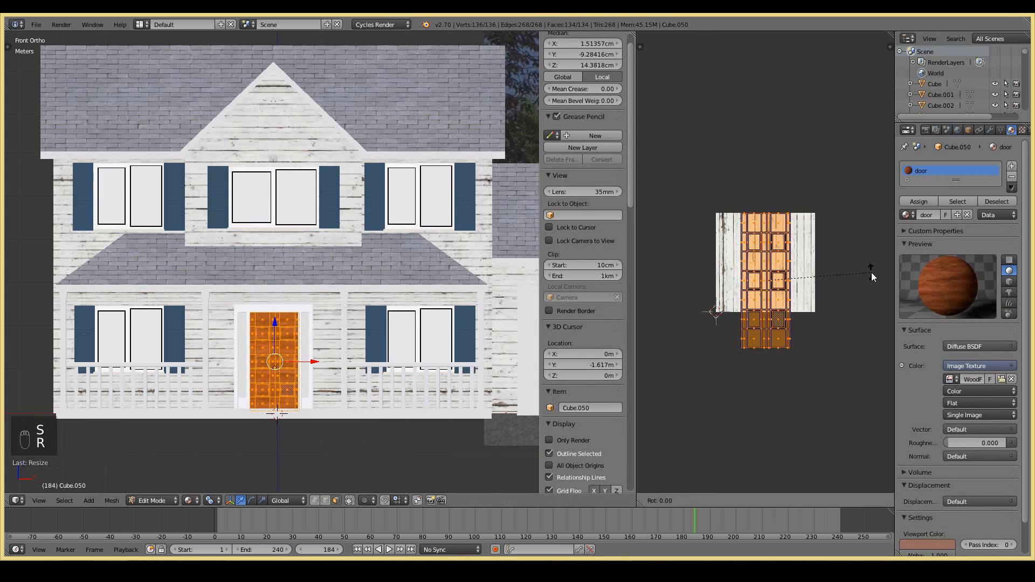
text(90)
key(Return)
key(s)
click(674, 282)
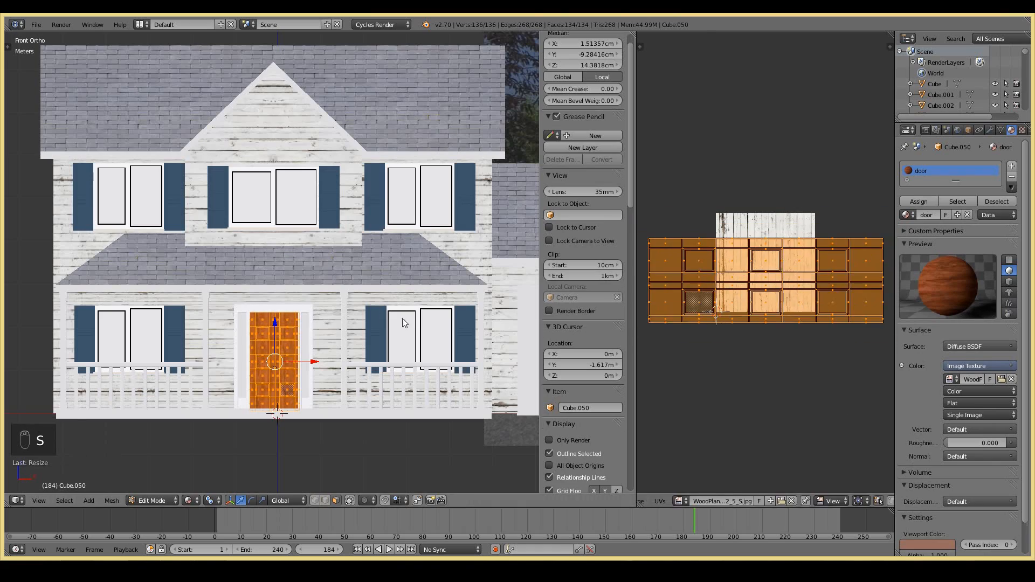
key(Tab)
scroll(380, 315, up, 1)
shift+middle_drag(381, 315, 380, 193)
middle_drag(296, 197, 371, 264)
scroll(322, 270, up, 6)
scroll(371, 264, down, 5)
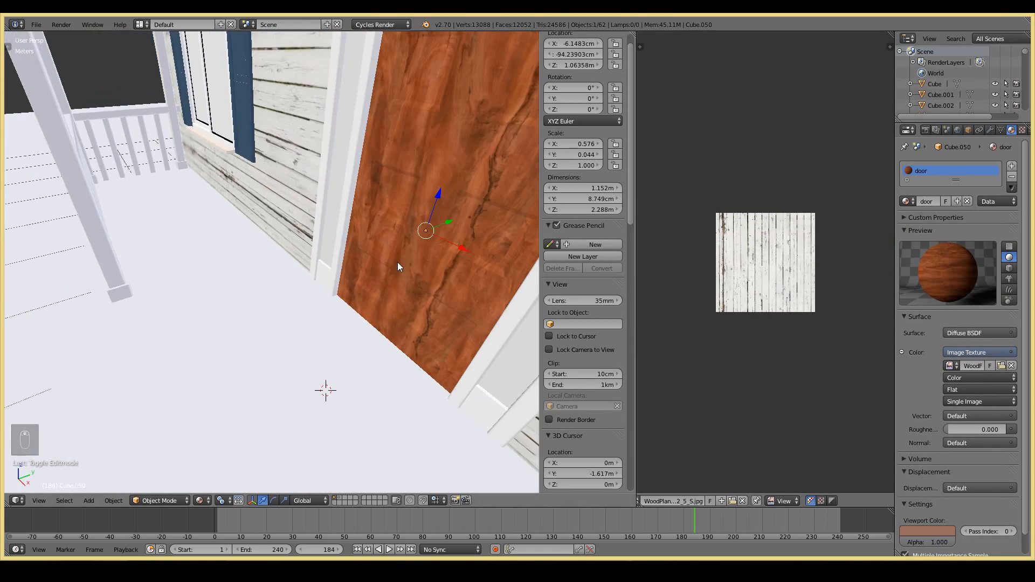
right_click(349, 262)
key(g)
right_click(349, 239)
key(g)
right_click(348, 238)
Step: Snap the 3D cursor to the front door and add a UV sphere there, scaled down to about 26 cm
middle_drag(324, 232, 354, 214)
key(shift+s)
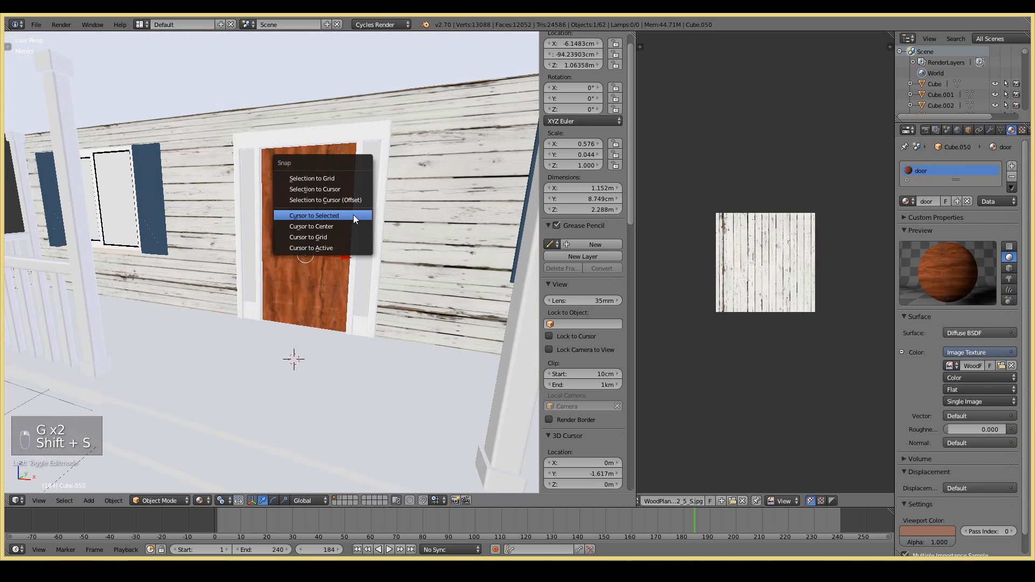
click(354, 214)
key(shift+a)
mouse_move(346, 135)
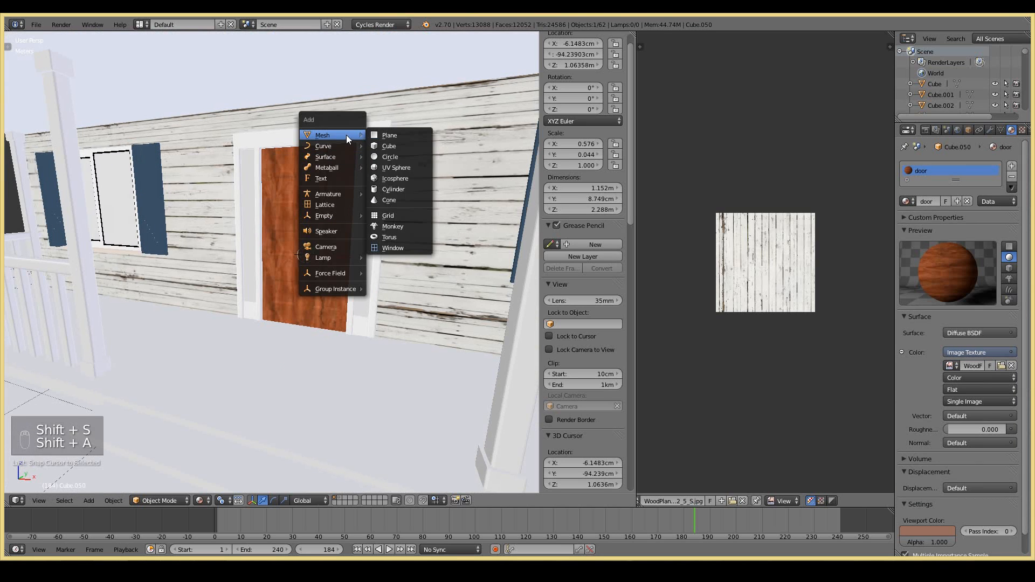
click(390, 168)
key(s)
click(317, 264)
Step: Move the sphere in front of the door near its side edge and scale it down to about 13 cm as a knob
key(KP_Decimal)
scroll(316, 265, down, 10)
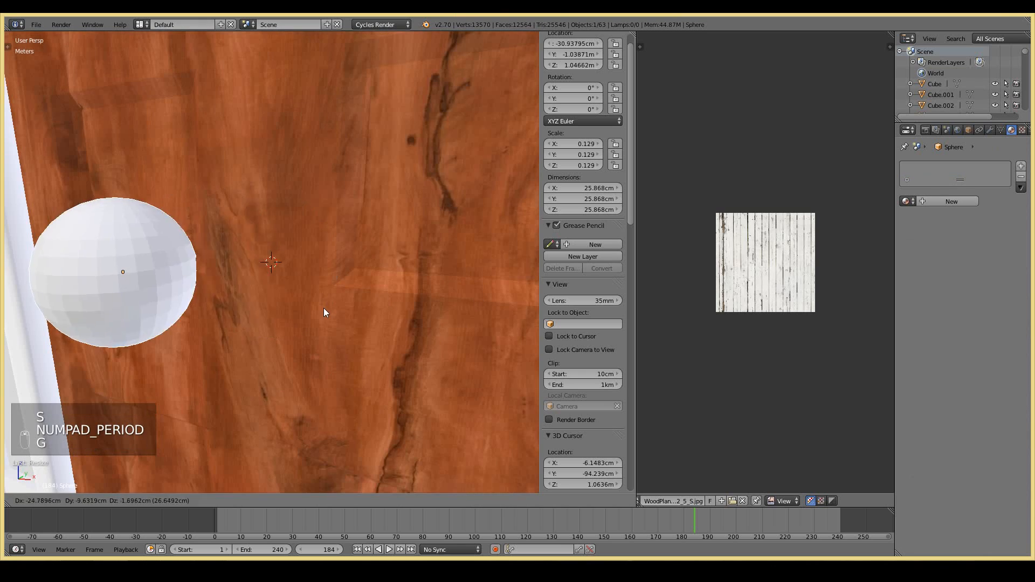
key(g)
key(s)
click(225, 277)
Step: Snap the 3D cursor to the knob sphere and add a cylinder there, scaled down to about 13.5 cm
middle_drag(225, 277, 167, 245)
scroll(190, 273, up, 5)
key(shift+a)
key(shift+s)
key(shift+s)
click(195, 274)
key(shift+a)
mouse_move(196, 273)
click(236, 320)
key(s)
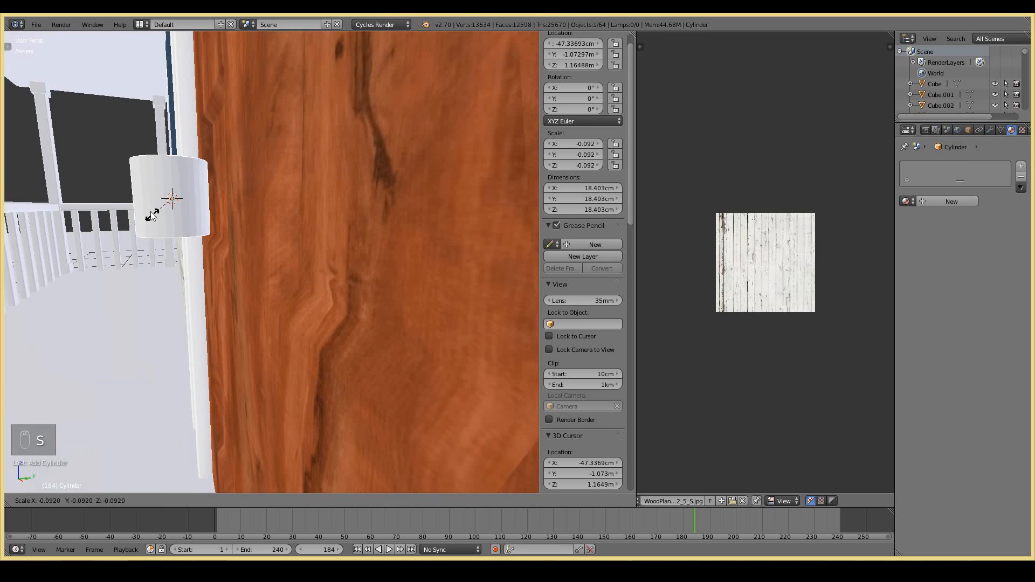
click(169, 219)
Step: Rotate the cylinder 90 degrees about X, move it against the door and flatten it along Y to about 5.8 cm thick
text(rx90)
key(Return)
drag(209, 196, 260, 188)
scroll(242, 192, up, 1)
key(s)
key(y)
click(252, 187)
key(KP_Decimal)
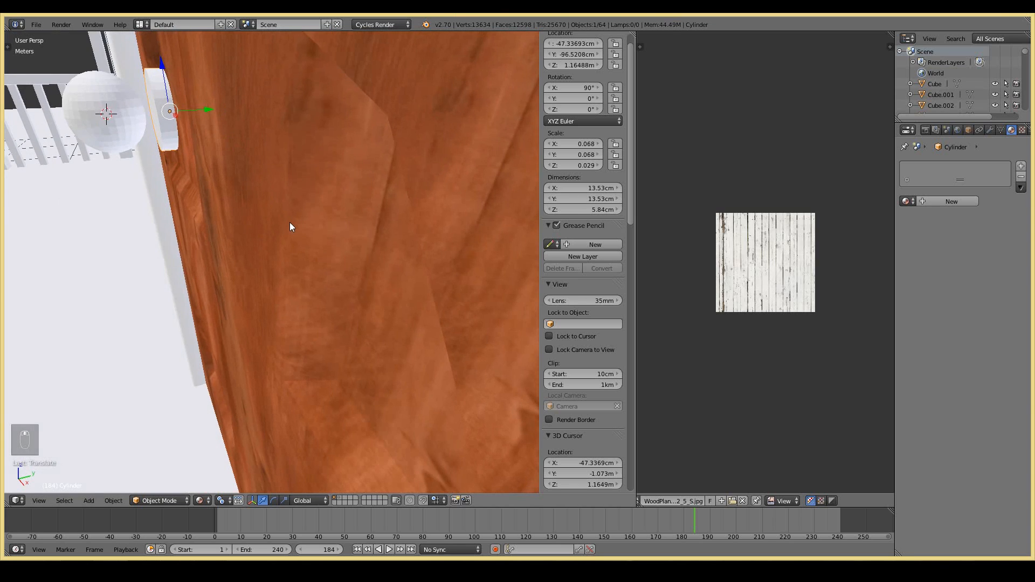
Step: Make a smaller copy of the plate cylinder, about 5.5 cm wide and 3.9 cm long, connecting the knob sphere to the plate
scroll(289, 222, down, 6)
middle_drag(289, 222, 282, 261)
right_click(305, 275)
key(s)
click(270, 260)
click(345, 274)
scroll(345, 275, down, 3)
click(282, 261)
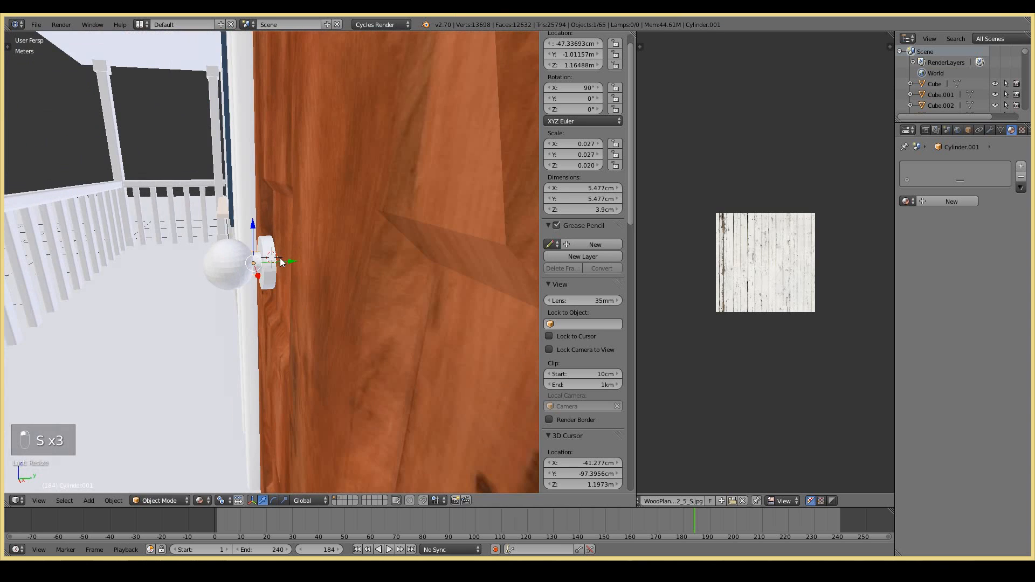
drag(282, 260, 281, 259)
scroll(281, 259, down, 2)
Step: Apply smooth shading to the door knob's sphere
middle_drag(281, 260, 331, 274)
scroll(331, 278, up, 4)
right_click(160, 303)
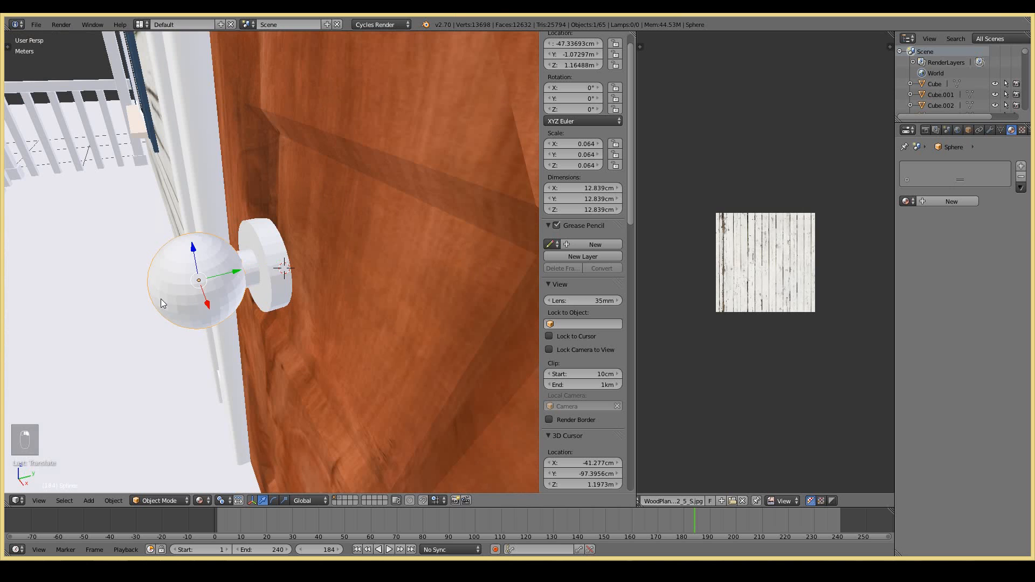
key(t)
key(t)
key(t)
key(t)
key(Tab)
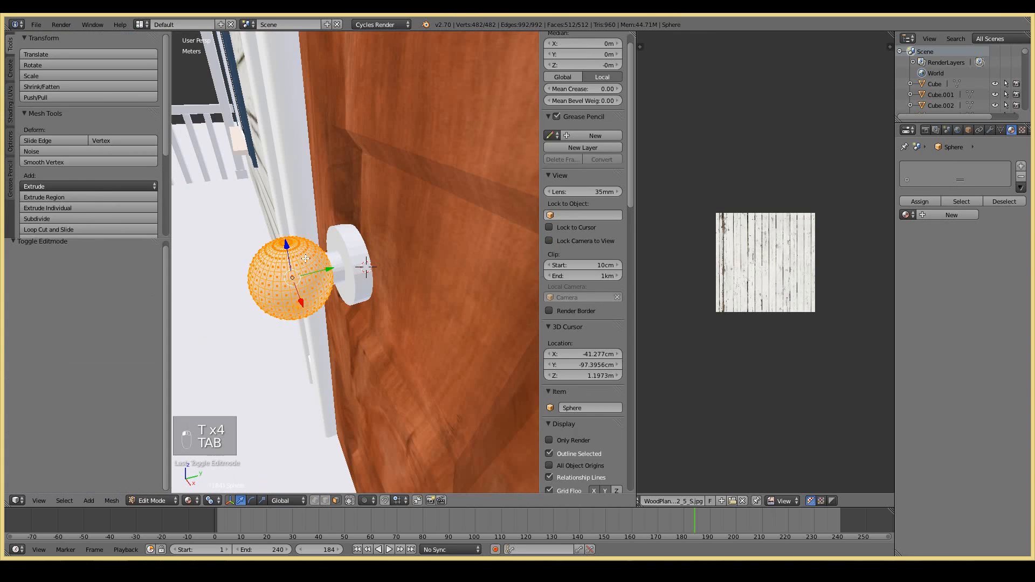
key(Tab)
scroll(423, 259, down, 5)
key(KP_1)
scroll(432, 264, up, 8)
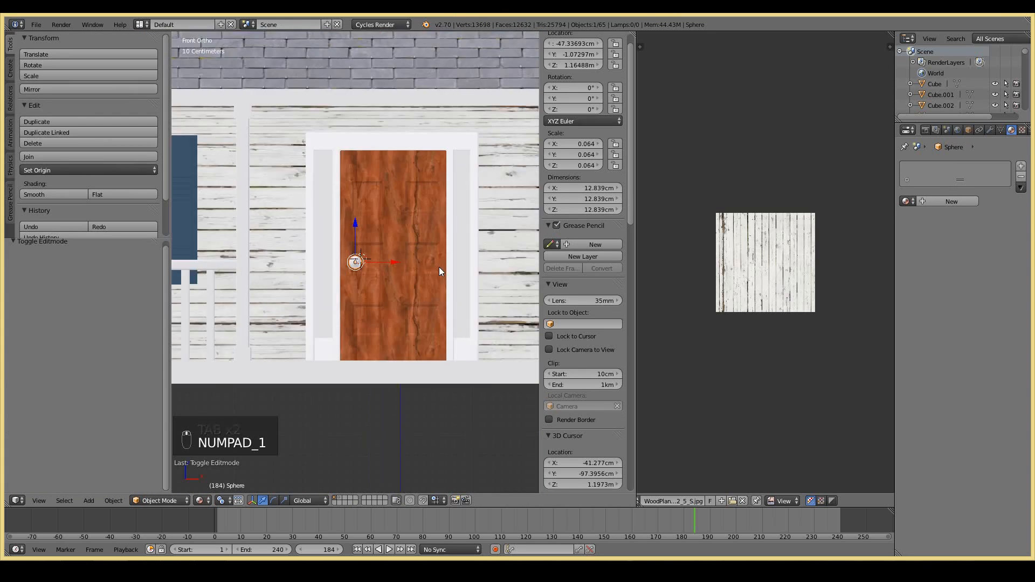
middle_drag(428, 266, 475, 259)
Step: Create a material named doorhandle on the knob sphere with a Glossy BSDF surface and a roughness of 0.067
click(938, 201)
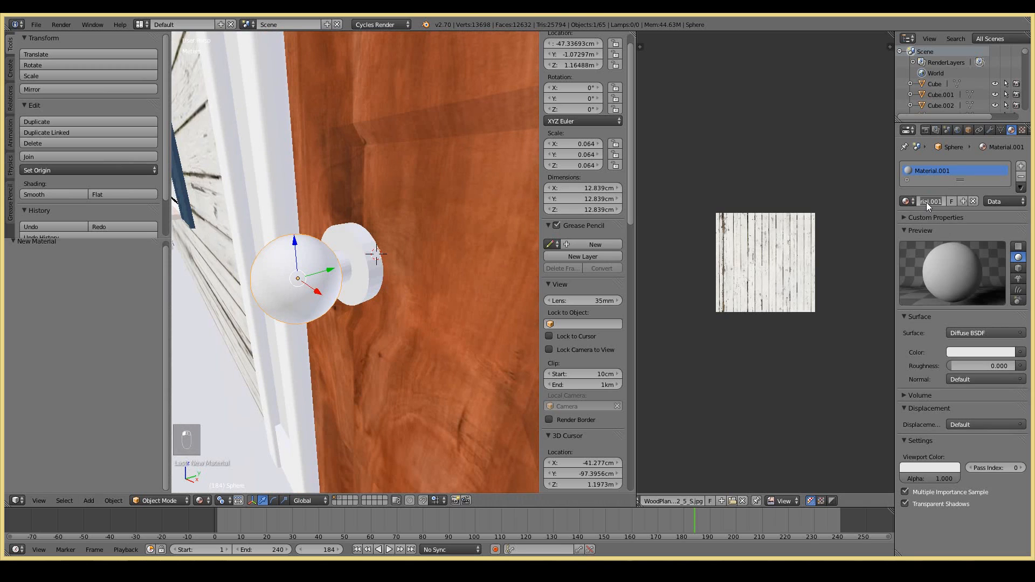
click(927, 202)
text(doorhandle)
key(Return)
click(975, 332)
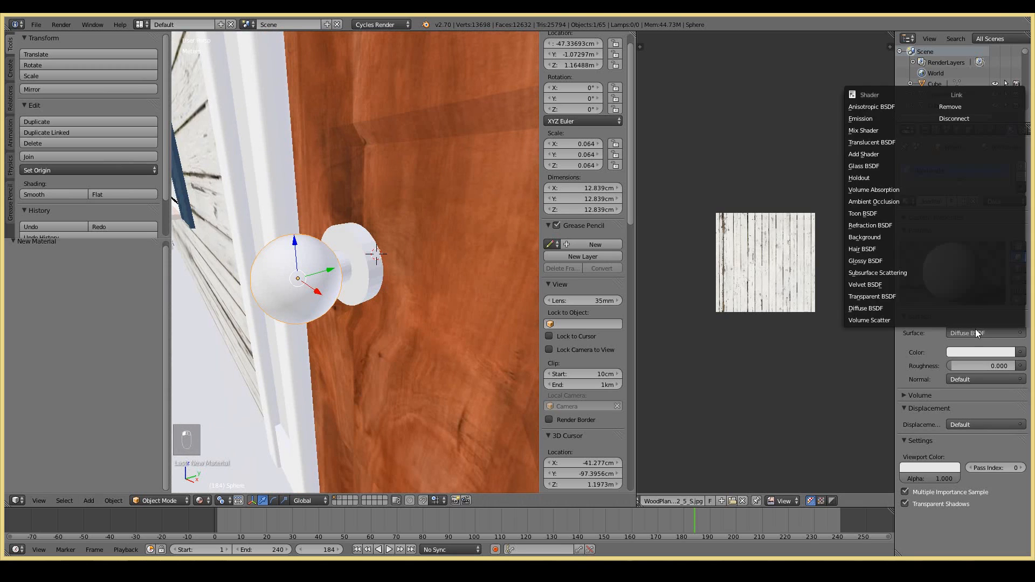
click(874, 259)
middle_drag(436, 268, 450, 277)
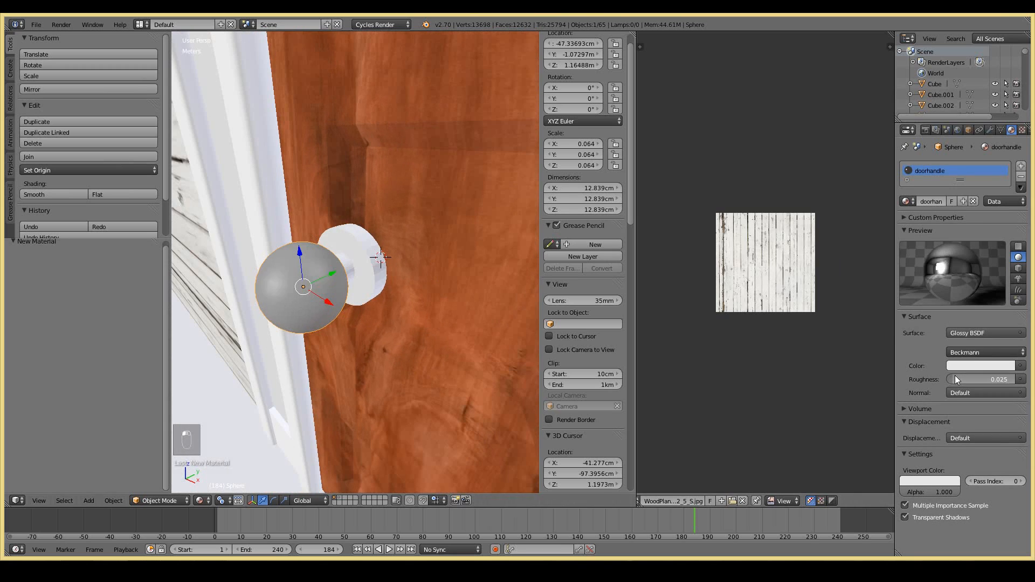
Step: Assign the doorhandle material to the knob's plate and connecting cylinder, and deselect everything
right_click(387, 258)
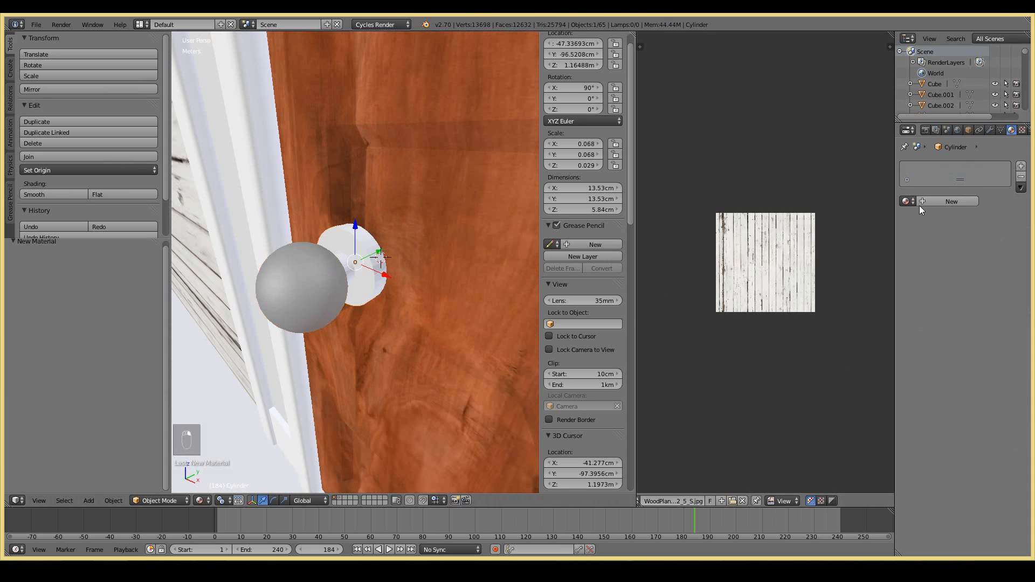
click(908, 202)
click(868, 240)
right_click(336, 268)
mouse_move(421, 245)
middle_down()
mouse_move(393, 247)
mouse_move(446, 272)
mouse_move(448, 238)
mouse_move(406, 234)
mouse_move(426, 250)
middle_up()
right_click(335, 268)
click(907, 202)
click(868, 239)
key(a)
Step: Examine the whole house front with its new door against the reference photo
scroll(373, 267, down, 4)
scroll(447, 272, down, 5)
key(KP_1)
scroll(413, 232, down, 4)
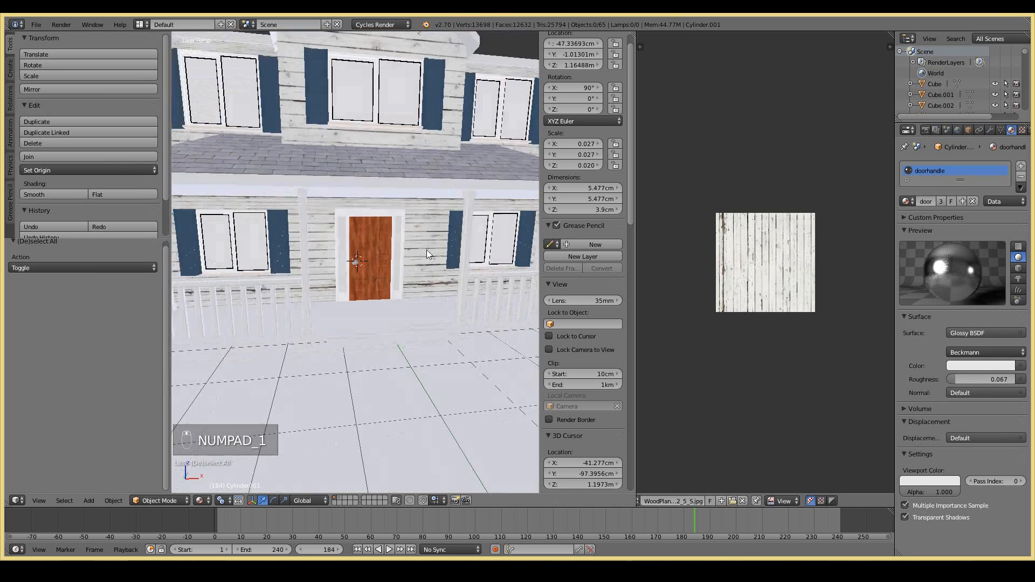
scroll(442, 240, down, 5)
key(KP_1)
scroll(442, 239, up, 2)
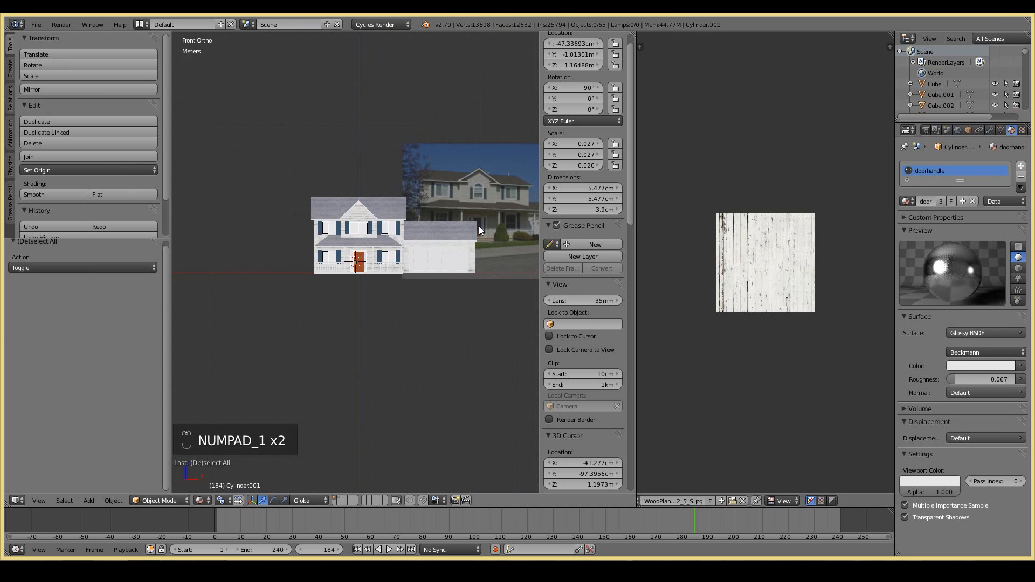
scroll(479, 231, down, 2)
scroll(479, 231, up, 6)
middle_drag(479, 231, 376, 260)
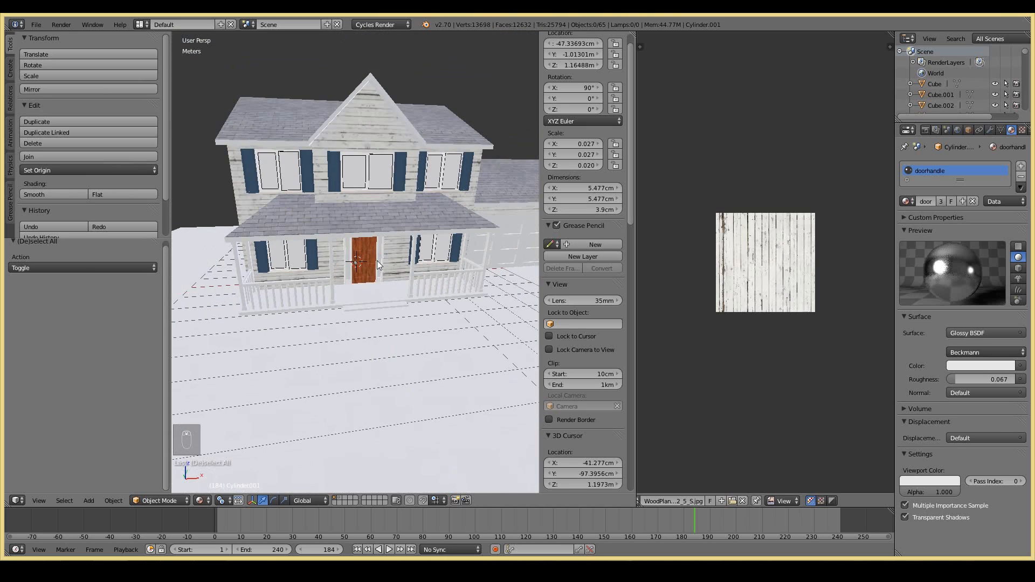
Step: Select the porch floor, create a new material for it and set its diffuse colour to an Image Texture
scroll(377, 260, up, 5)
right_click(409, 410)
click(936, 201)
click(1020, 352)
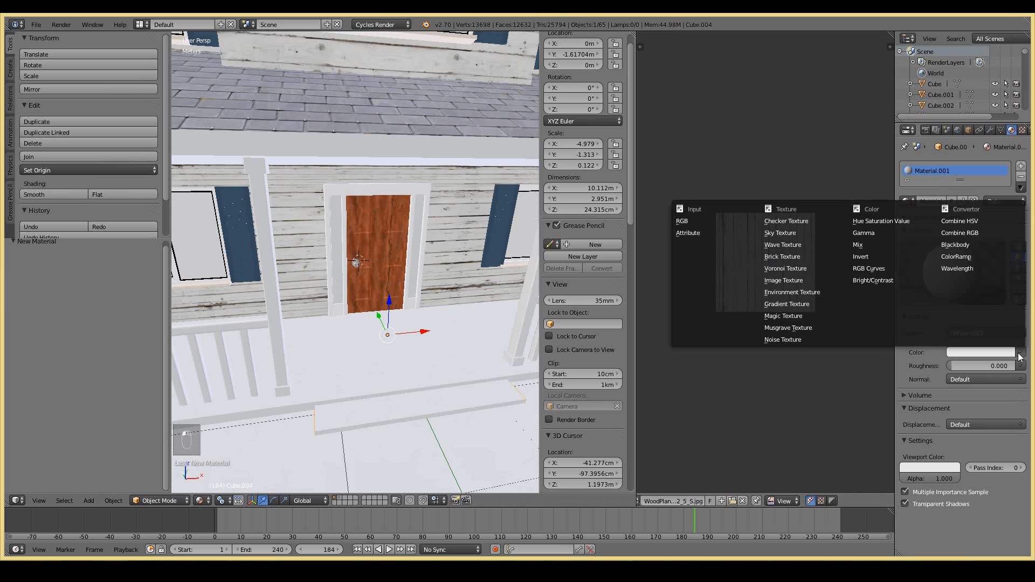
click(801, 278)
Step: Load the grey ConcreteBare032 image from the GuideToSuccess set folder as the porch floor's texture, browsing with thumbnails
click(993, 358)
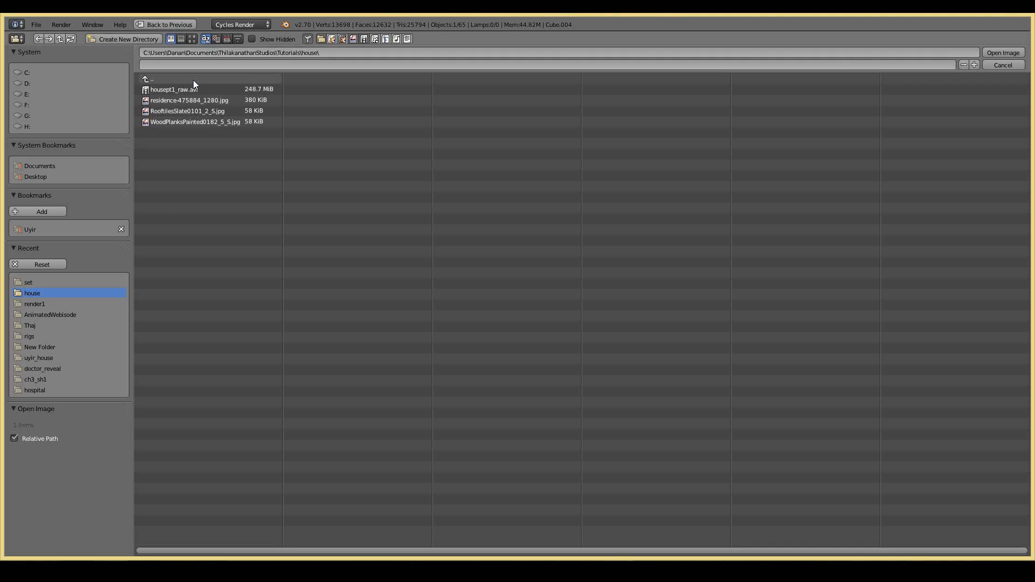
click(192, 39)
click(191, 120)
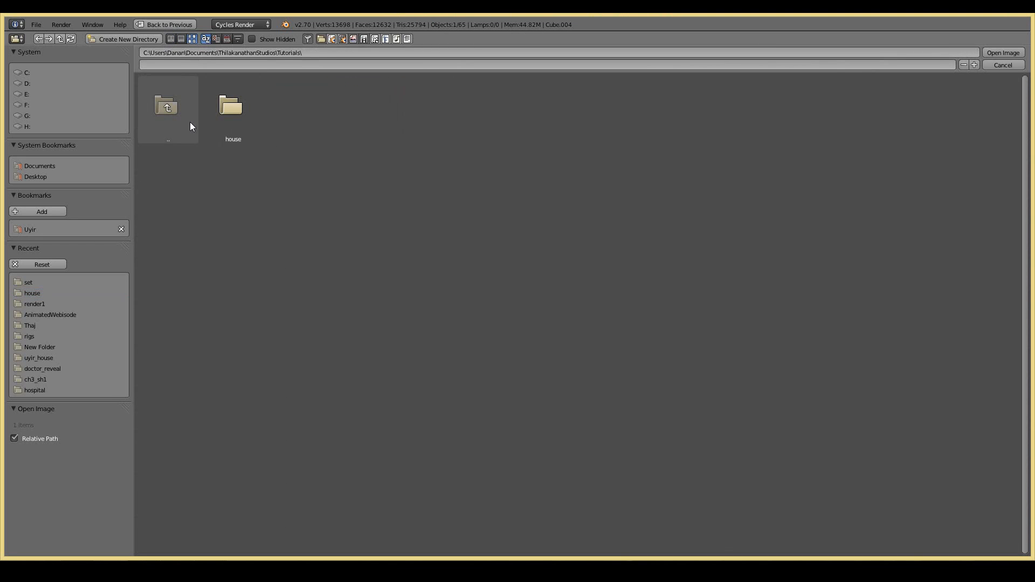
click(190, 125)
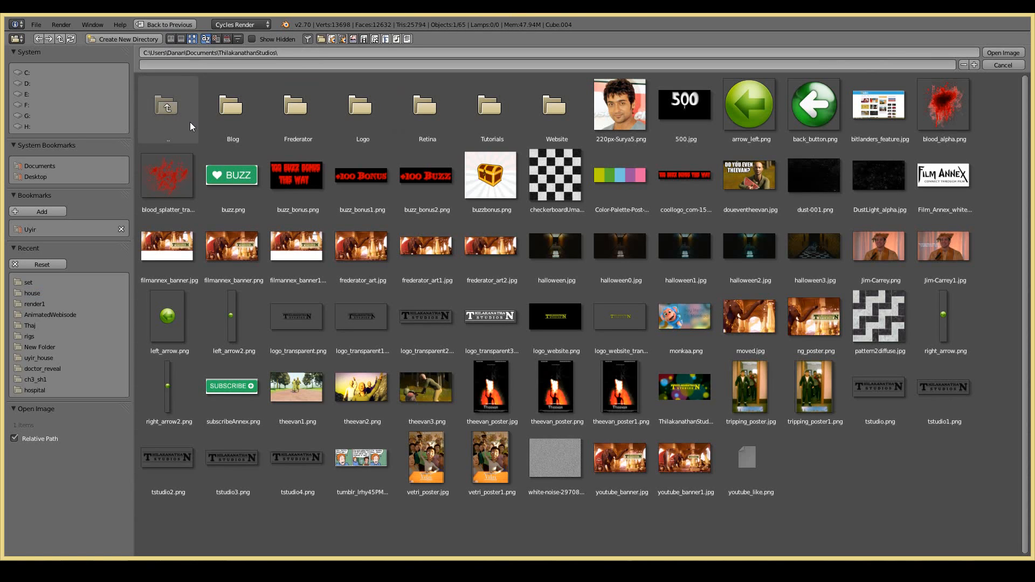
click(190, 121)
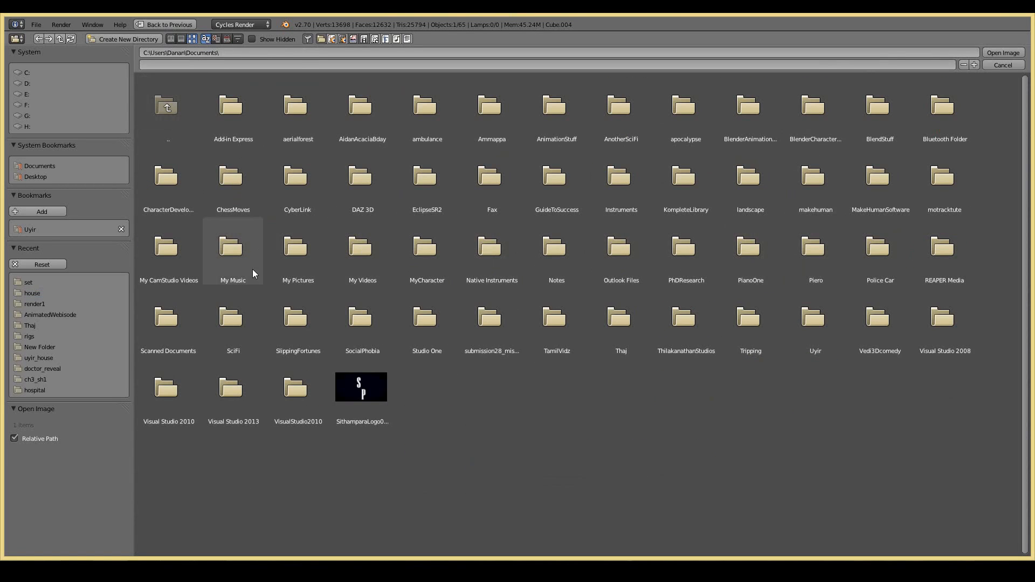
double_click(565, 196)
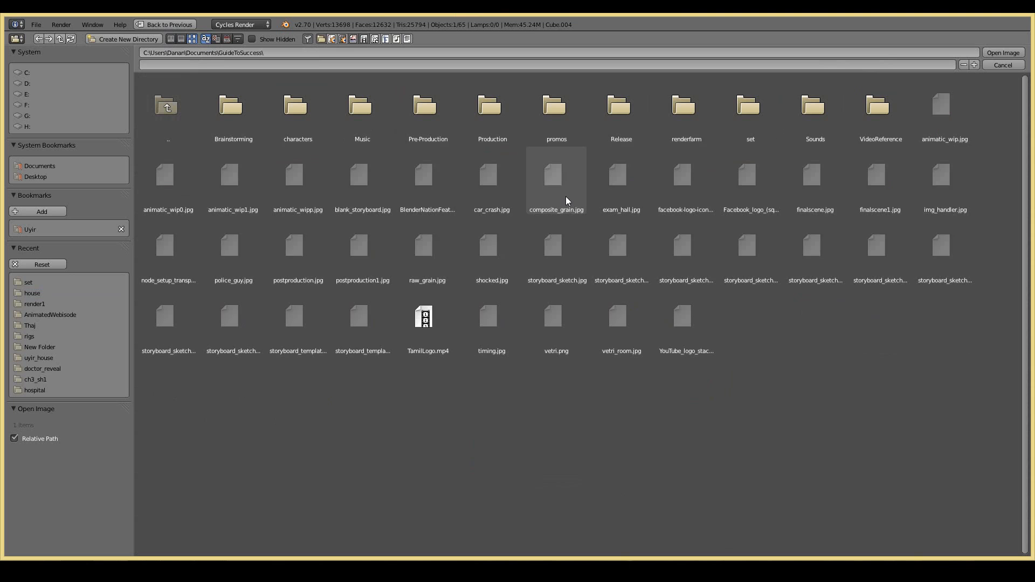
double_click(700, 119)
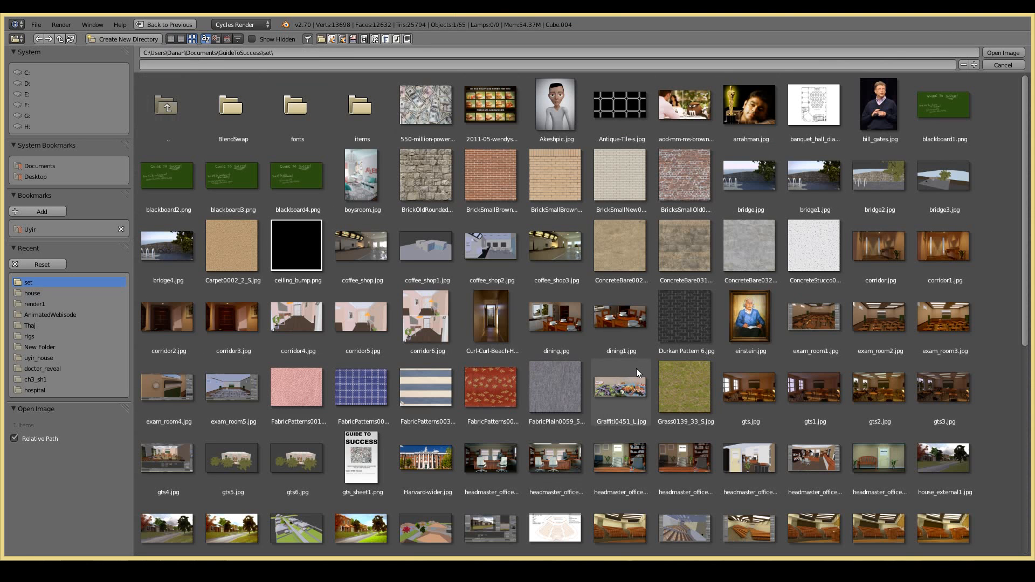
double_click(753, 237)
Step: Unwrap the entire porch floor from the top view, scale up its UVs and leave edit mode
key(Tab)
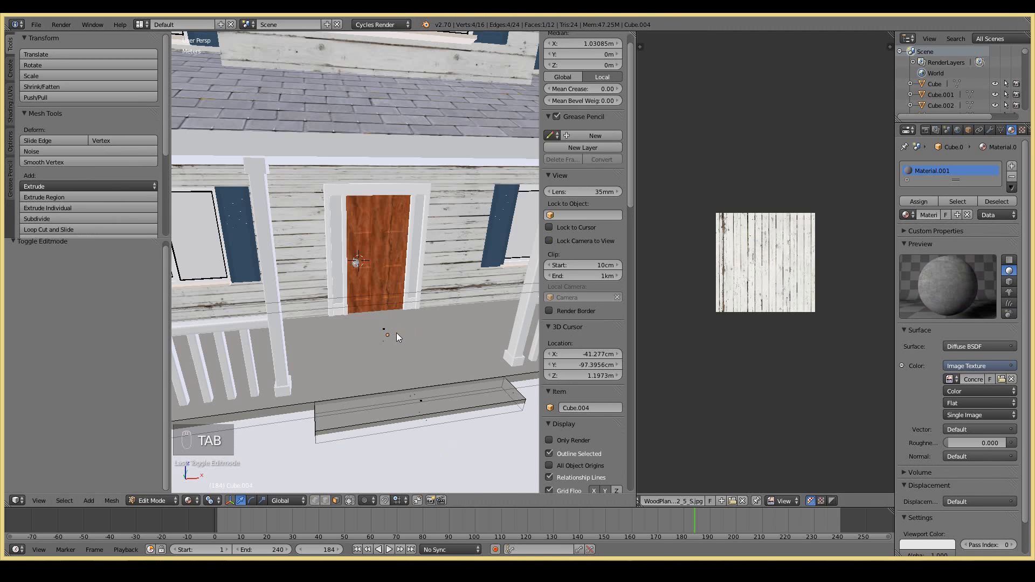
key(KP_7)
key(a)
key(a)
key(a)
middle_drag(399, 337, 405, 211)
key(s)
click(814, 324)
key(Tab)
Step: Reopen the porch floor in edit mode
middle_drag(458, 313, 429, 270)
scroll(442, 274, down, 2)
key(KP_1)
key(Tab)
scroll(429, 270, down, 2)
key(a)
key(b)
drag(216, 284, 250, 296)
middle_drag(265, 294, 373, 347)
scroll(374, 348, up, 3)
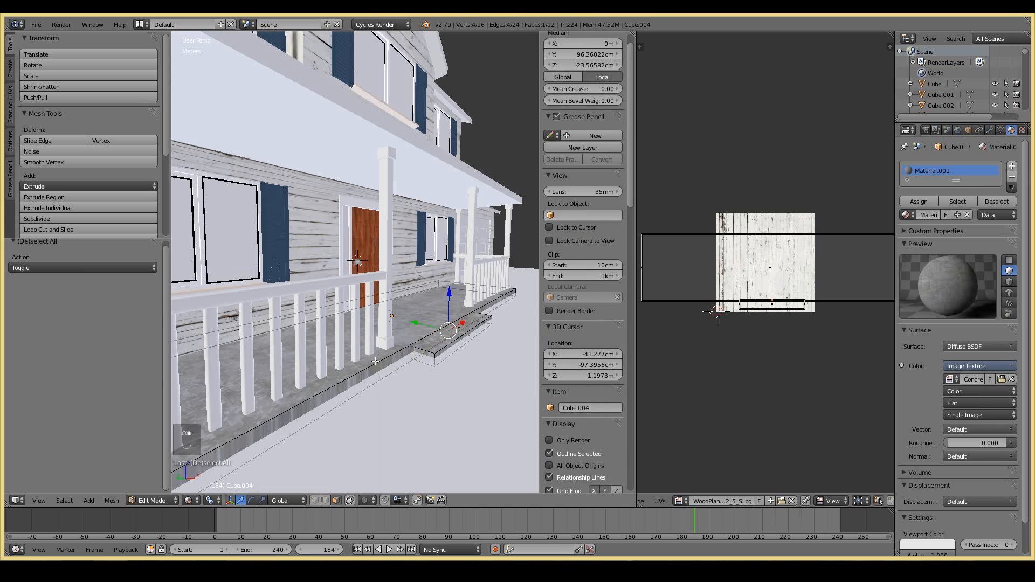
middle_drag(378, 368, 280, 400)
right_click(397, 355)
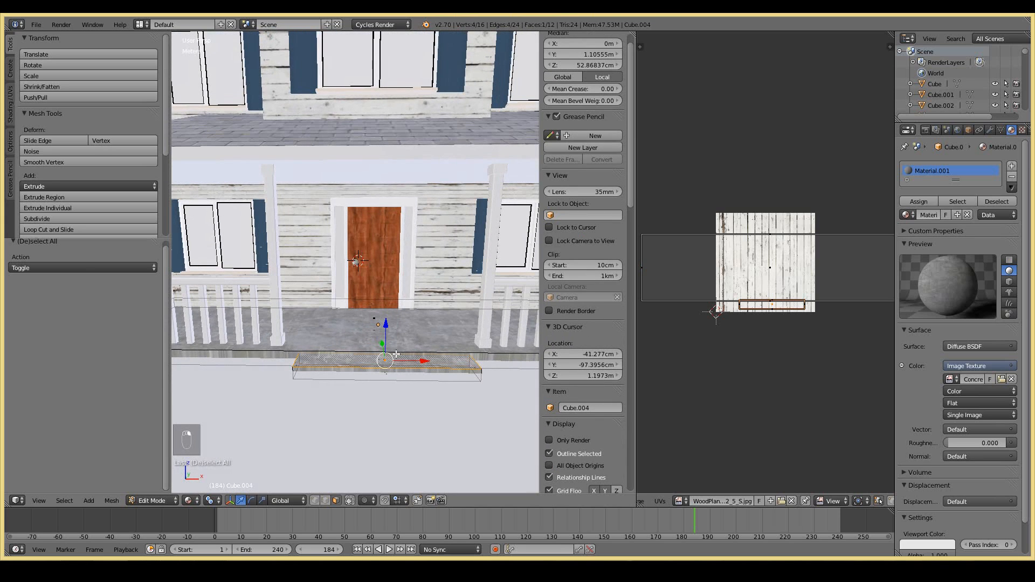
key(a)
Step: Select the front-facing faces of the porch floor and step, project their UVs from the front view and scale them by about 3.2
middle_drag(410, 354, 325, 372)
key(z)
right_click(321, 430)
right_click(307, 427)
shift+right_click(324, 428)
shift+right_click(325, 372)
key(KP_1)
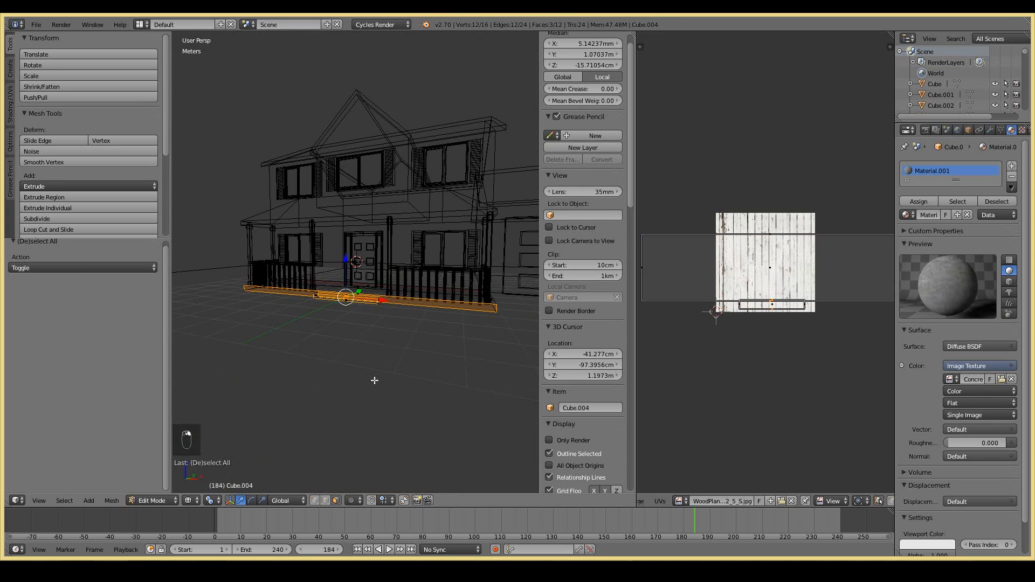
key(u)
key(u)
click(374, 379)
key(s)
click(432, 341)
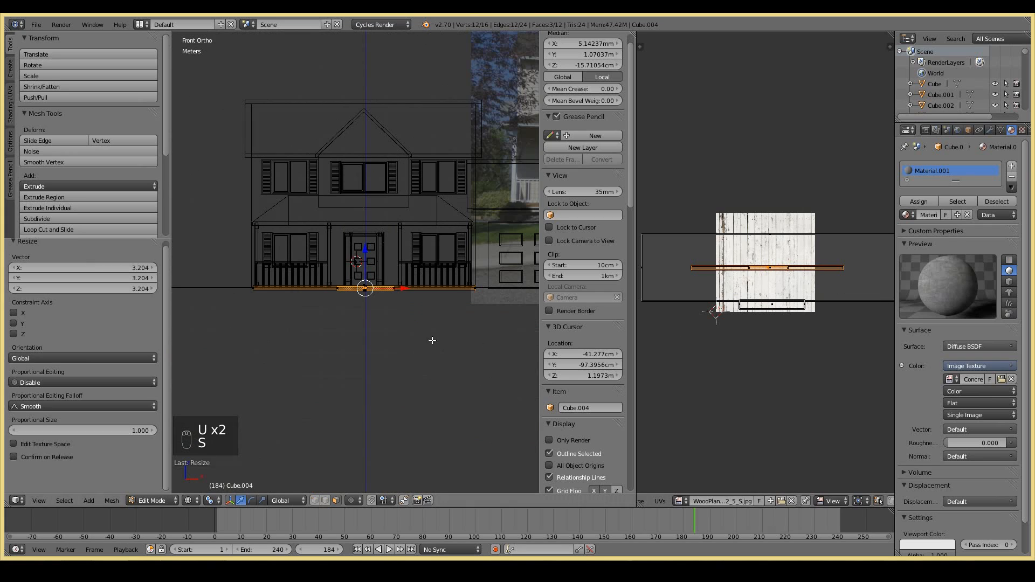
Step: Return the viewport to textured shading and leave edit mode on the porch floor
click(199, 501)
click(202, 456)
key(Tab)
Step: Project the UVs of the porch floor's end face from the side view, scale them up and leave edit mode
mouse_move(444, 297)
middle_down()
mouse_move(404, 323)
mouse_move(283, 302)
middle_up()
key(Tab)
right_click(407, 402)
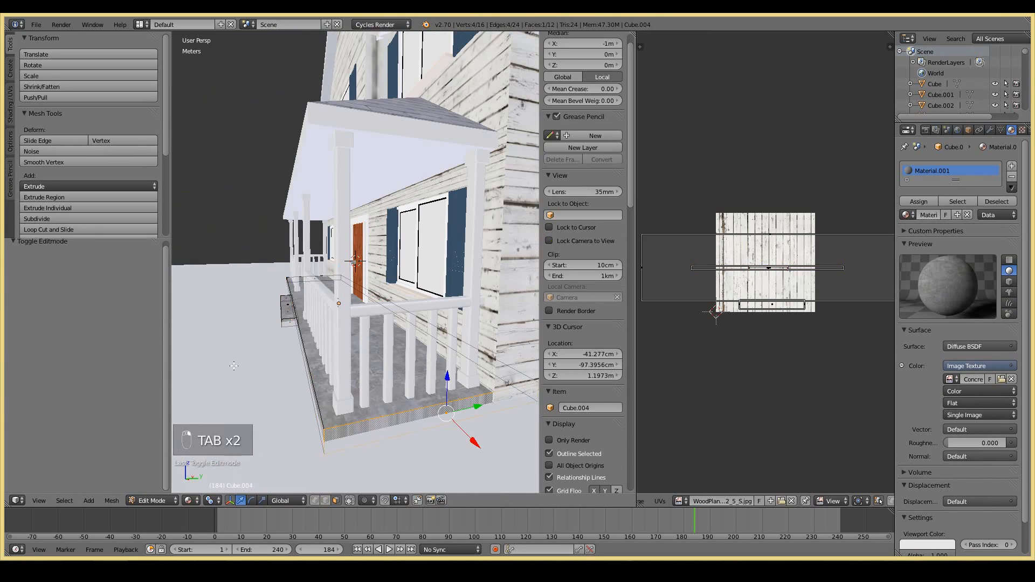
middle_drag(396, 386, 473, 358)
key(KP_3)
key(u)
key(u)
click(463, 354)
key(s)
click(692, 334)
key(Tab)
Step: Examine the textured house from several angles and beside the front reference photo
middle_drag(293, 301, 456, 308)
scroll(365, 321, down, 4)
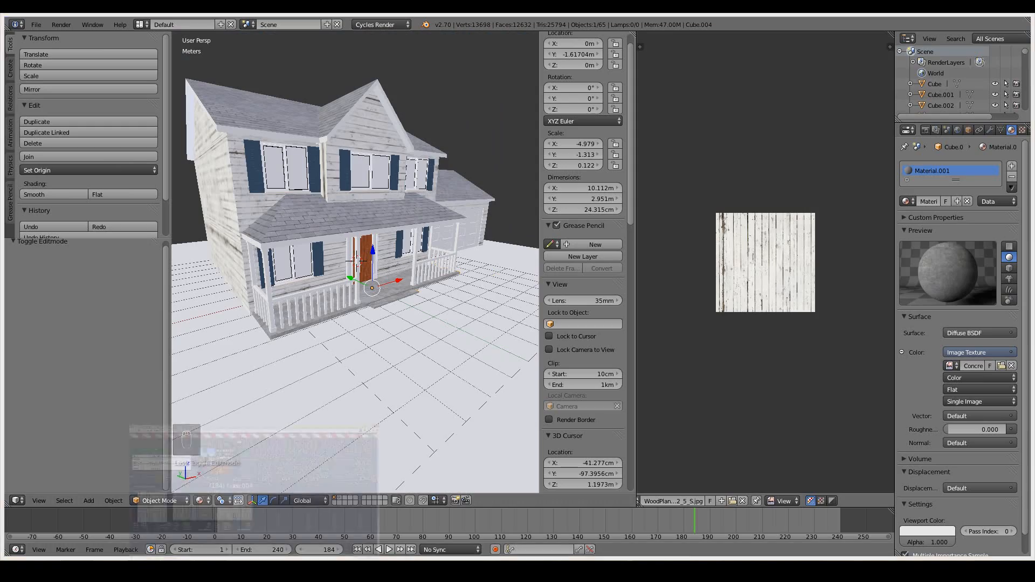
key(KP_1)
scroll(445, 265, down, 3)
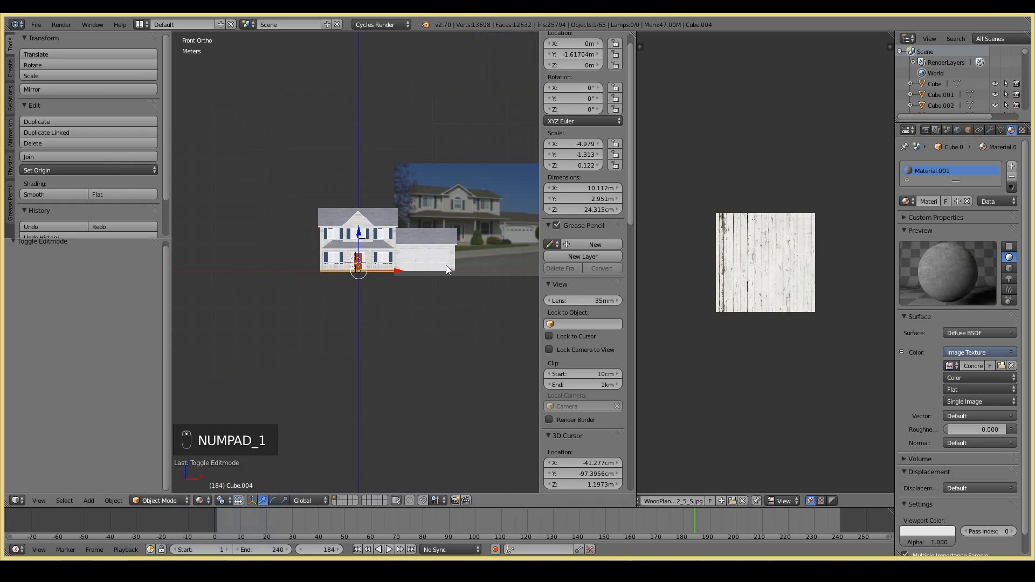
scroll(445, 266, up, 3)
mouse_move(446, 211)
middle_down()
mouse_move(386, 251)
mouse_move(329, 234)
mouse_move(471, 237)
mouse_move(374, 215)
mouse_move(446, 218)
middle_up()
scroll(410, 215, up, 2)
scroll(447, 218, down, 2)
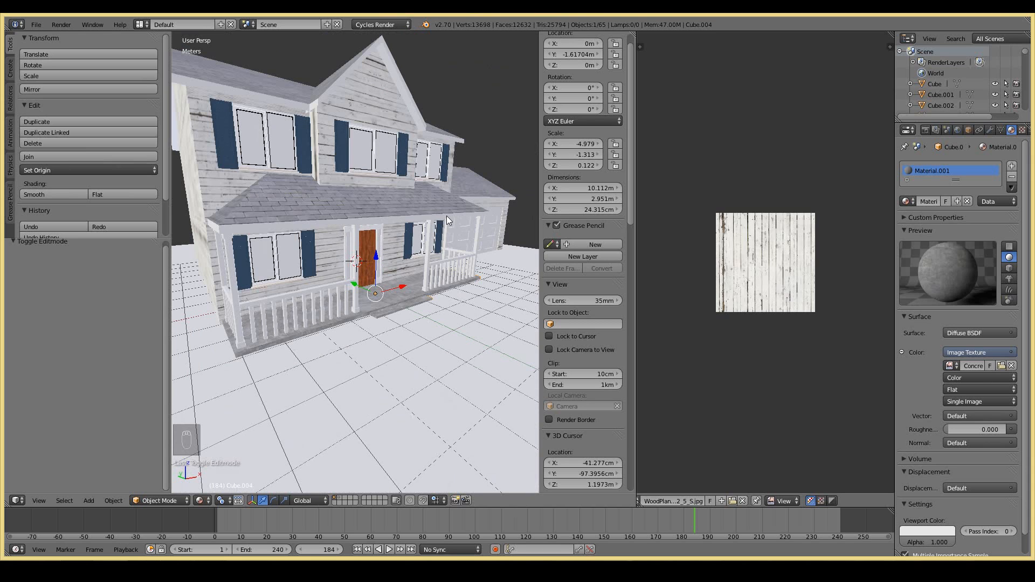
middle_drag(446, 216, 401, 208)
scroll(401, 208, down, 6)
Step: Select the ground plane, create a new material for it and set its diffuse colour to an Image Texture
right_click(287, 375)
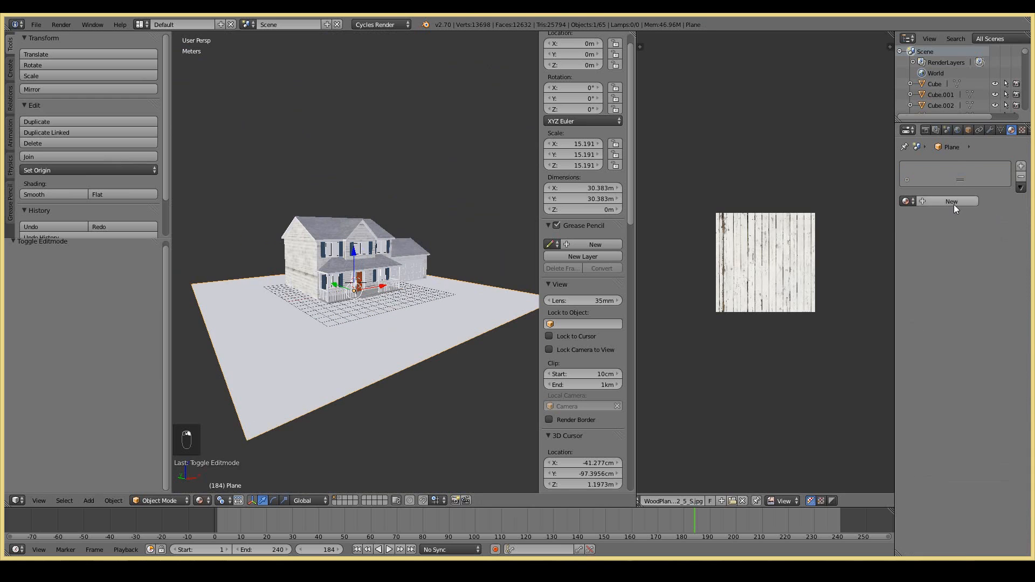
click(951, 202)
click(980, 352)
click(803, 282)
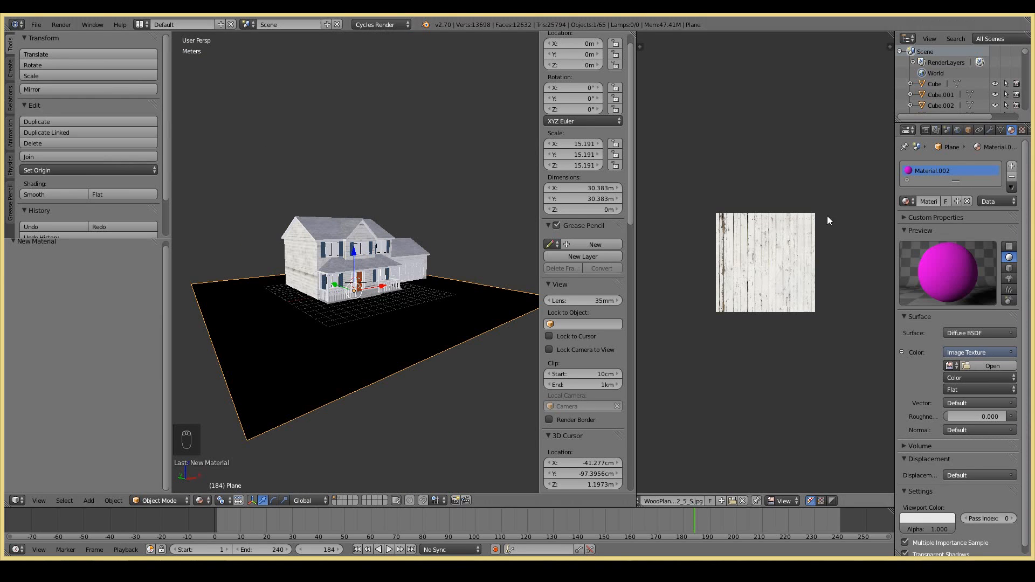
Step: Load Grass0139_33_S.jpg from the GuideToSuccess set folder as the ground's texture, browsing with thumbnails
click(991, 366)
click(191, 38)
double_click(178, 122)
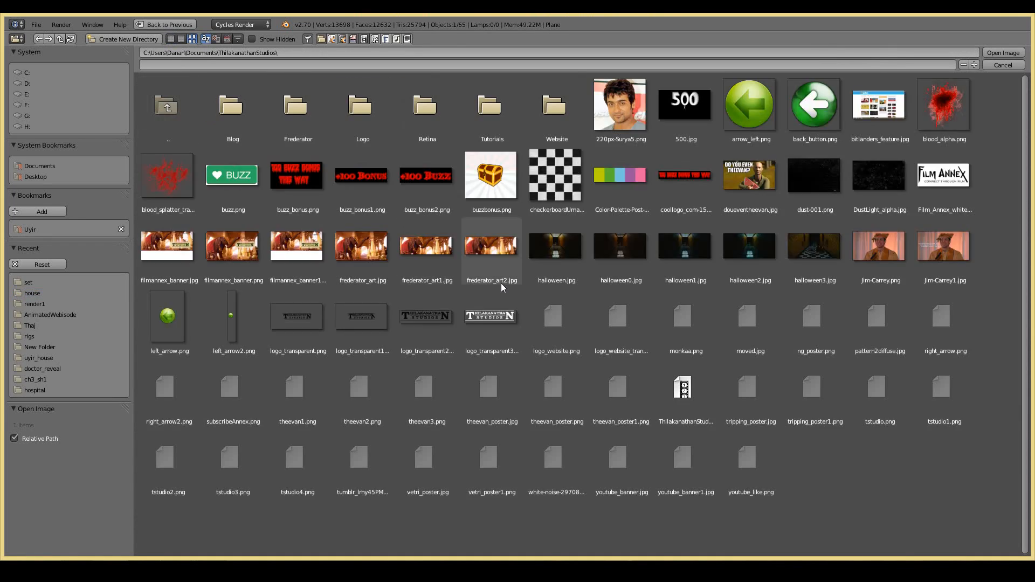
click(183, 117)
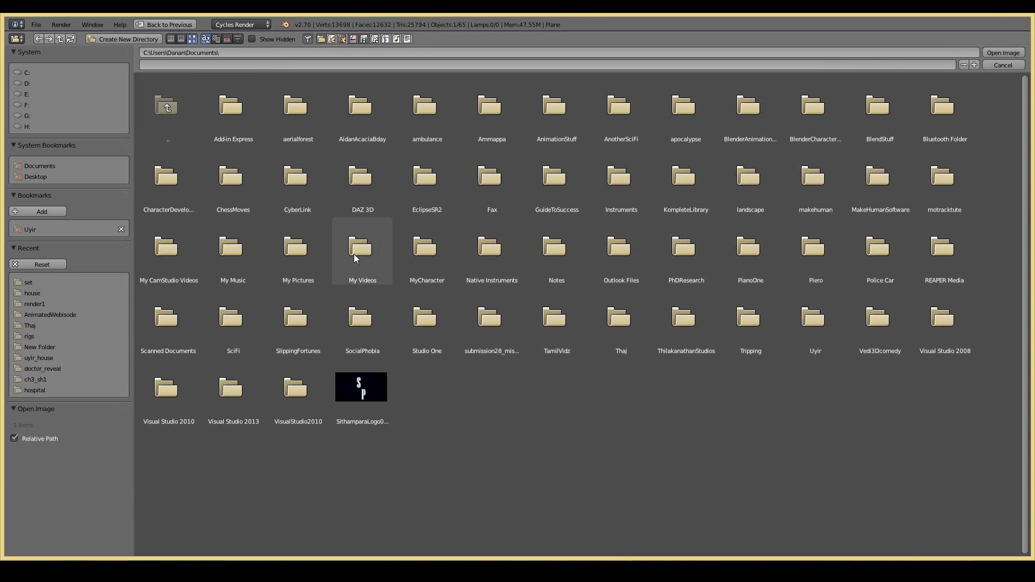
click(548, 194)
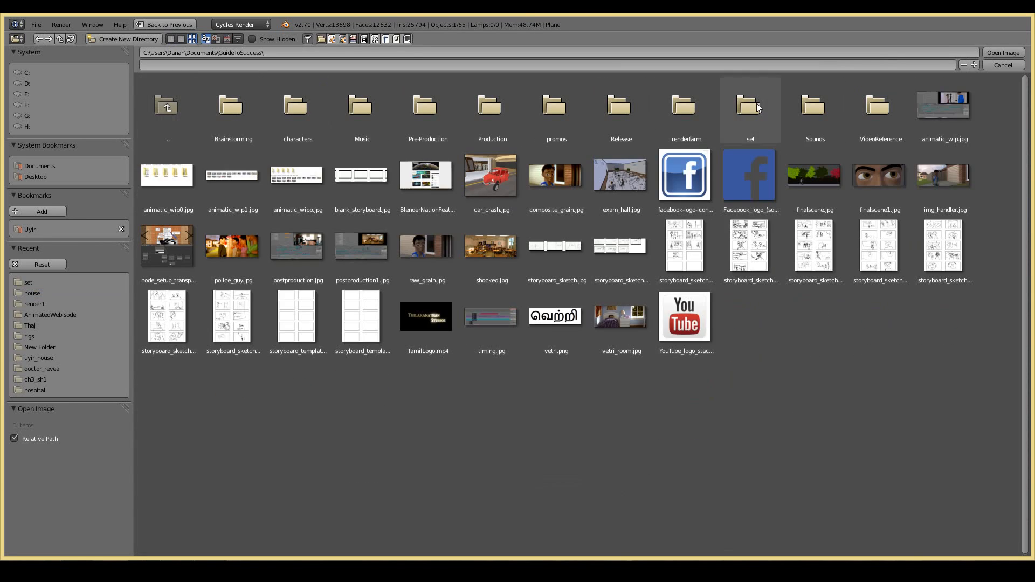
click(756, 106)
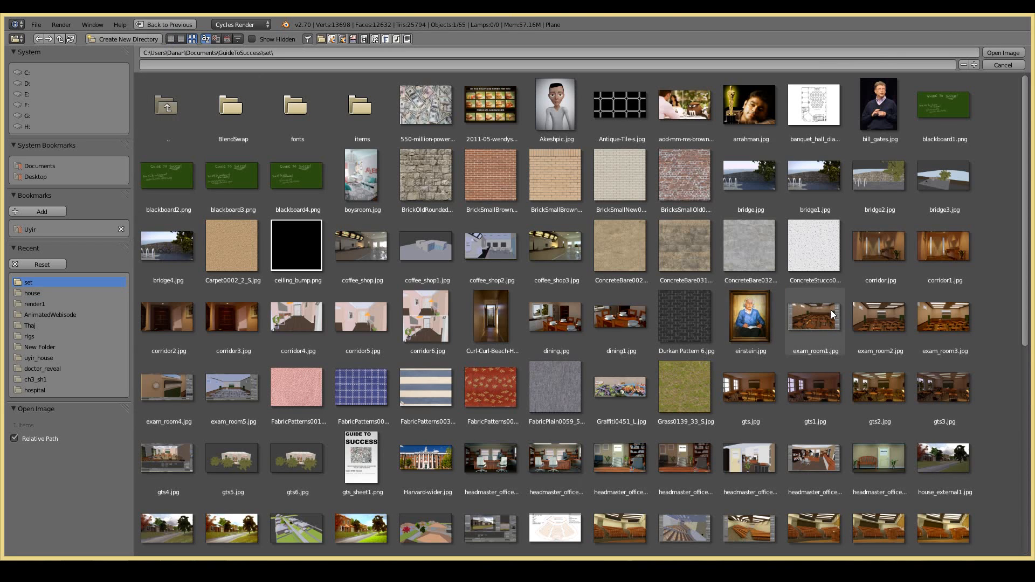
click(684, 387)
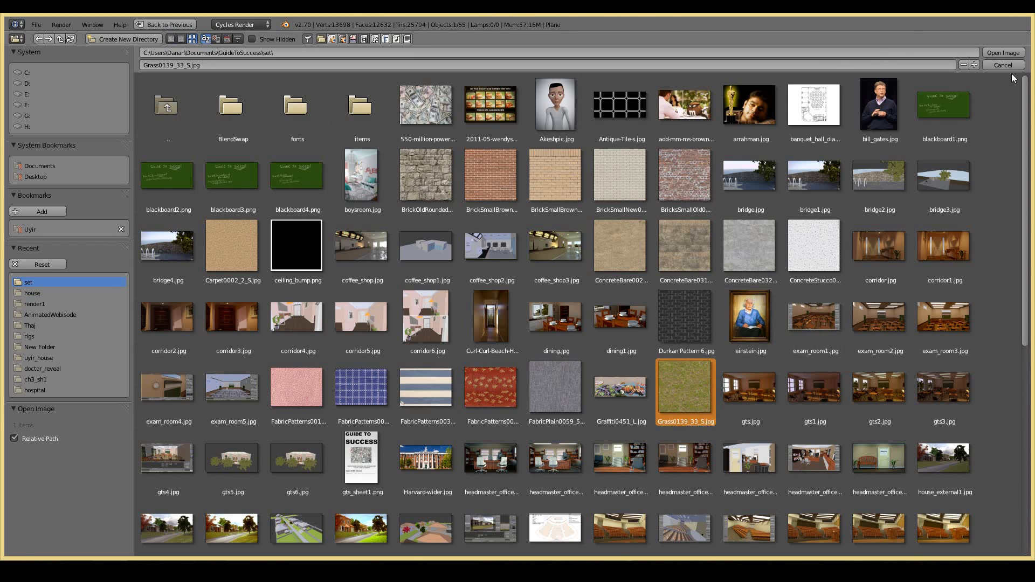
click(1003, 52)
Step: Project the ground plane's UVs from the top view and scale them up
key(Tab)
key(KP_7)
key(u)
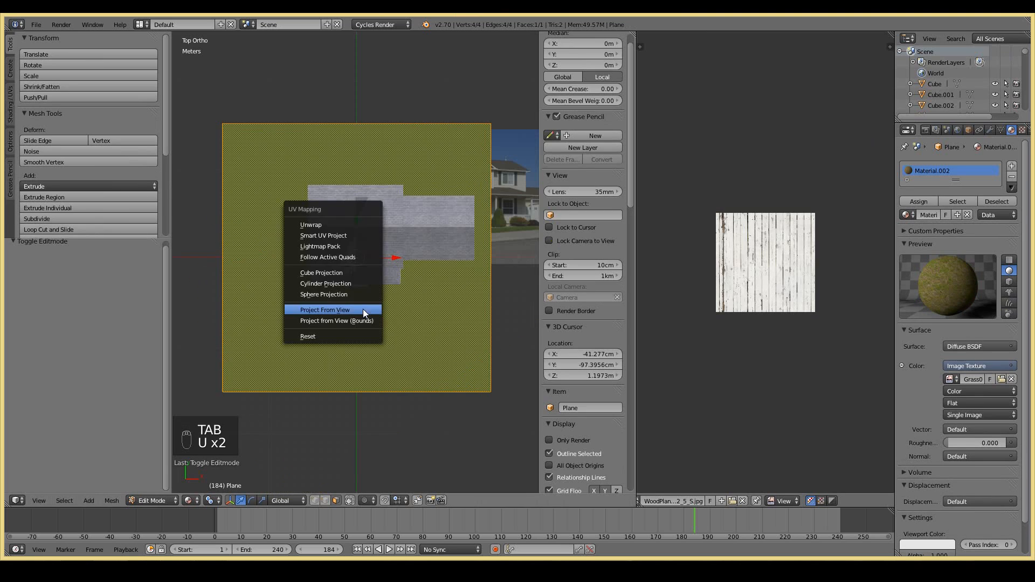
click(364, 309)
key(s)
right_click(838, 376)
key(s)
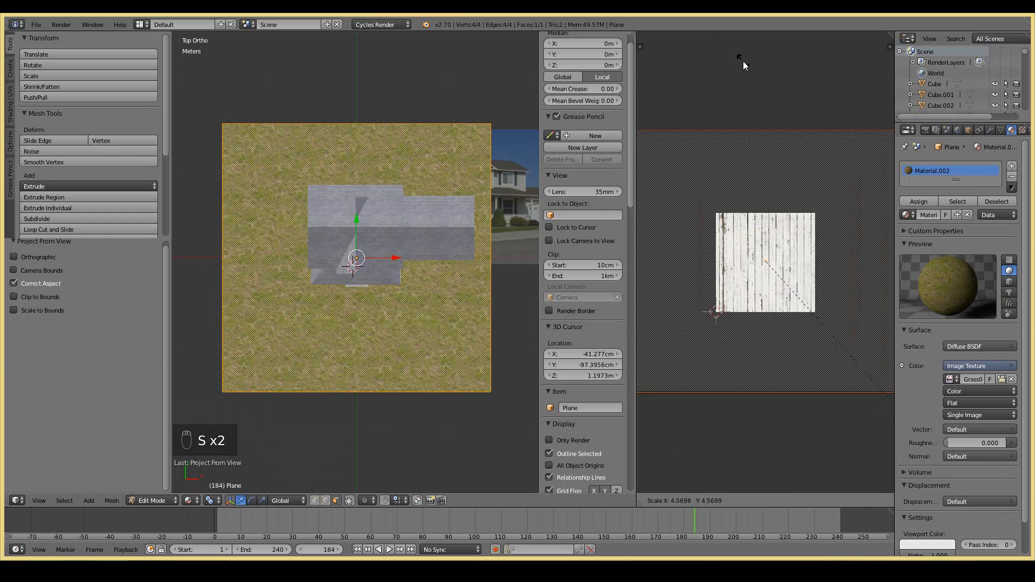
click(742, 63)
key(KP_0)
middle_drag(433, 212, 378, 251)
scroll(377, 251, up, 5)
Step: Rescale the ground's UVs to adjust the grass density around the house and leave edit mode
key(s)
click(542, 464)
middle_drag(443, 359, 414, 358)
key(KP_Decimal)
key(s)
key(Tab)
scroll(415, 277, down, 3)
mouse_move(415, 277)
middle_down()
mouse_move(422, 310)
mouse_move(395, 268)
mouse_move(421, 269)
mouse_move(286, 260)
mouse_move(405, 263)
middle_up()
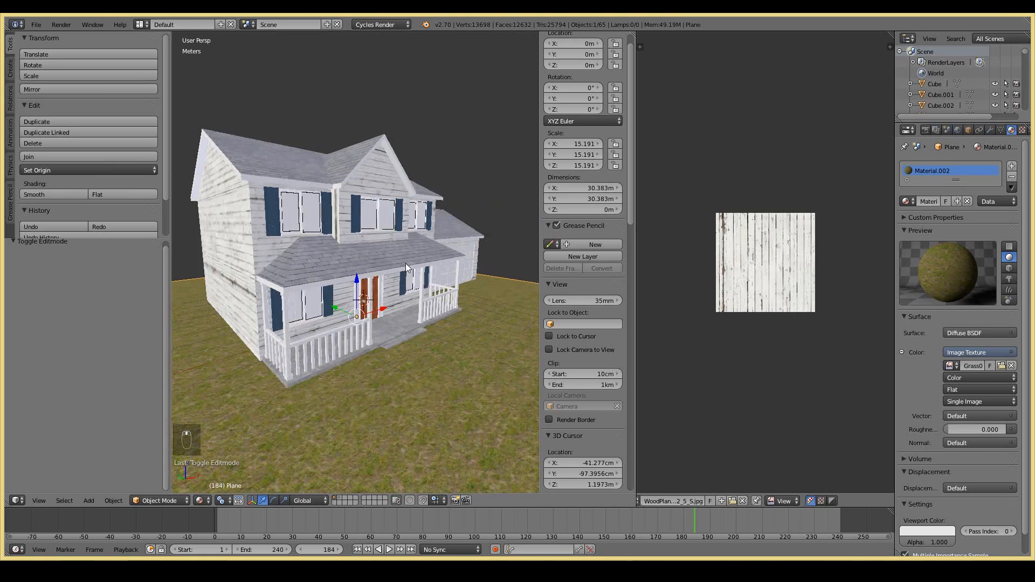
scroll(405, 263, up, 1)
Step: Add a Sun lamp high above the ground in front of the house
click(36, 24)
scroll(341, 163, down, 3)
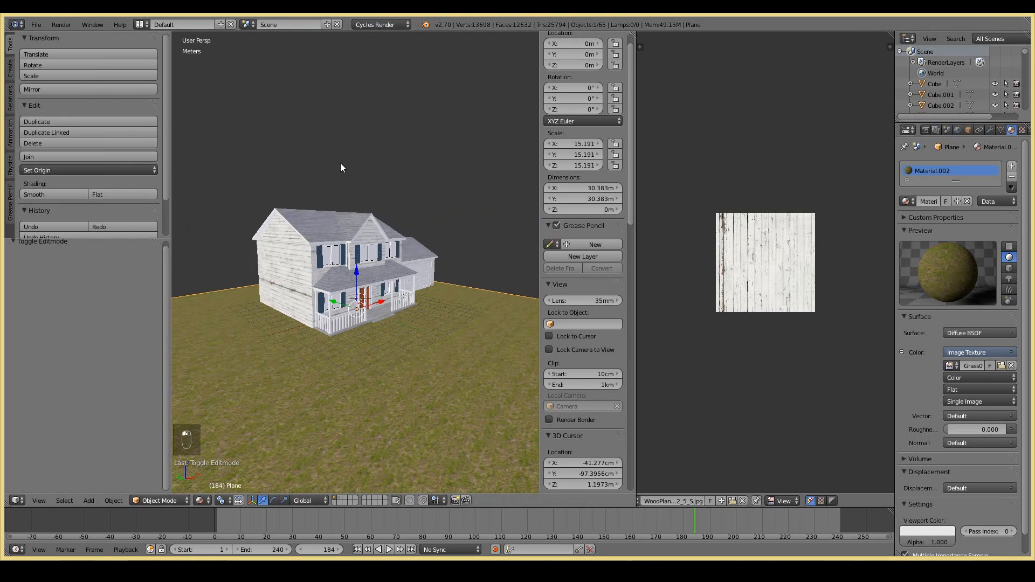
key(KP_1)
middle_drag(341, 163, 250, 184)
key(shift+a)
mouse_move(213, 293)
click(253, 298)
Step: Rotate the sun to shine down on the house front, at about 38.9° X, -5.1° Y and -2.7° Z
key(r)
click(414, 219)
middle_drag(414, 218, 484, 275)
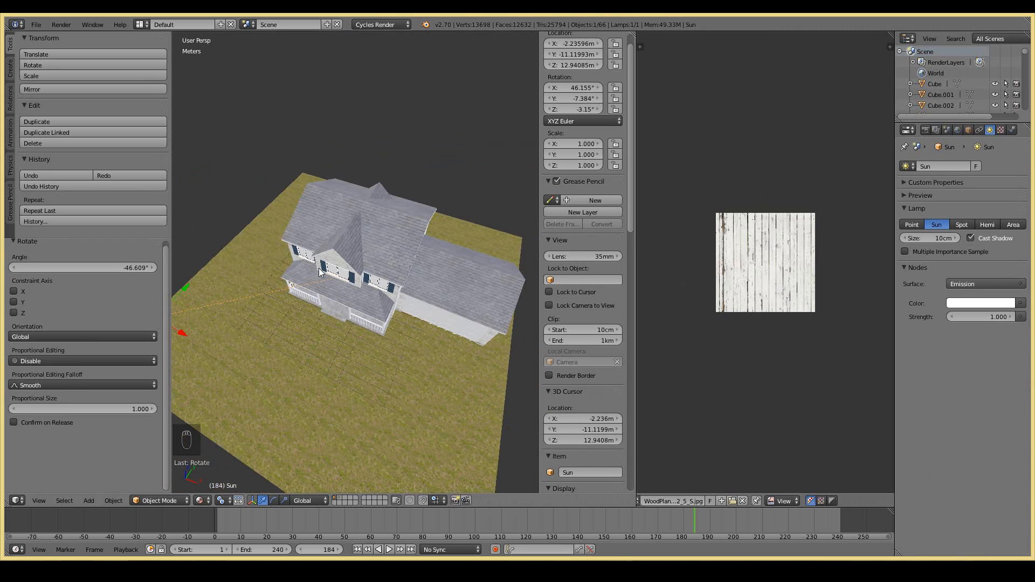
key(KP_1)
key(r)
click(362, 293)
key(r)
click(333, 305)
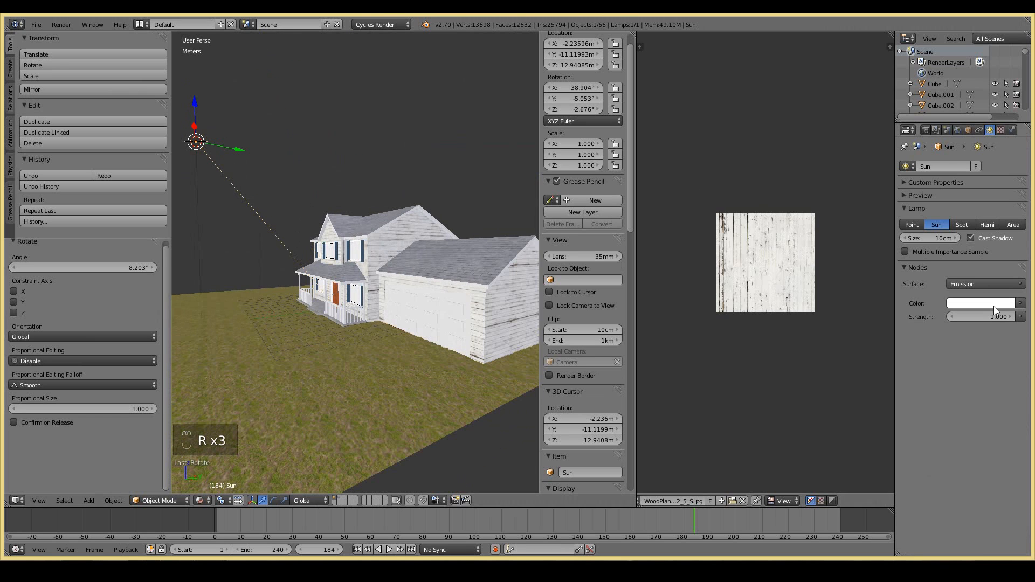
Step: Give the sun a pale cream colour, Multiple Importance Sample, a size of 1 cm and a strength of 8
click(994, 305)
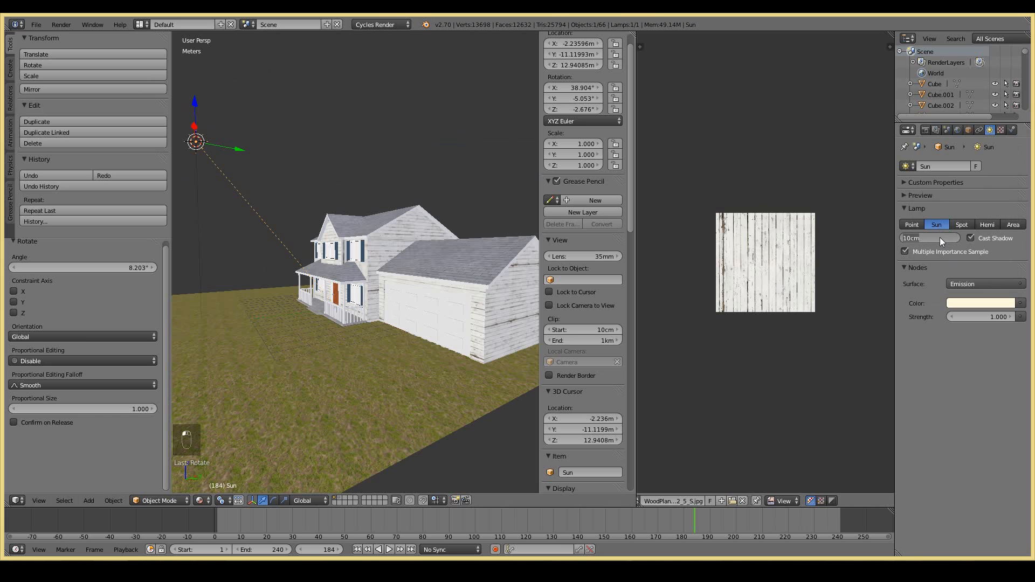
text(.01)
key(Return)
click(977, 316)
text(8)
key(Return)
middle_drag(384, 292, 362, 317)
Step: Switch the viewport to Rendered shading and set the world background colour to a Sky Texture
click(199, 501)
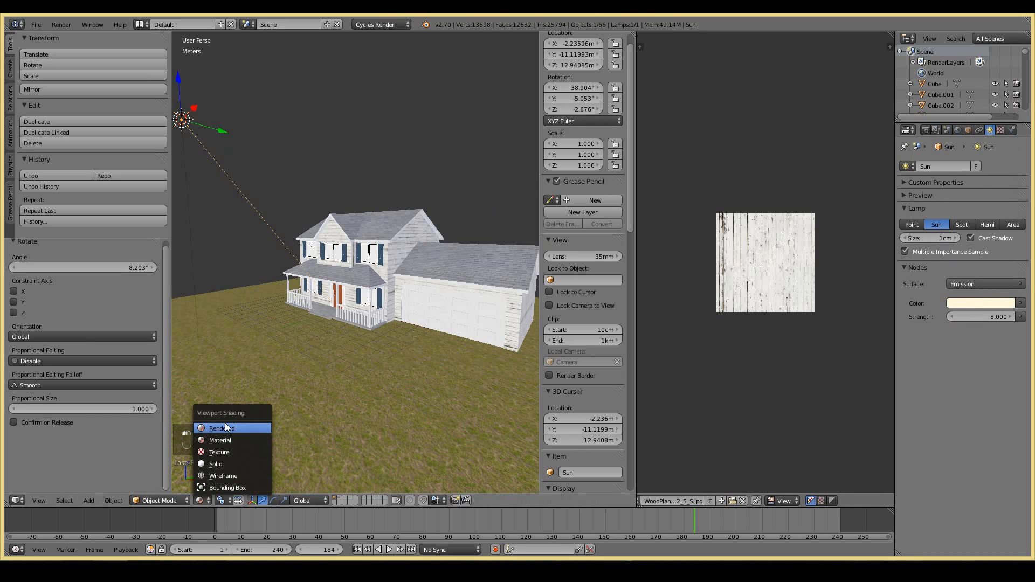
click(225, 428)
middle_drag(225, 423, 300, 370)
click(958, 131)
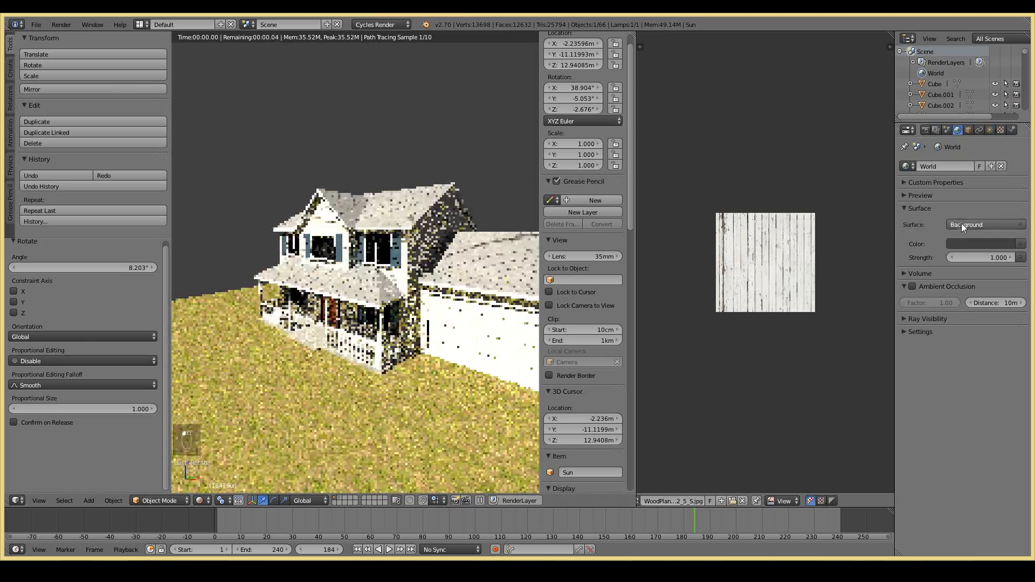
click(1017, 243)
click(774, 127)
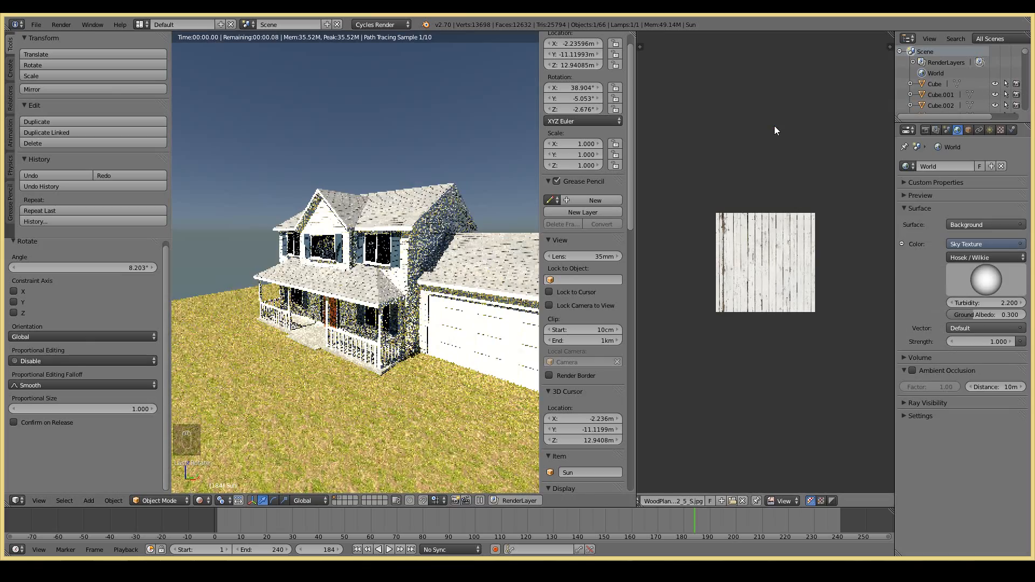
Step: Set the sky's turbidity to 2 and the world background strength to 3.2
key(KP_0)
click(969, 302)
text(2.2)
key(Return)
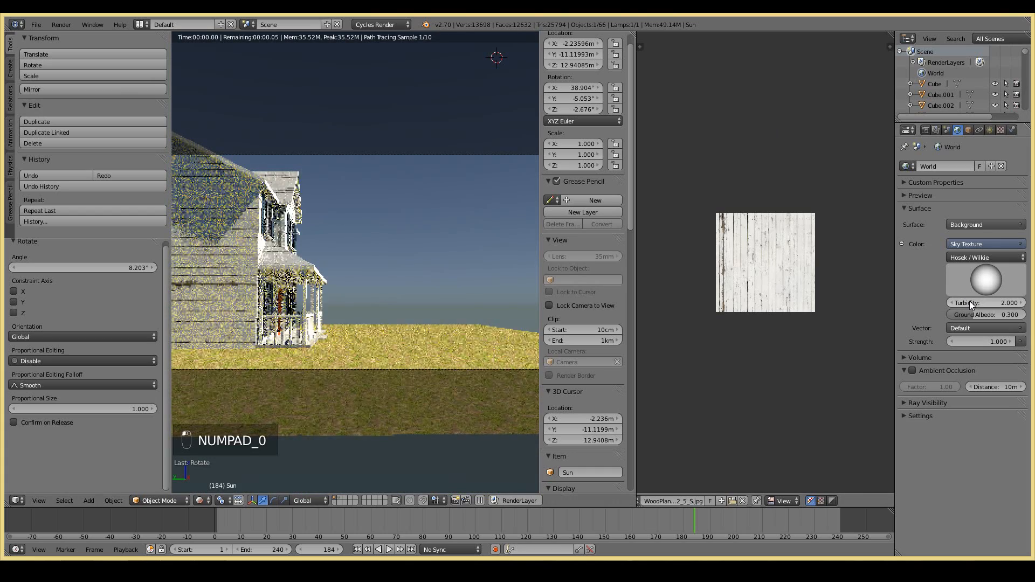
drag(975, 341, 989, 341)
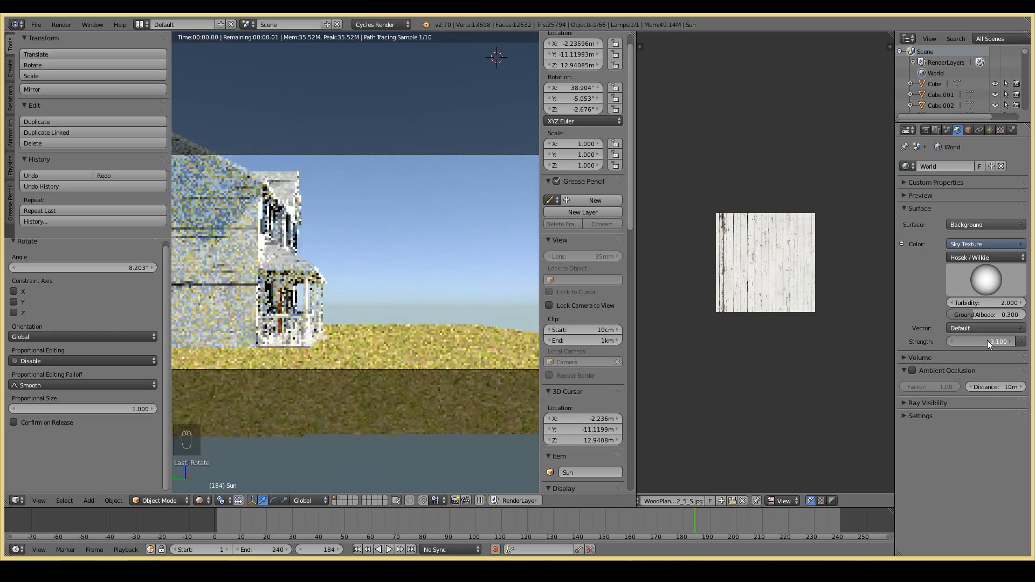
middle_drag(421, 338, 333, 319)
scroll(299, 315, up, 4)
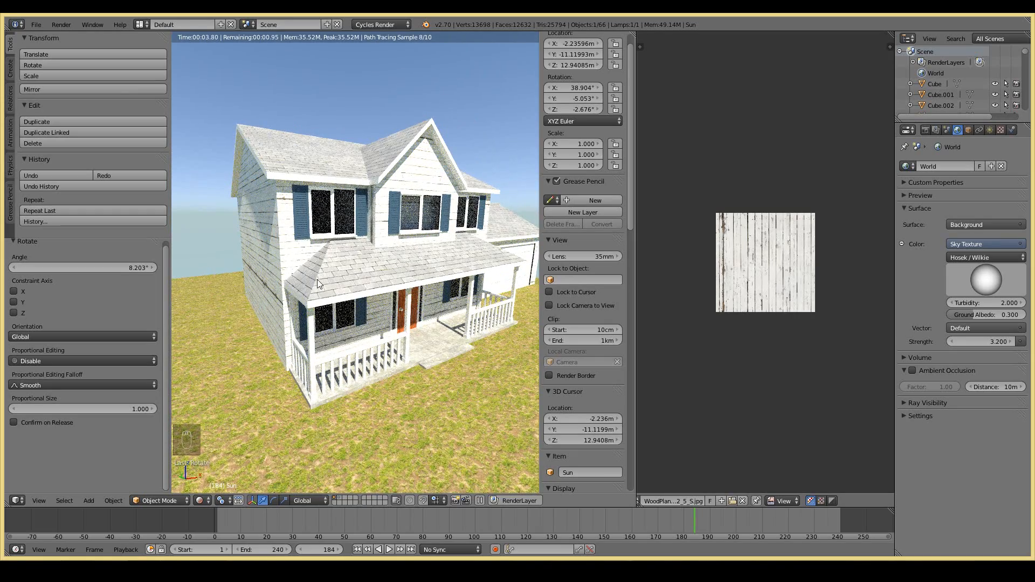
middle_drag(459, 359, 470, 318)
Step: Select the porch's front corner pole, show its poles material in the Node Editor and move the Material Output node aside
right_click(303, 402)
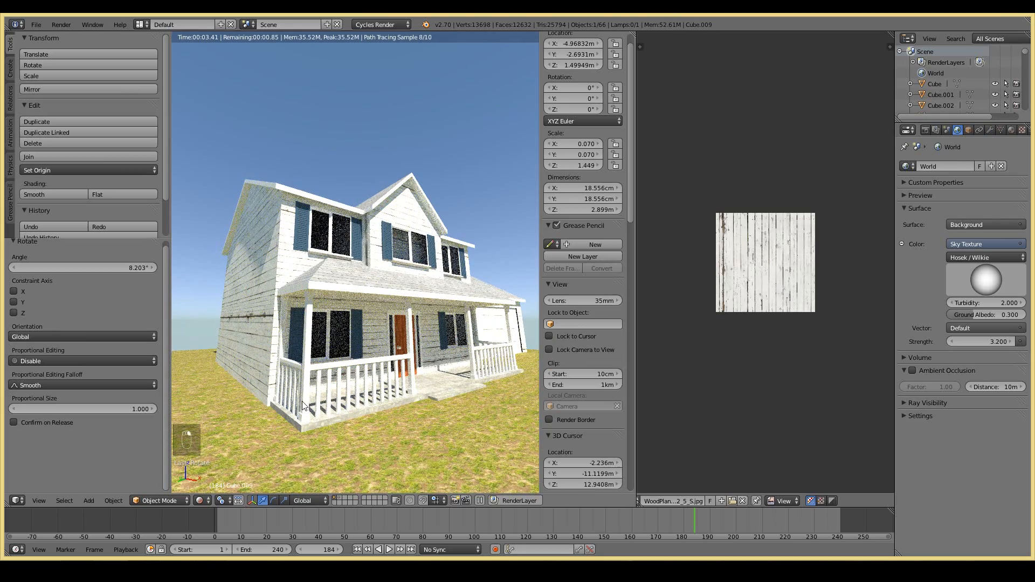
scroll(666, 498, up, 2)
scroll(666, 488, up, 6)
scroll(695, 432, down, 5)
scroll(685, 499, up, 2)
click(648, 500)
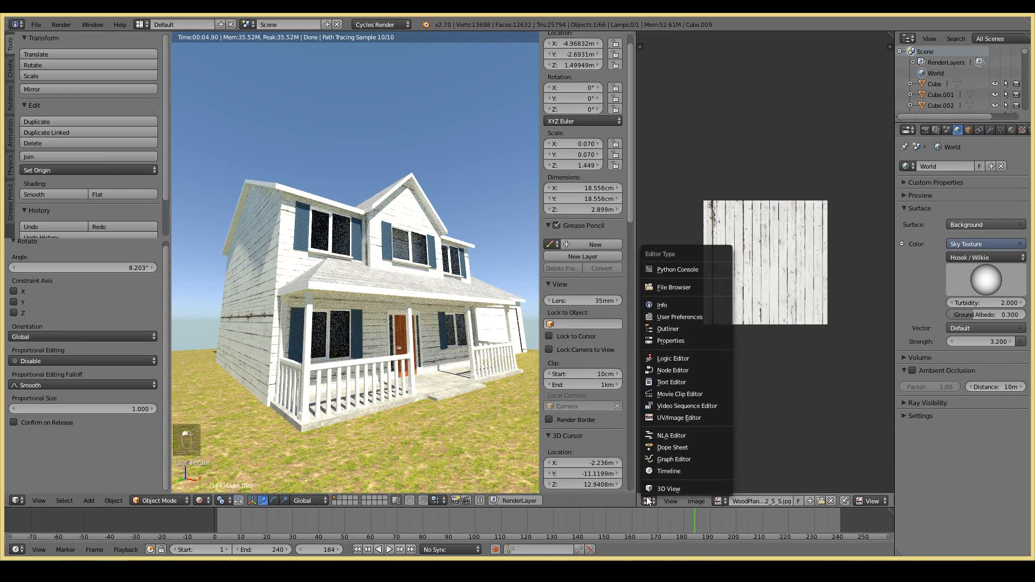
click(671, 372)
key(Home)
drag(765, 245, 791, 246)
Step: Insert a Mix Shader before the poles material's output and connect a new Glossy BSDF to its second shader input
key(shift+a)
mouse_move(701, 346)
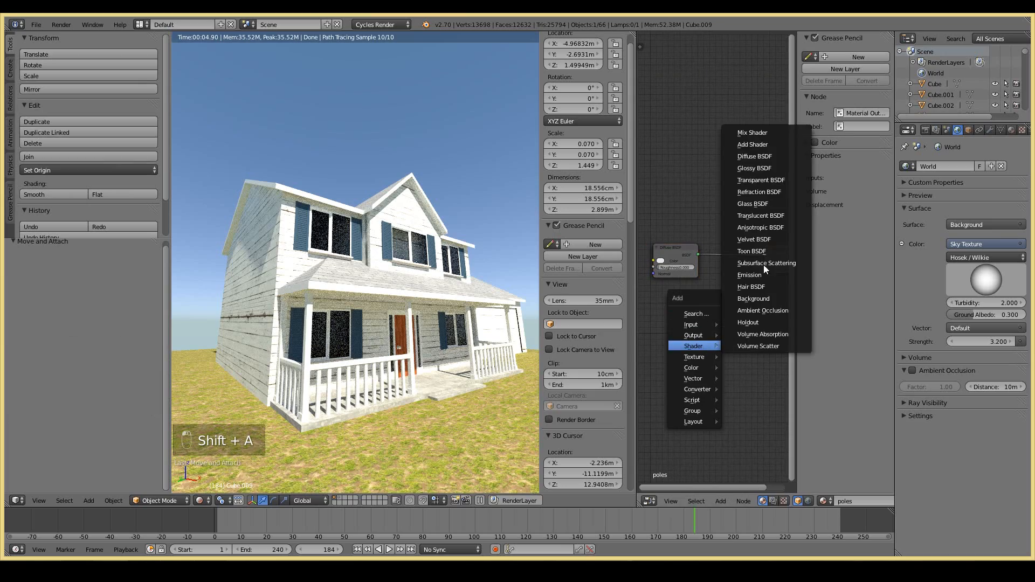
click(753, 133)
click(729, 275)
key(shift+a)
click(754, 168)
click(651, 290)
drag(696, 300, 715, 281)
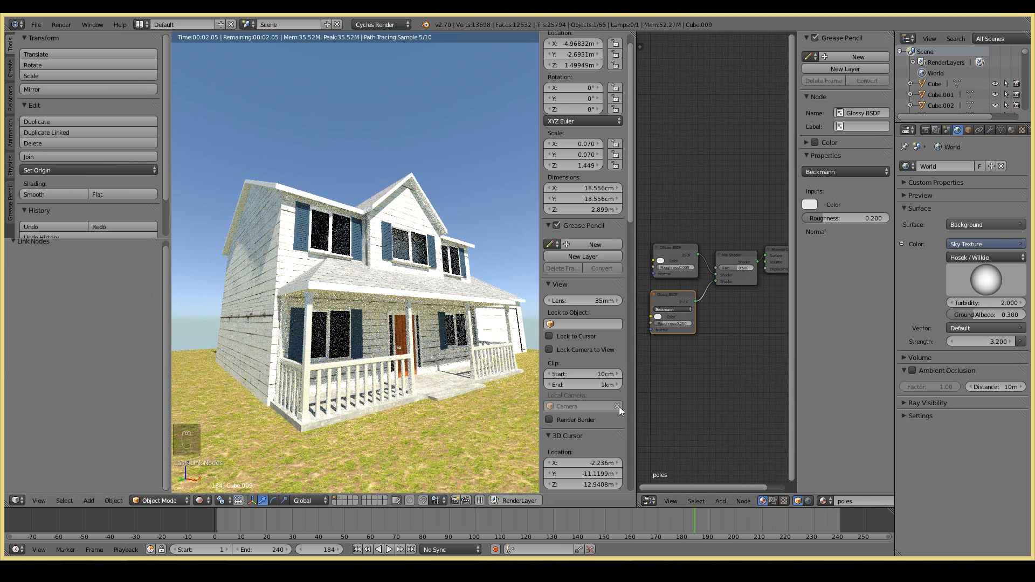
Step: Set the poles material's diffuse-glossy mix factor to 0.3
click(935, 194)
click(1012, 130)
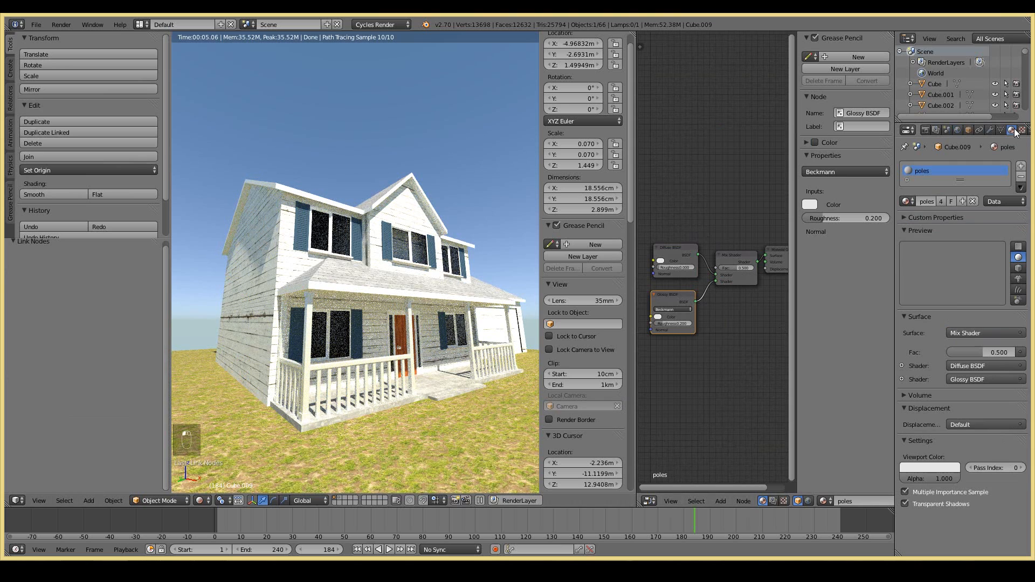
key(Return)
drag(733, 268, 726, 267)
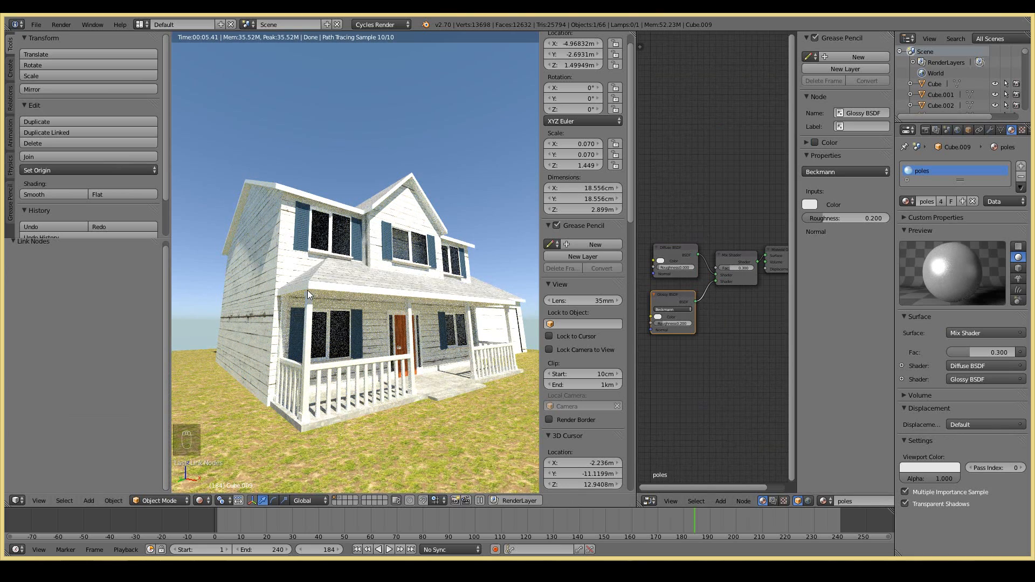
Step: Take the viewport out of Rendered shading and open the porch roof in edit mode
middle_drag(286, 280, 286, 490)
click(199, 500)
click(213, 450)
right_click(331, 263)
key(Tab)
middle_drag(331, 266, 351, 264)
Step: Select only the porch roof faces assigned to the roof material and duplicate them
key(a)
key(a)
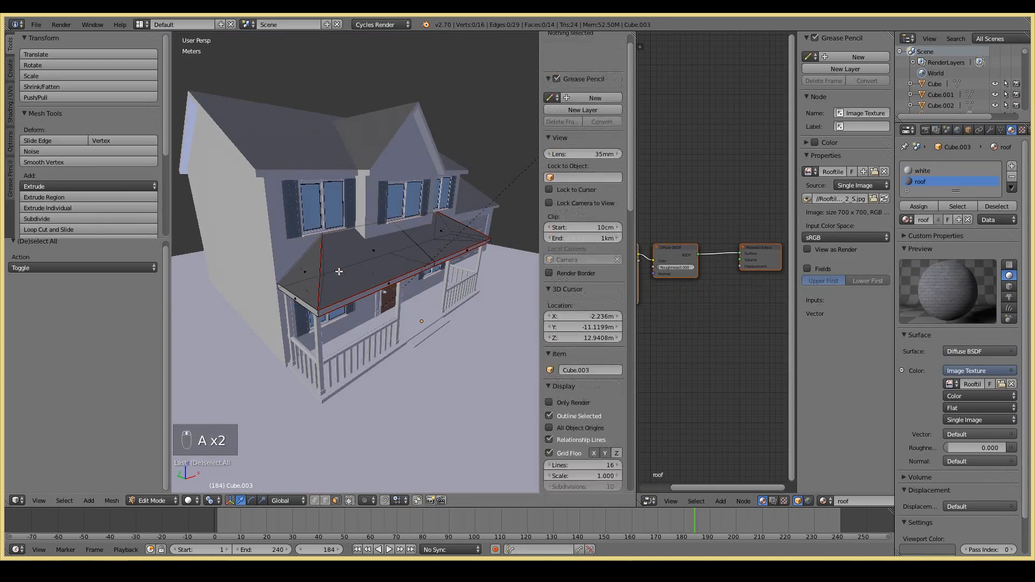
click(952, 208)
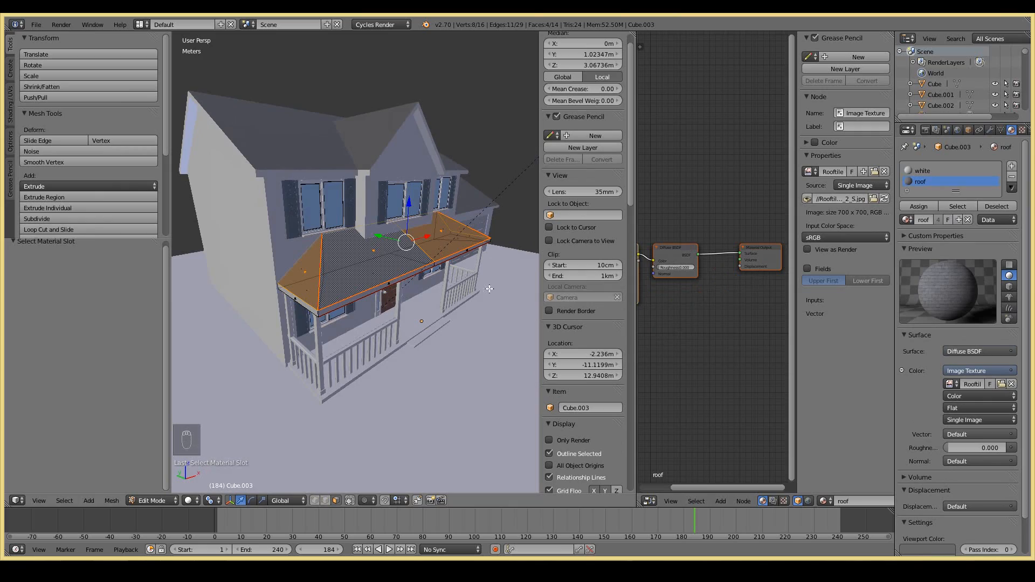
middle_drag(488, 289, 475, 253)
key(shift+d)
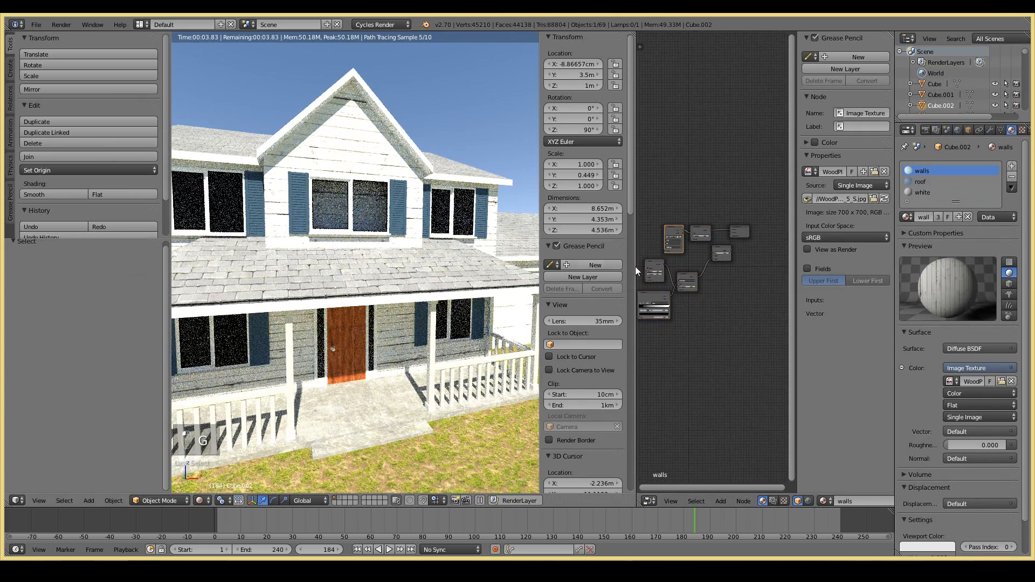
Step: Widen the node editor and connect the walls material's Image Texture color to the ColorRamp's factor and the Bump node's height
drag(637, 267, 600, 267)
middle_drag(692, 320, 721, 312)
scroll(714, 280, up, 8)
key(g)
click(778, 248)
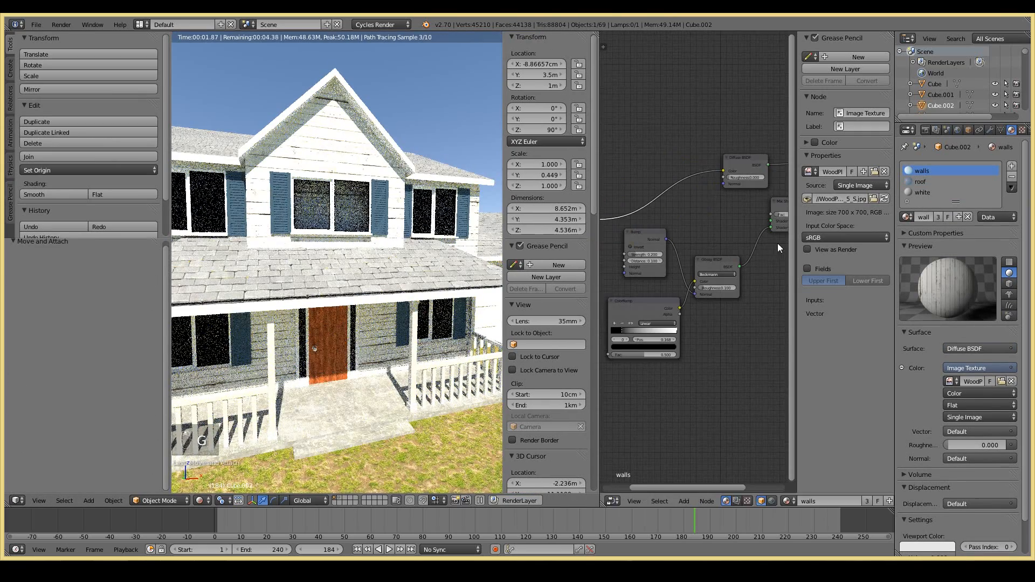
scroll(778, 248, down, 3)
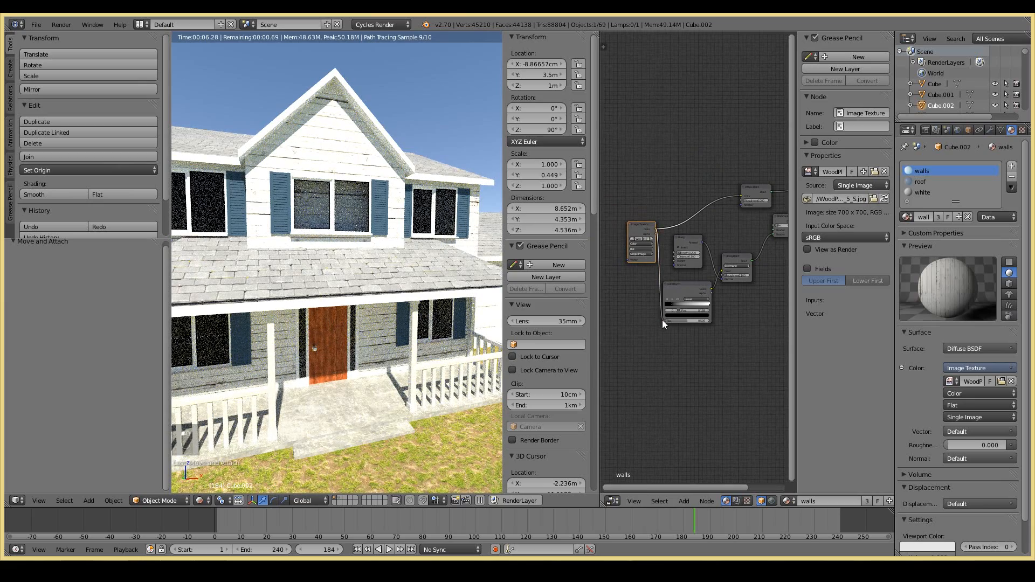
scroll(659, 274, up, 2)
drag(642, 215, 663, 250)
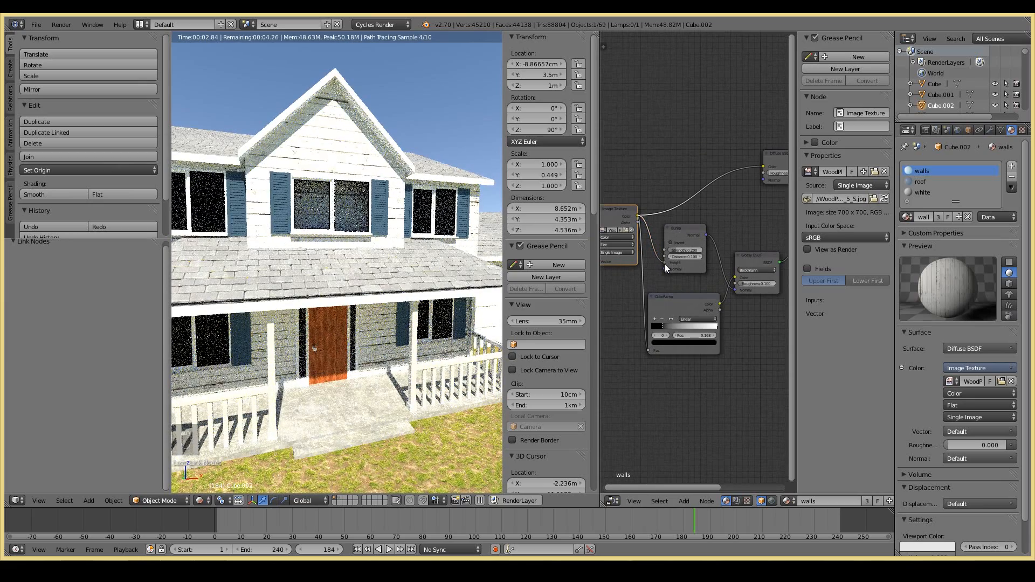
Step: Place the Mix Shader before the walls material's output, with the Diffuse BSDF in its first shader input and the Glossy BSDF in its second
scroll(665, 264, down, 5)
middle_drag(706, 251, 607, 272)
scroll(607, 272, up, 3)
drag(725, 194, 774, 216)
drag(704, 233, 742, 220)
middle_drag(690, 296, 709, 282)
drag(648, 181, 615, 187)
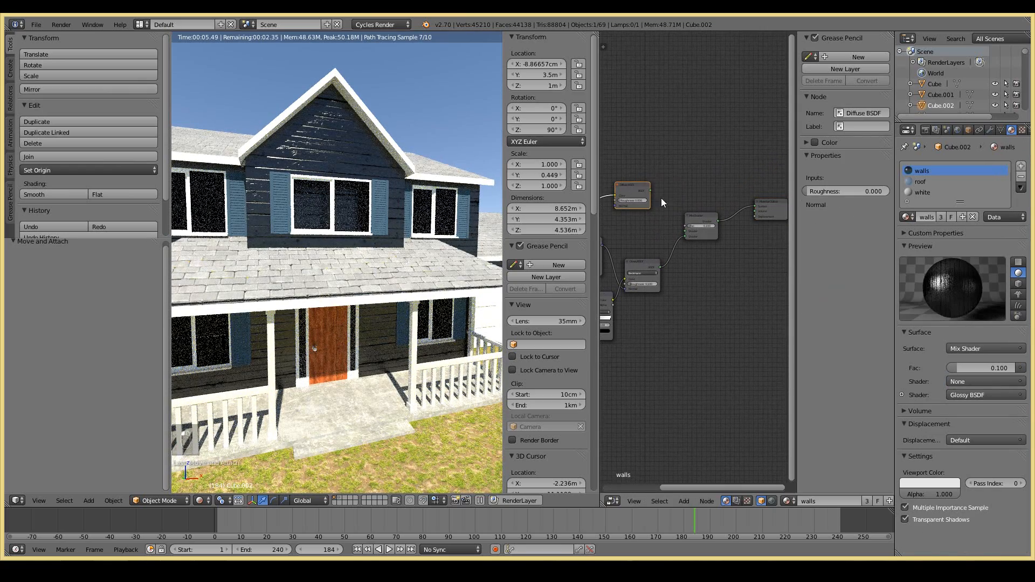
drag(684, 231, 685, 231)
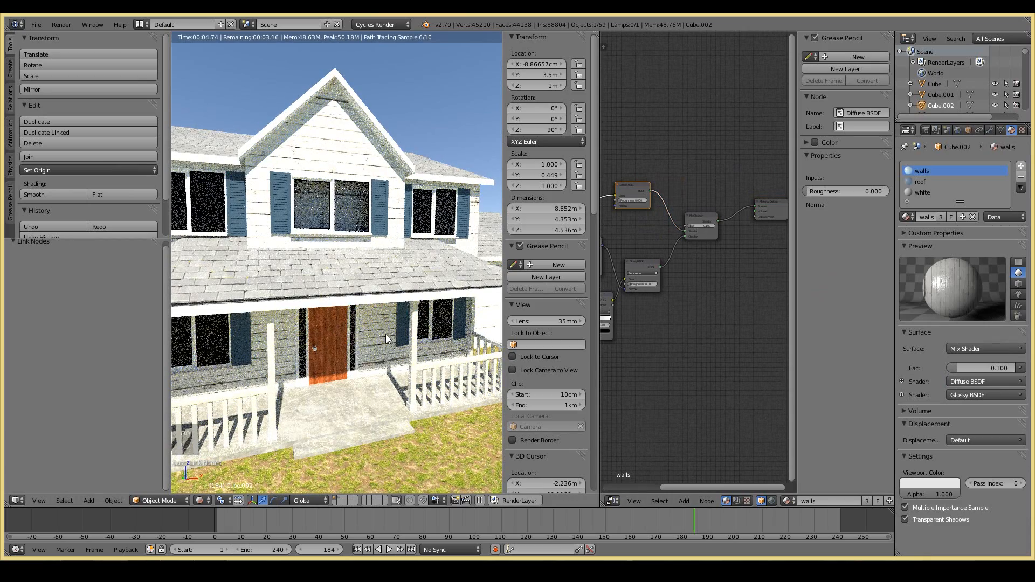
Step: Select the extra object overlapping the porch roof and delete it
scroll(386, 335, down, 4)
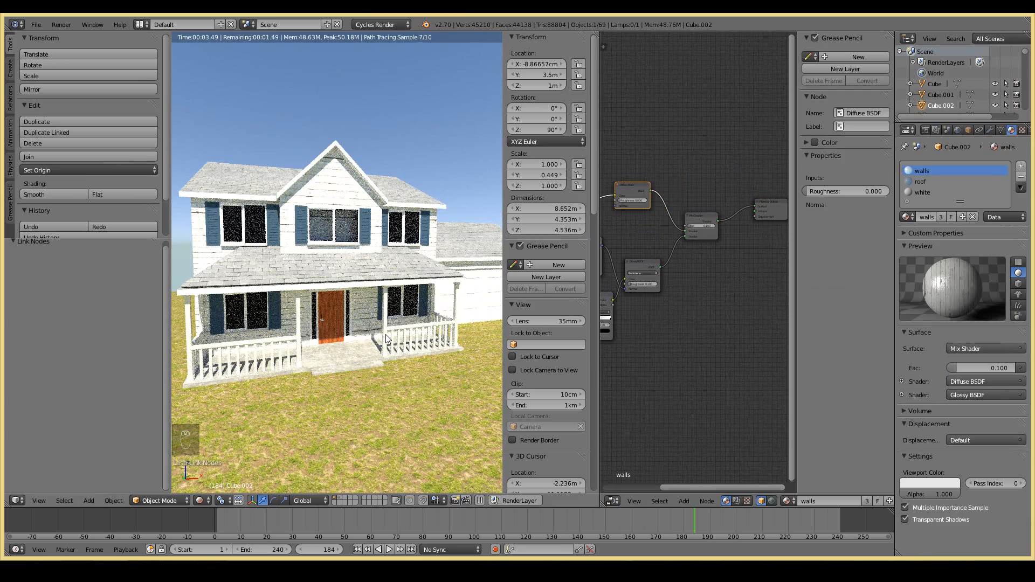
scroll(386, 334, down, 1)
middle_drag(386, 334, 362, 322)
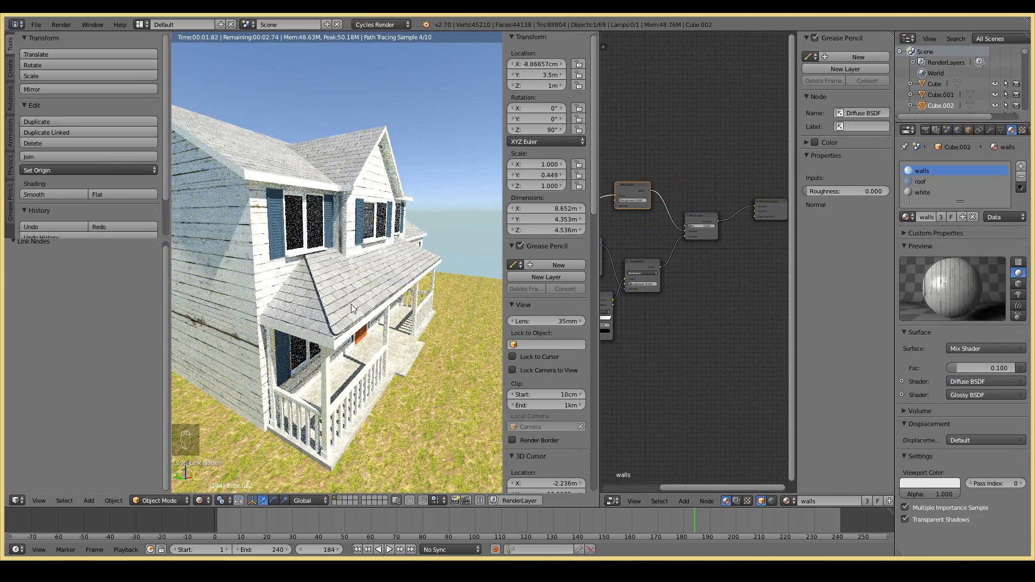
right_click(351, 304)
key(g)
right_click(385, 305)
key(x)
click(386, 308)
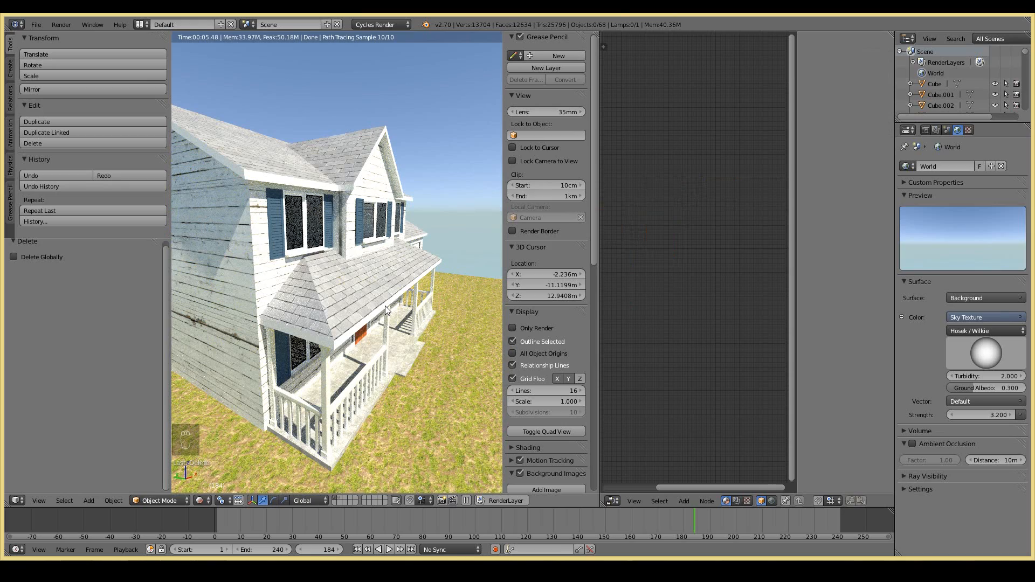
Step: Show the camera view at frame 211 and expand the 3D viewport over the node editor area
middle_drag(340, 184, 322, 265)
key(KP_0)
drag(722, 519, 765, 519)
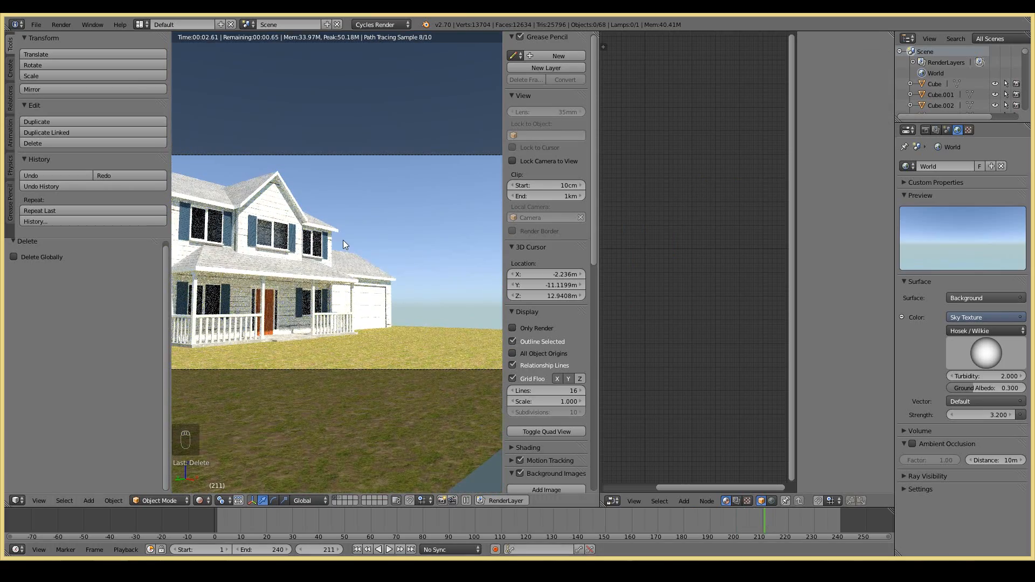
scroll(343, 241, down, 3)
drag(593, 33, 674, 108)
scroll(487, 201, up, 4)
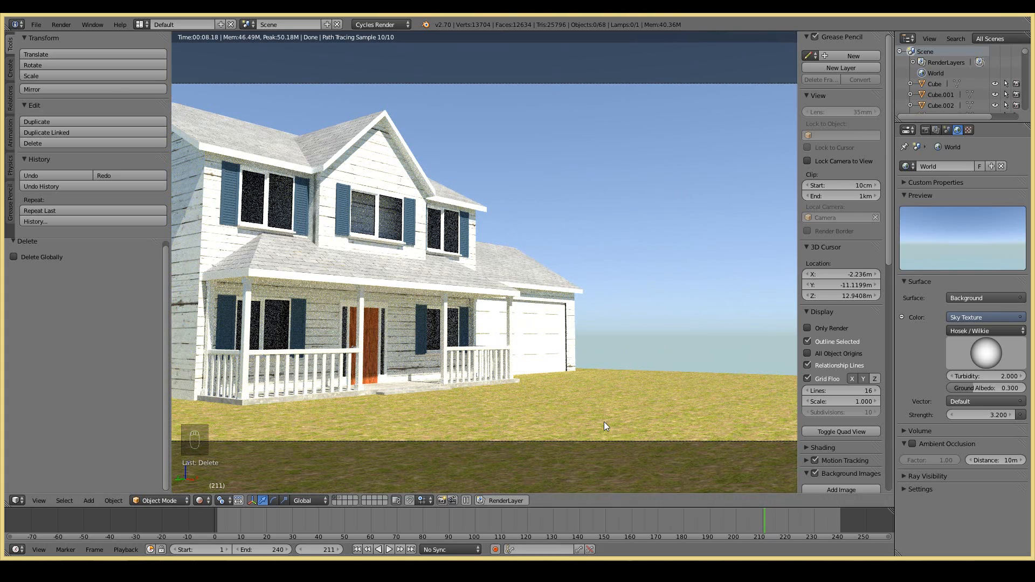
scroll(604, 421, down, 2)
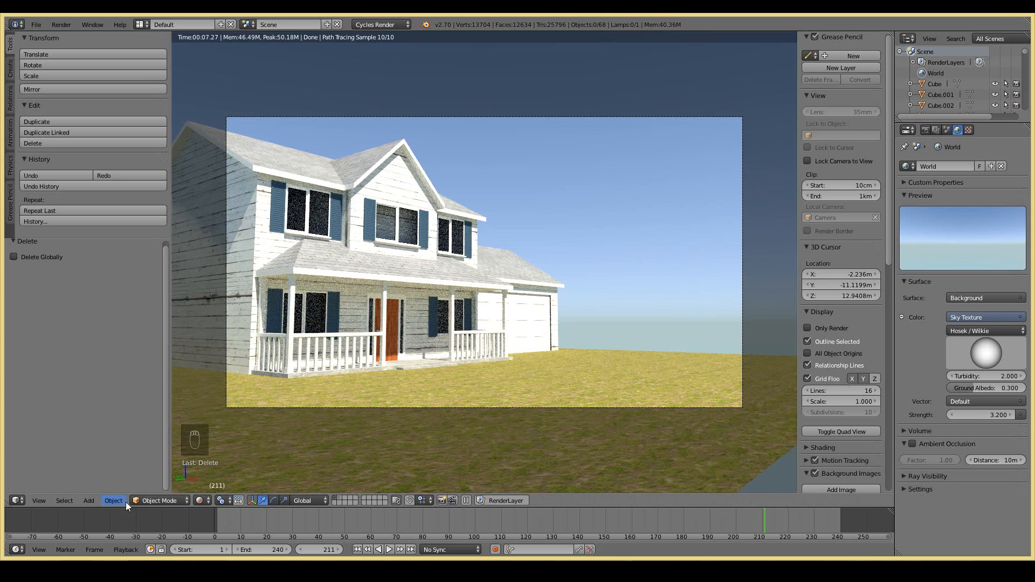
Step: Switch the viewport to Solid shading and select the ground plane
click(199, 500)
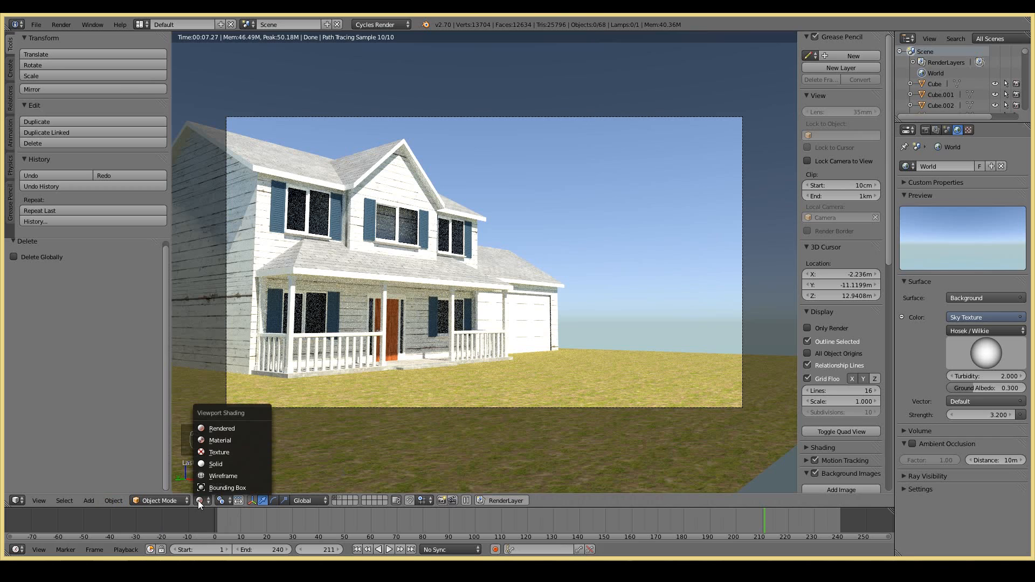
click(217, 464)
middle_drag(224, 465, 342, 400)
right_click(434, 403)
middle_drag(435, 403, 379, 406)
scroll(380, 406, down, 3)
click(201, 503)
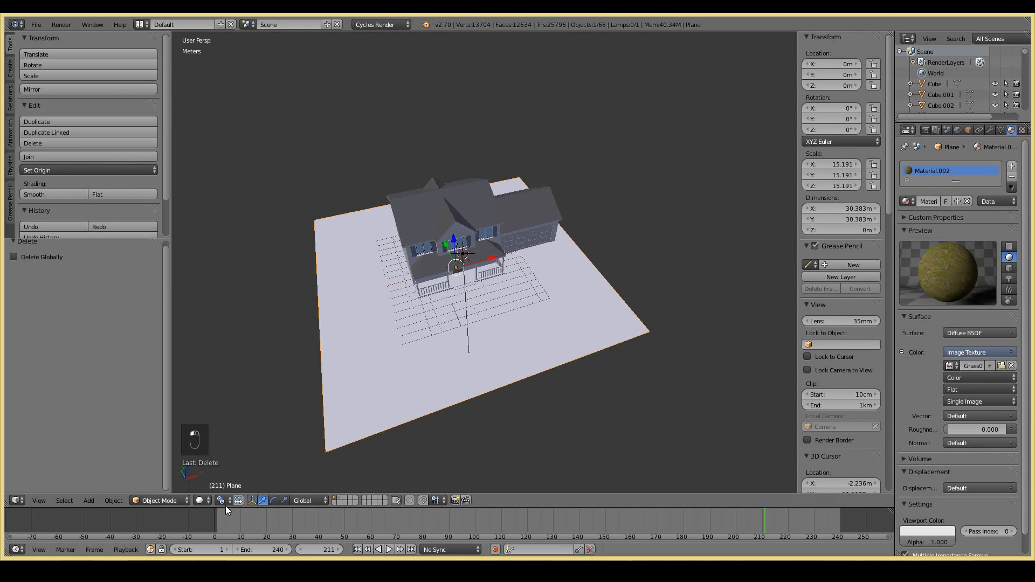
Step: Add a vertex group named grass_area to the ground plane
click(969, 129)
click(1000, 130)
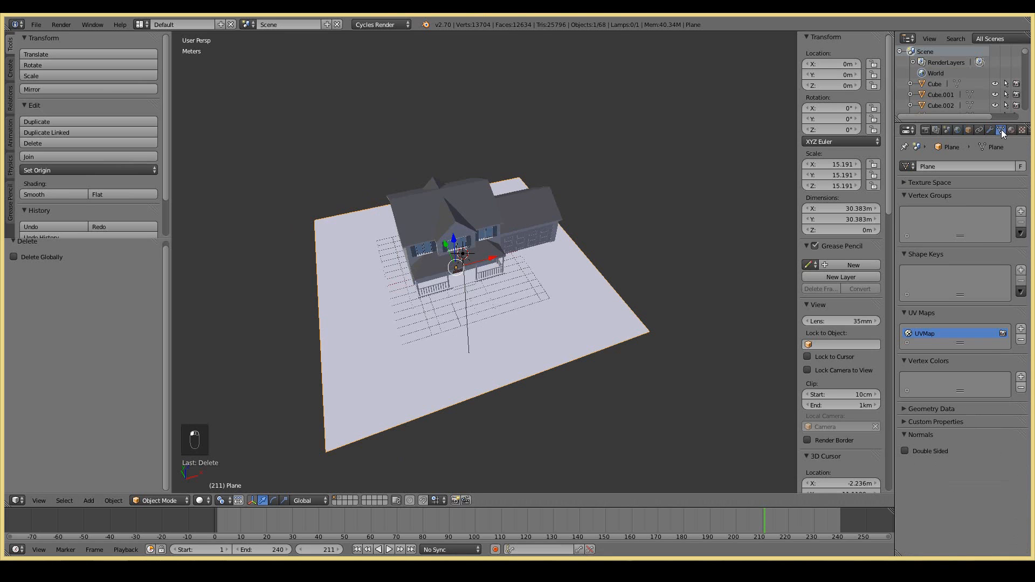
click(1021, 211)
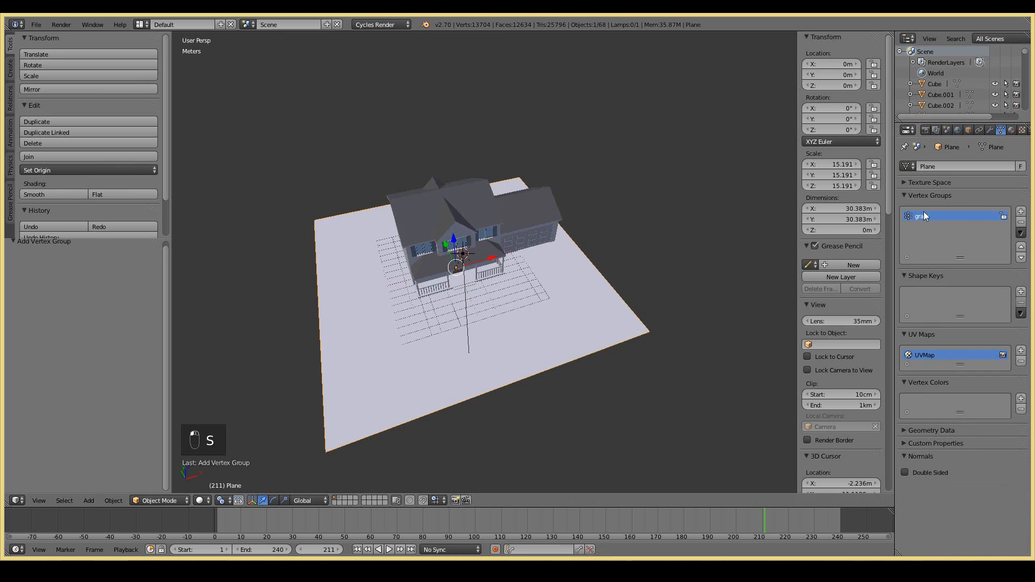
scroll(485, 270, up, 3)
scroll(485, 270, down, 2)
Step: Subdivide the ground plane's mesh with 20 cuts and return to Object Mode
key(Tab)
key(w)
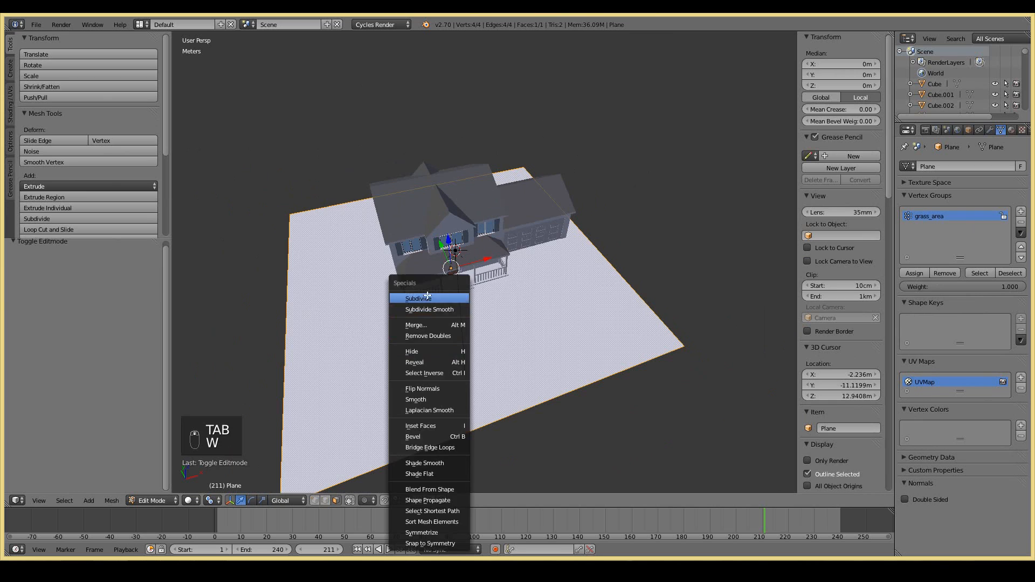
click(426, 297)
drag(71, 268, 146, 270)
click(131, 268)
text(20)
key(Return)
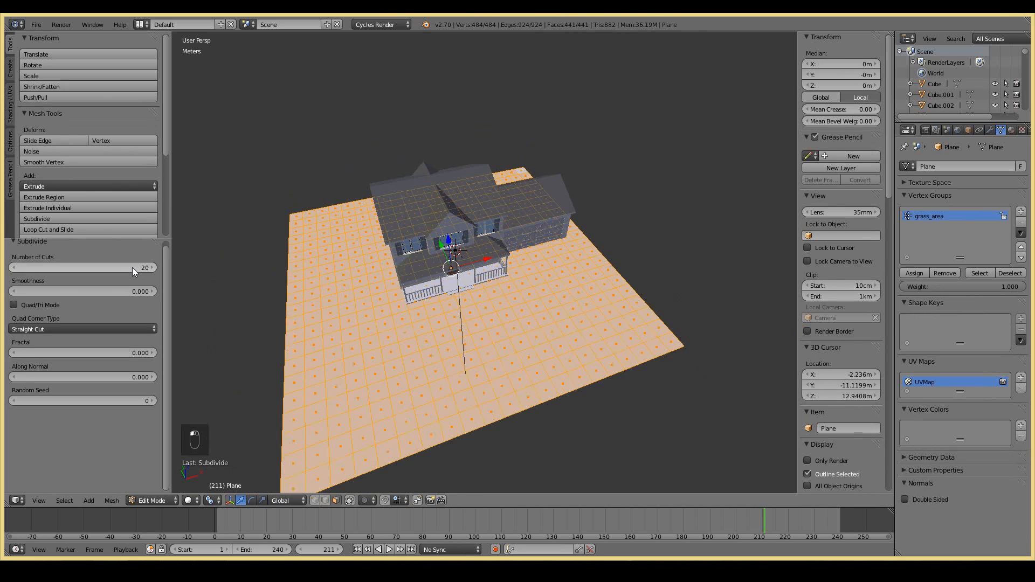
key(Tab)
Step: Enter Weight Paint mode, resize the brush to 61 px, and paint weight on the lawn on both sides of the front walkway
scroll(385, 300, up, 2)
scroll(385, 300, up, 1)
click(157, 501)
click(170, 434)
key(f)
click(419, 354)
mouse_move(420, 348)
mouse_down()
mouse_move(425, 357)
mouse_move(390, 354)
mouse_move(443, 395)
mouse_move(351, 370)
mouse_move(339, 422)
mouse_up()
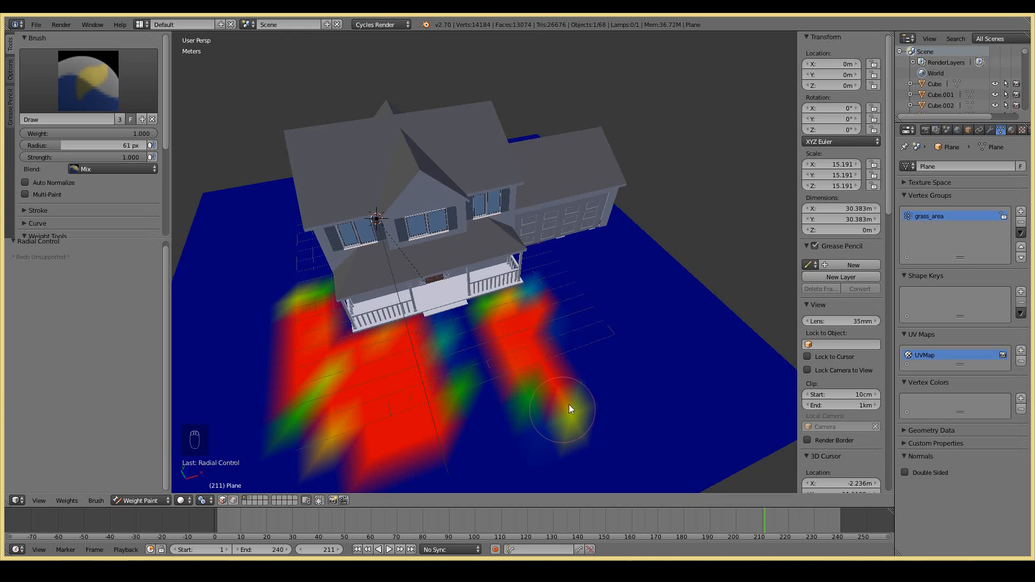
Step: Paint weight along the ground beyond the garage and extend the painted lawn areas in front of the porch, checking them from the camera
middle_drag(590, 396, 529, 470)
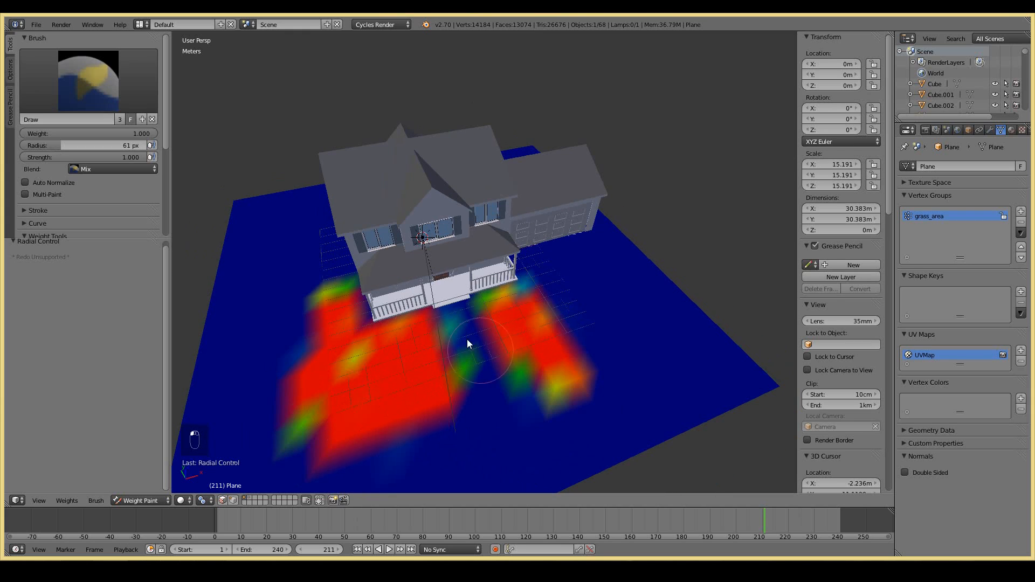
drag(621, 238, 709, 335)
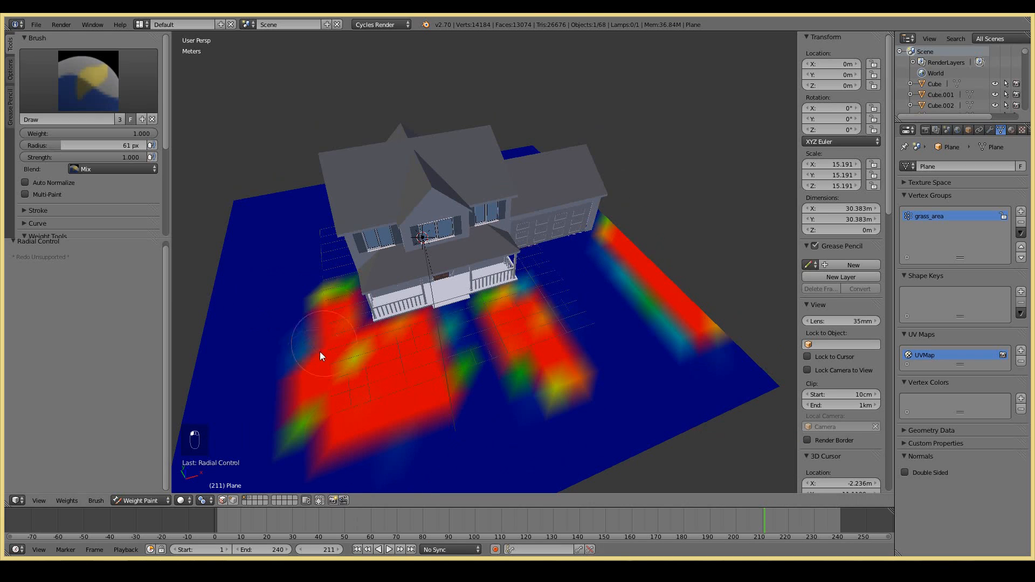
key(KP_0)
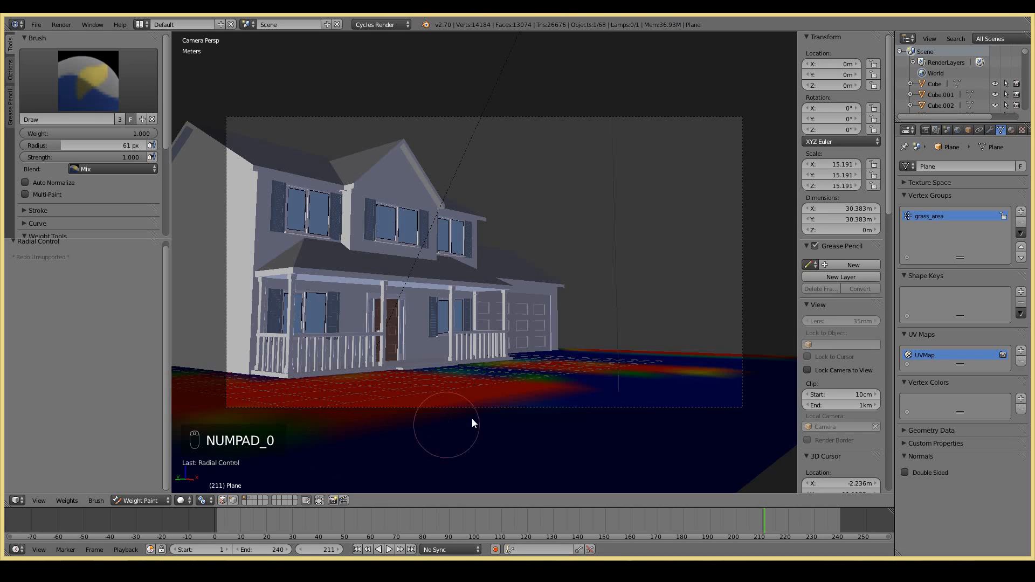
middle_drag(712, 399, 684, 473)
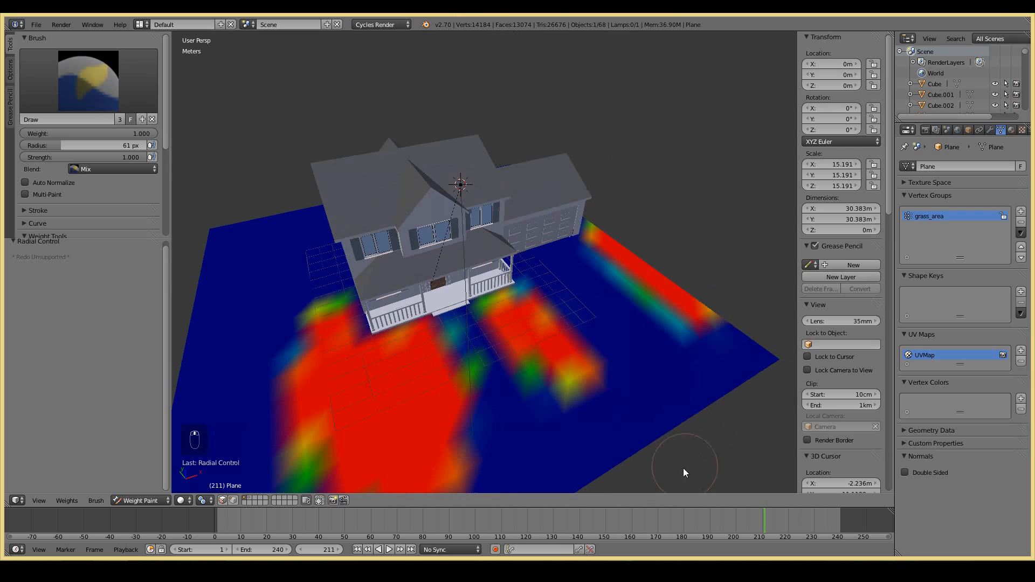
middle_drag(512, 304, 458, 315)
scroll(526, 327, up, 3)
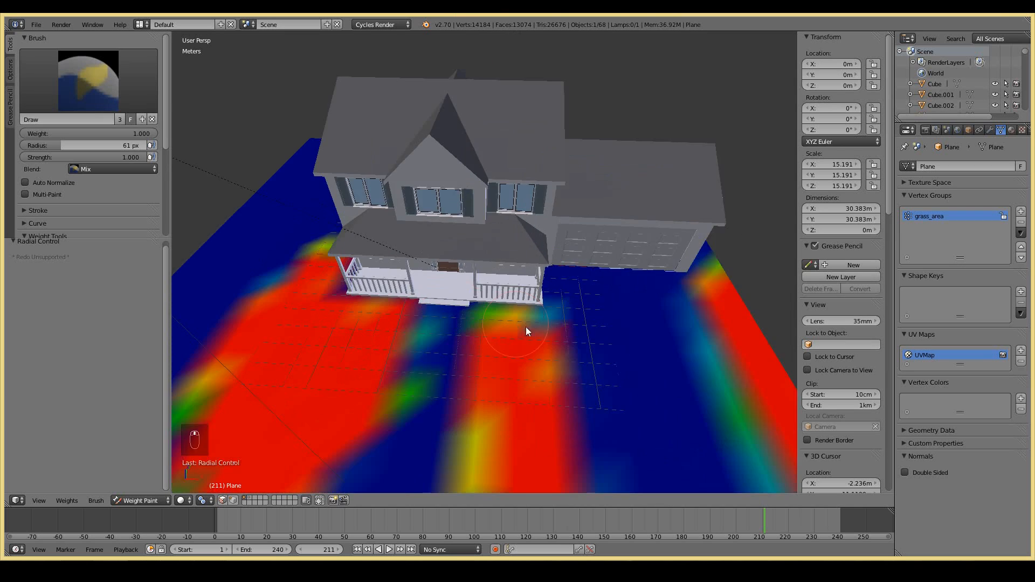
middle_drag(615, 361, 582, 389)
middle_drag(458, 426, 415, 450)
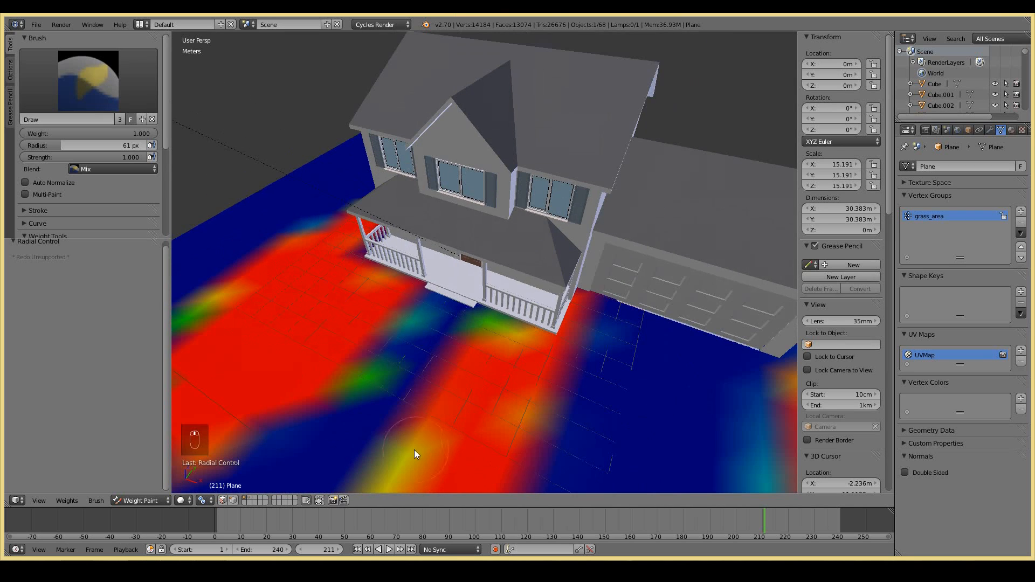
Step: Return the ground plane to Object Mode and save the file
click(164, 502)
click(142, 487)
scroll(342, 303, down, 2)
click(36, 25)
click(50, 108)
Step: Append the Bahiagrass asset from the GrassEssentials Grass folder onto an empty layer
click(335, 501)
click(36, 24)
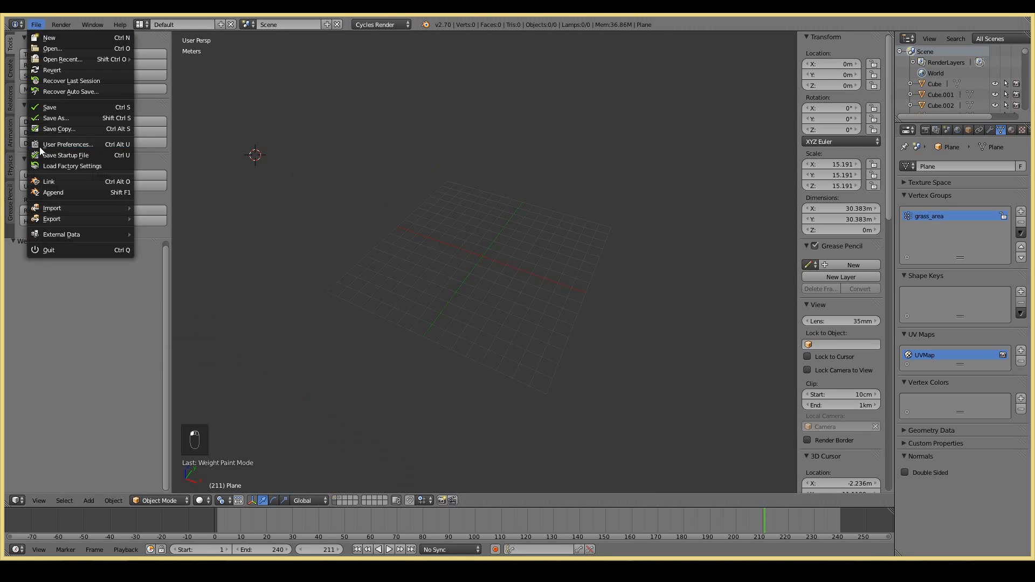
click(52, 192)
click(49, 165)
click(161, 144)
click(181, 132)
click(155, 101)
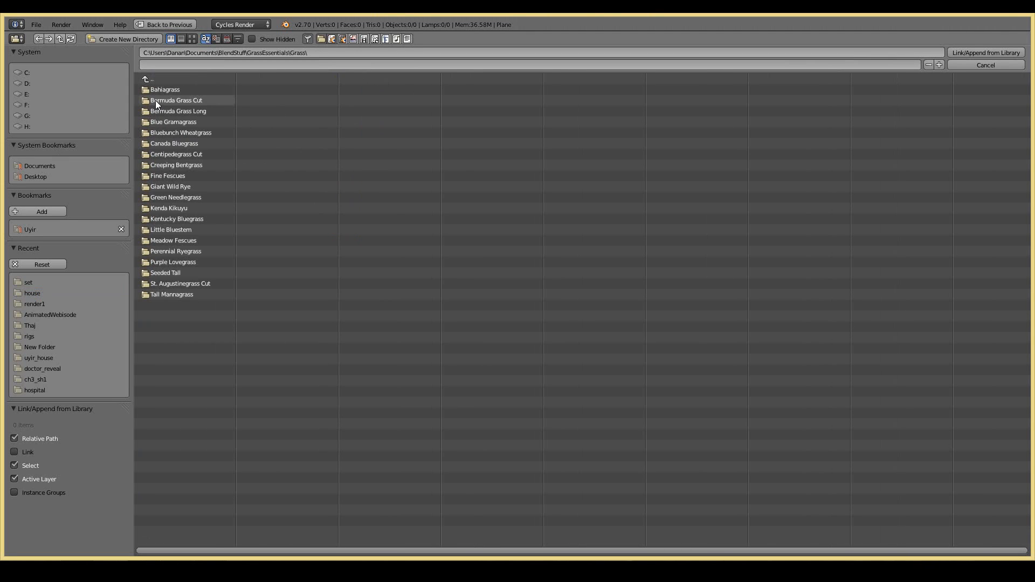
click(167, 89)
click(163, 92)
click(156, 122)
double_click(180, 87)
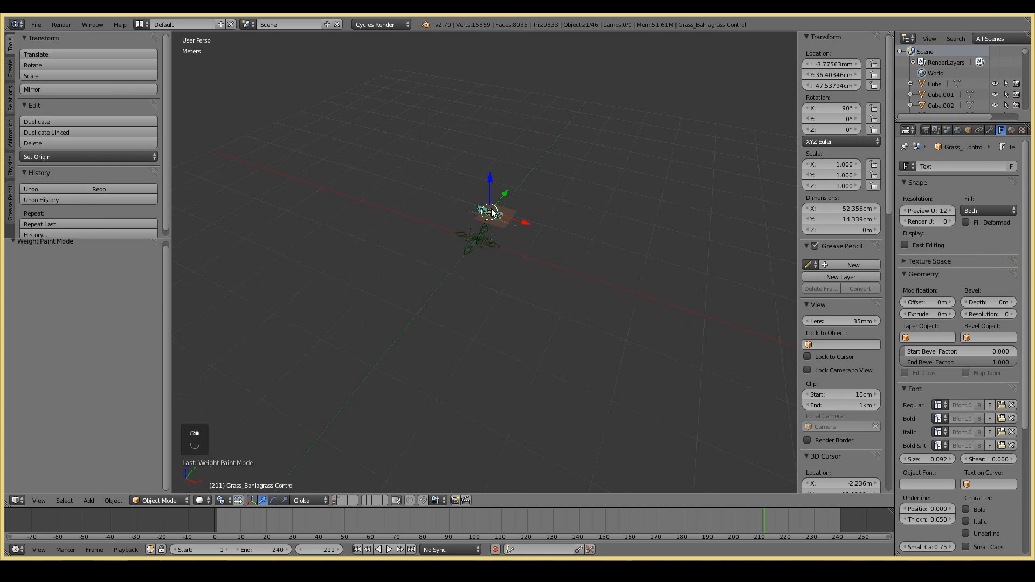
Step: Inspect the appended dirt ground sample up close and go back to the house layer with the ground plane selected
key(KP_Decimal)
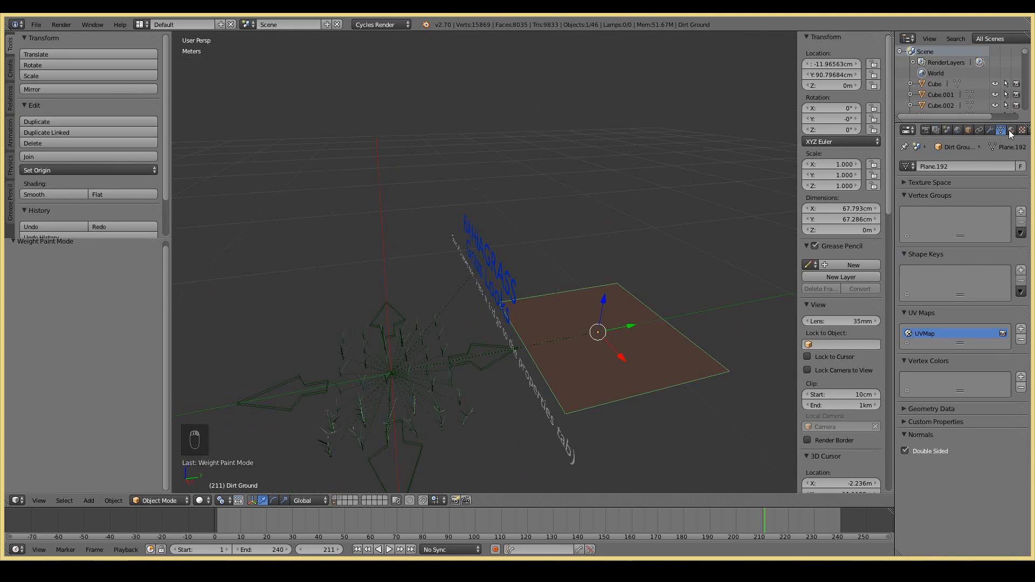
click(989, 130)
middle_drag(539, 378, 343, 215)
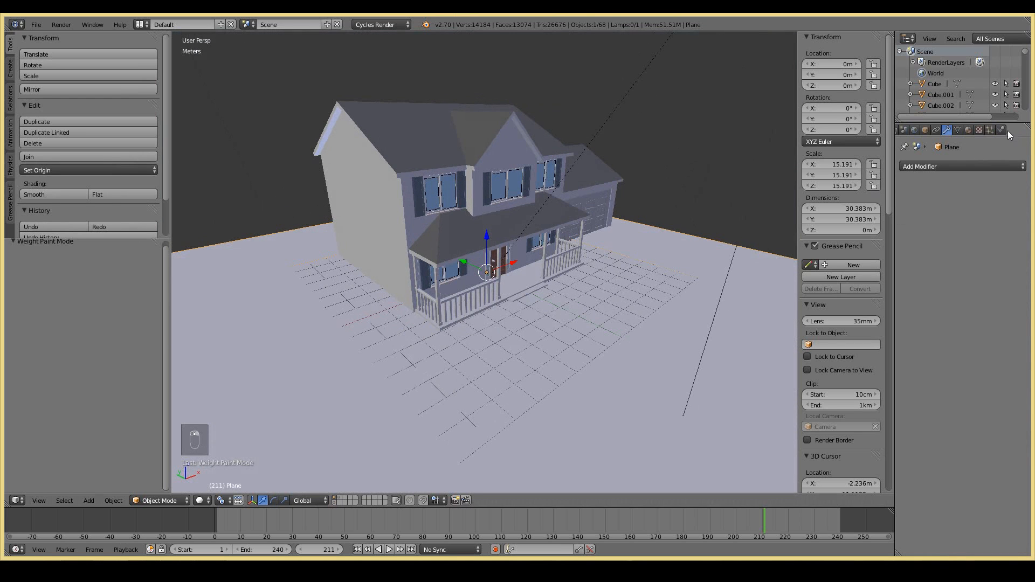
Step: Add a particle system named bahia_grass to the ground plane and assign it the Grass_Bahiagrass settings
click(989, 130)
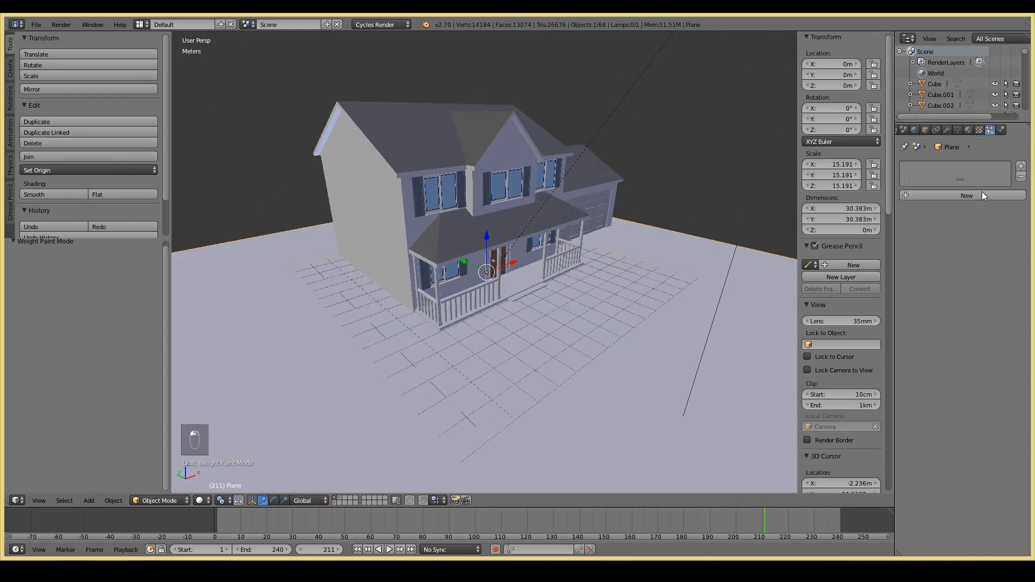
click(980, 195)
double_click(949, 170)
text(bahia_grass)
key(Return)
click(946, 196)
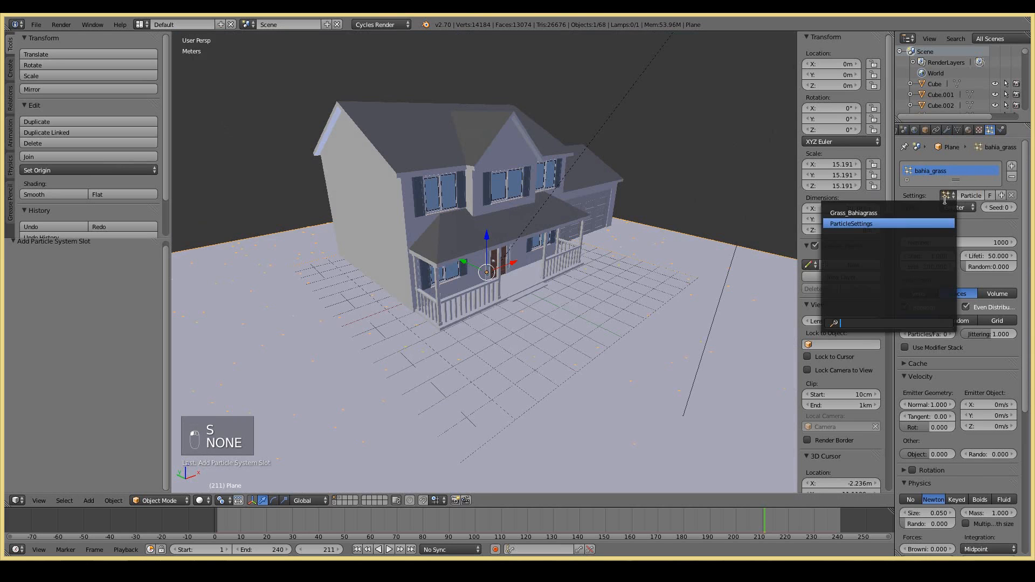
click(854, 213)
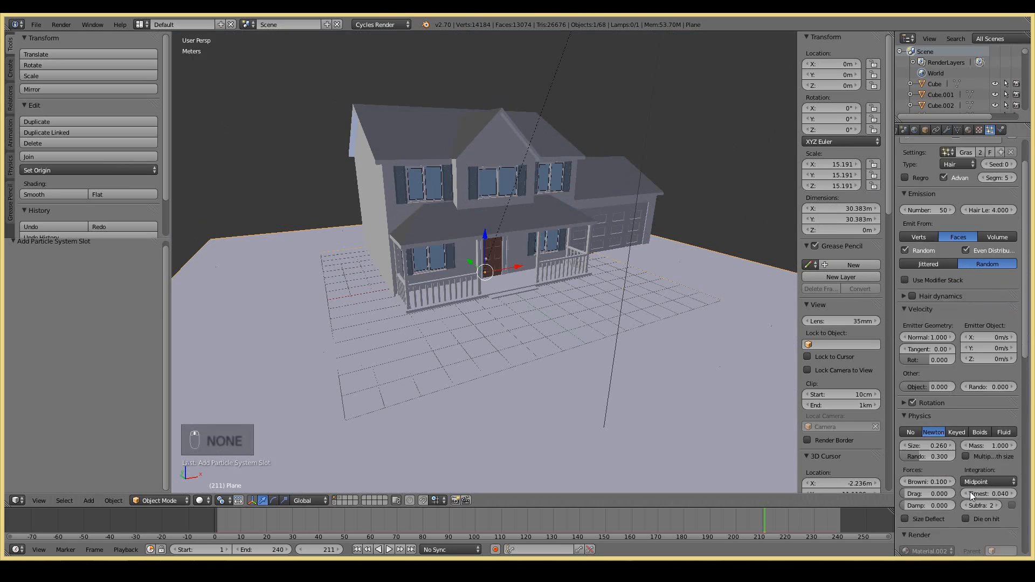
Step: Set the bahia_grass particle system's density vertex group to grass_area
scroll(965, 492, down, 5)
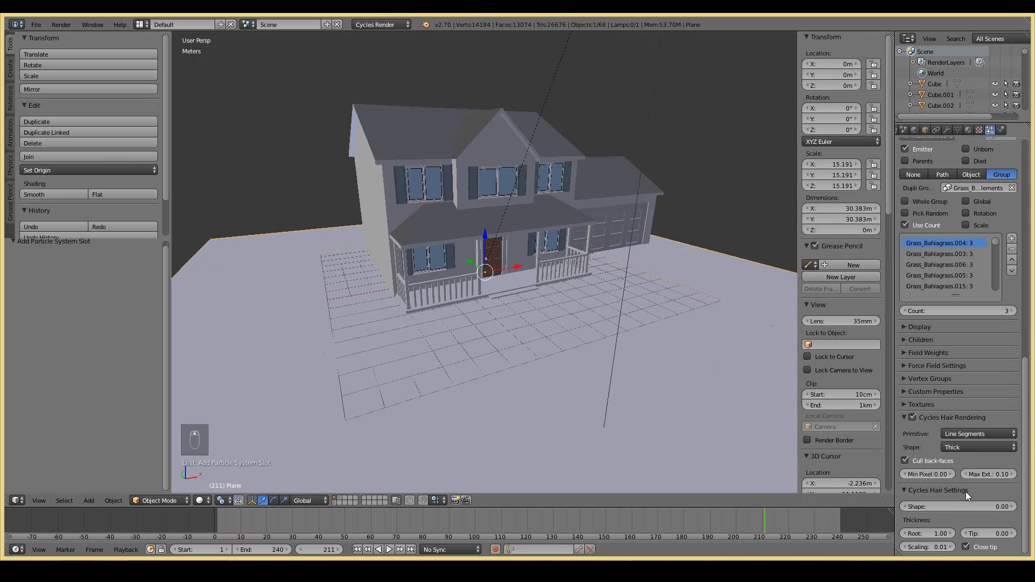
click(941, 379)
click(952, 394)
click(944, 411)
scroll(606, 369, up, 4)
middle_drag(606, 370, 608, 358)
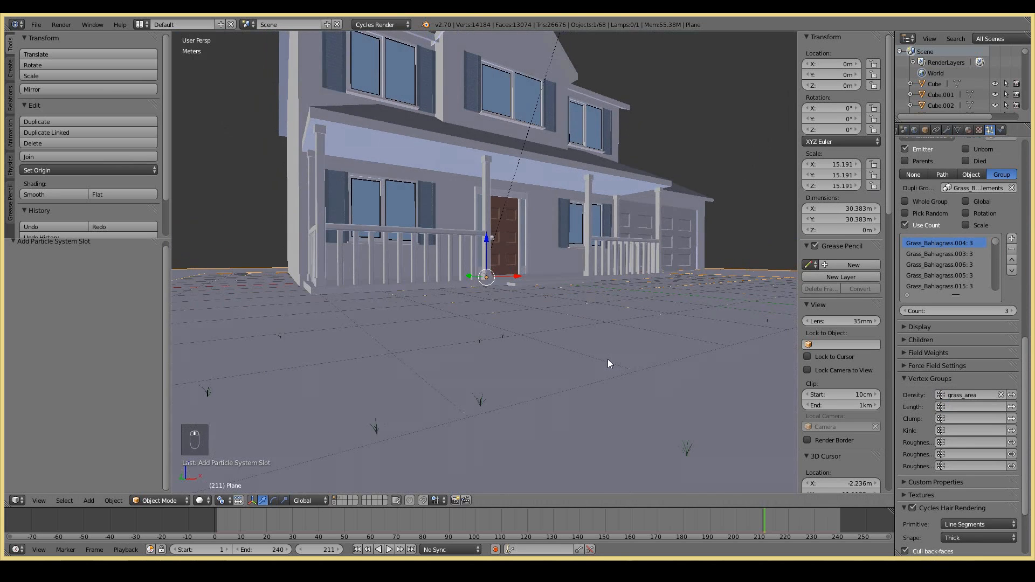
scroll(984, 319, up, 15)
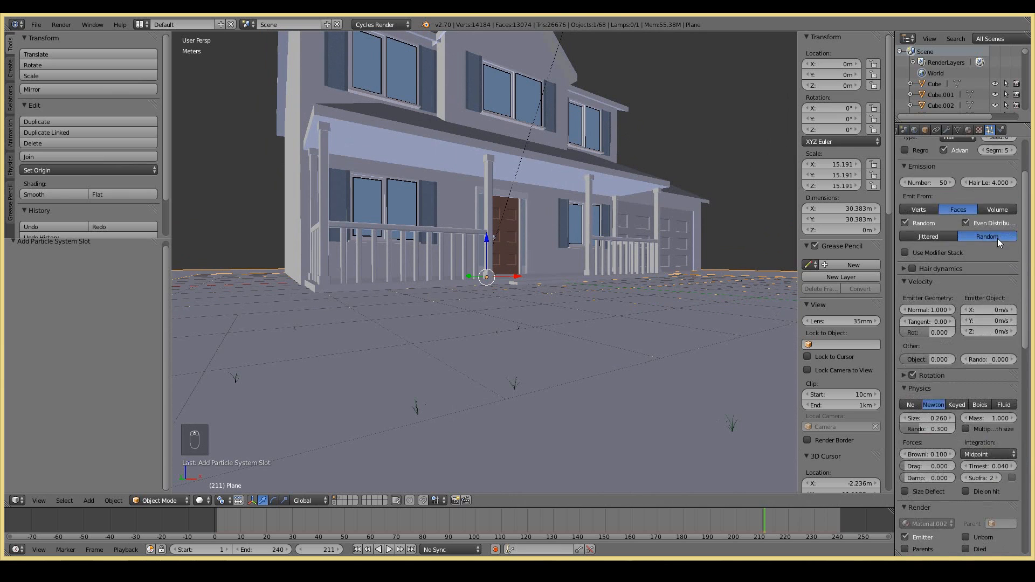
Step: Set the bahia_grass emission number to 10000 and its hair length to 8, viewing the lawn through the camera
click(930, 250)
text(10000)
key(Return)
middle_drag(531, 226, 559, 247)
key(KP_0)
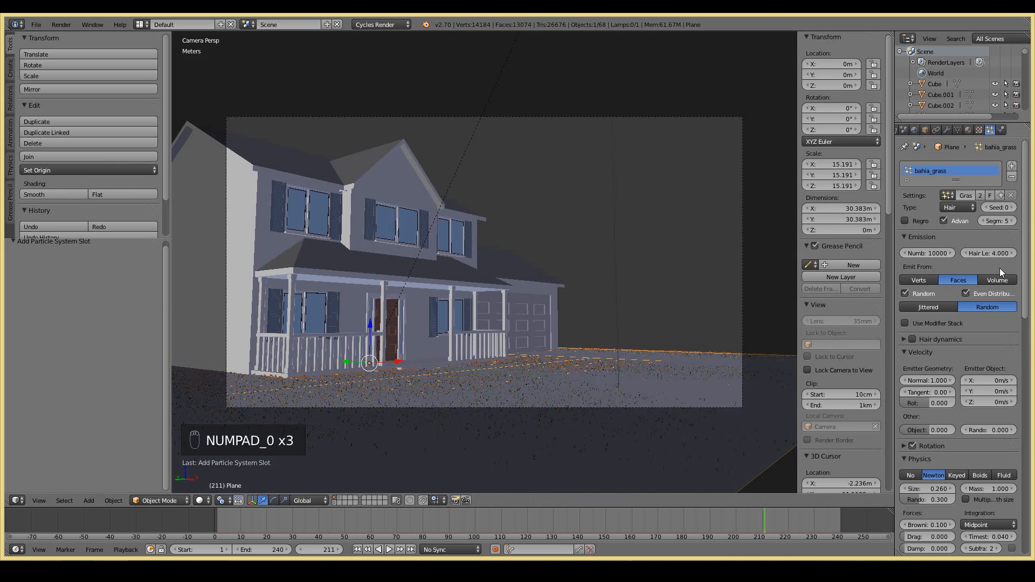
click(998, 252)
text(8)
key(Return)
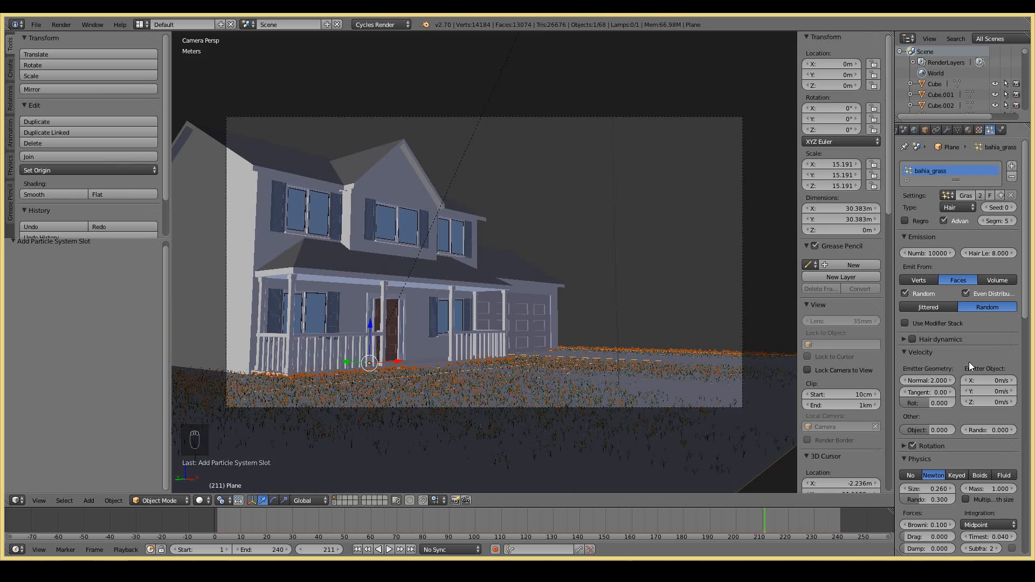
Step: Limit the grass particles shown in the viewport to 10 percent and raise the emission number to 100000
scroll(944, 399, down, 9)
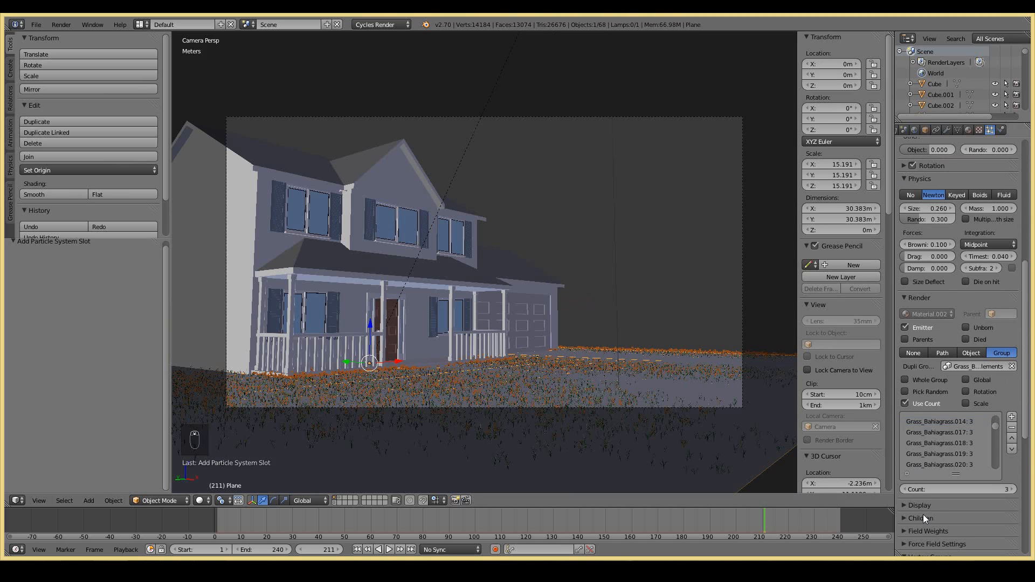
scroll(923, 515, down, 7)
click(911, 441)
text(10)
key(Return)
scroll(945, 322, up, 16)
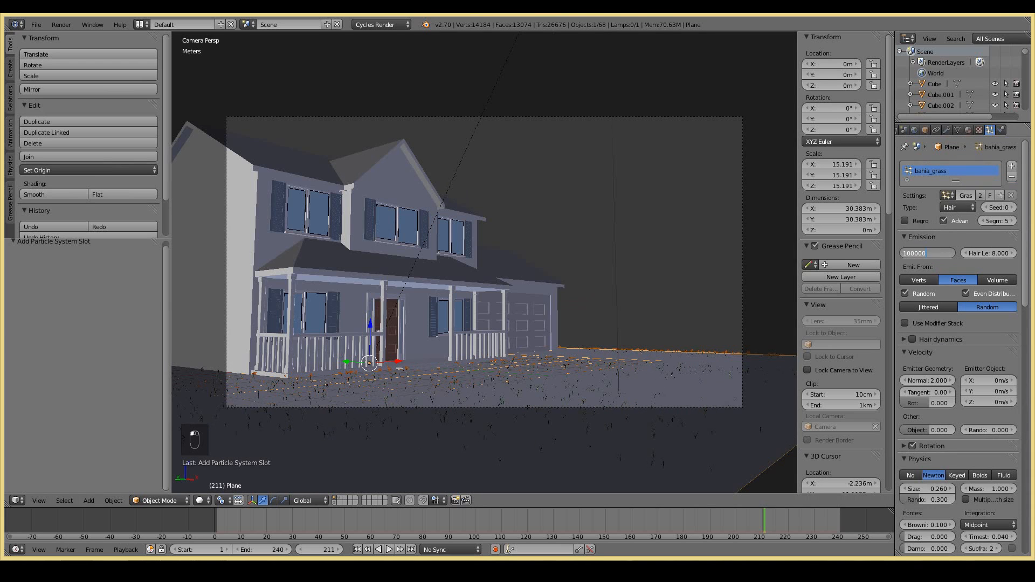
text(100000)
key(Return)
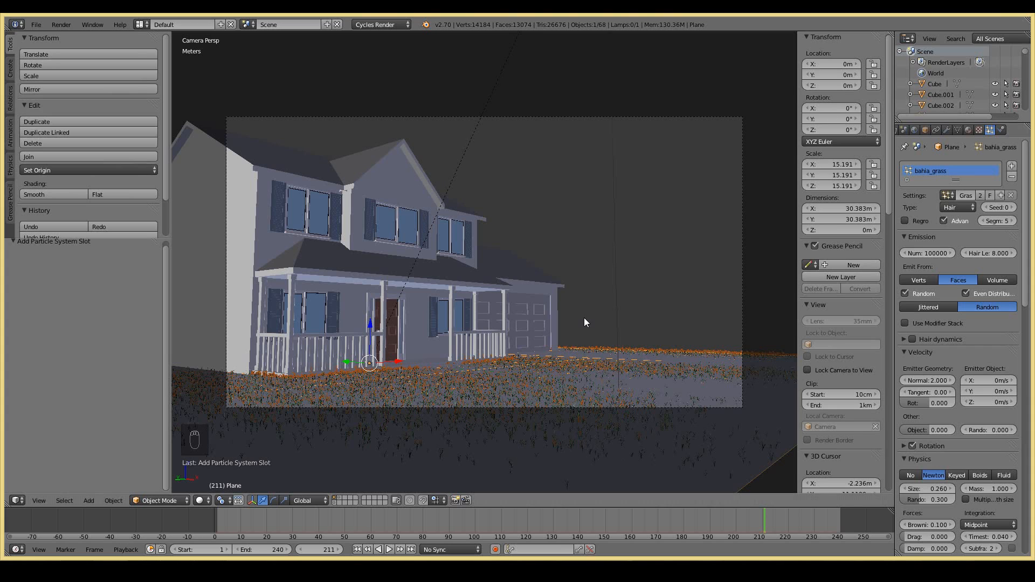
Step: Save the scene and open the set folder, with thumbnails, for appending onto an empty layer
click(36, 25)
click(49, 107)
click(340, 503)
key(KP_0)
click(42, 24)
click(60, 198)
double_click(174, 78)
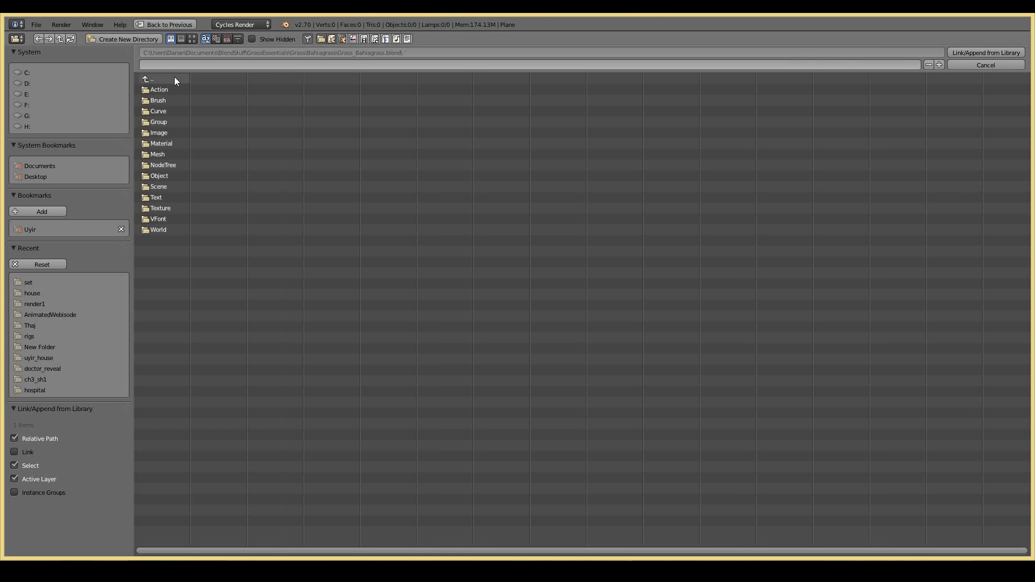
click(40, 295)
click(28, 283)
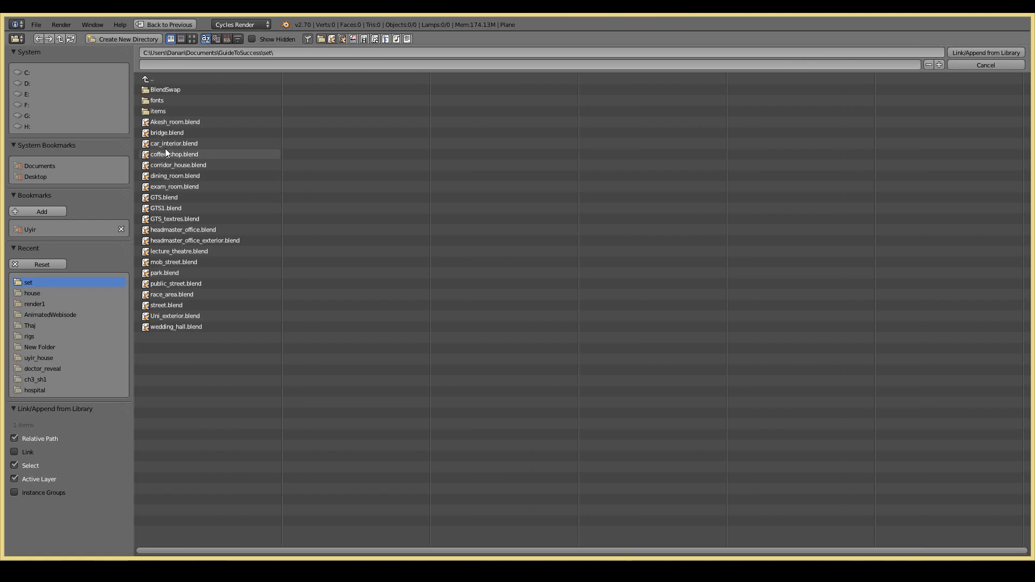
click(192, 39)
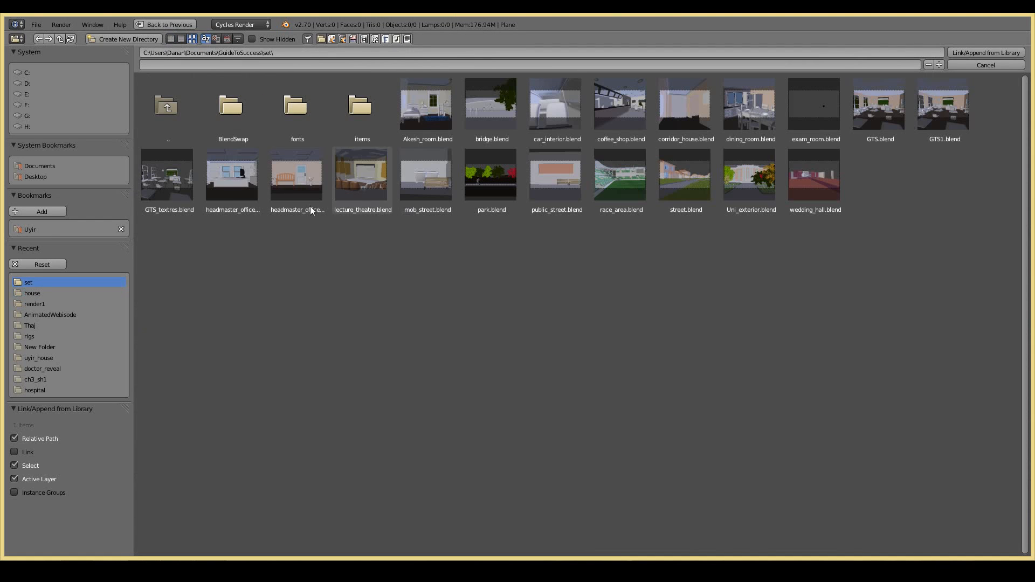
Step: Append the wooden fence from the objects stored in street.blend
click(681, 187)
click(509, 116)
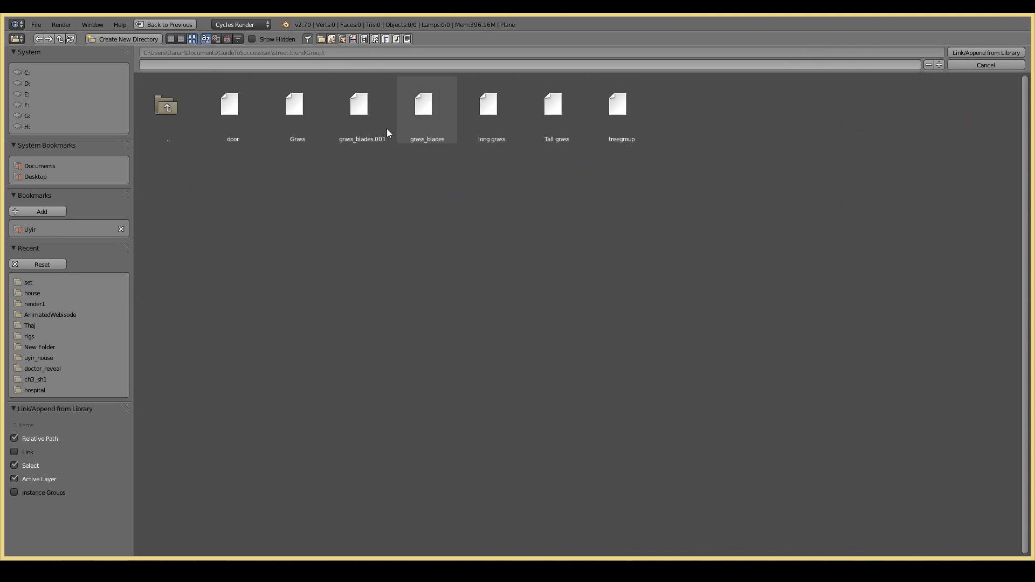
click(170, 120)
click(809, 106)
scroll(736, 190, down, 5)
scroll(729, 290, down, 6)
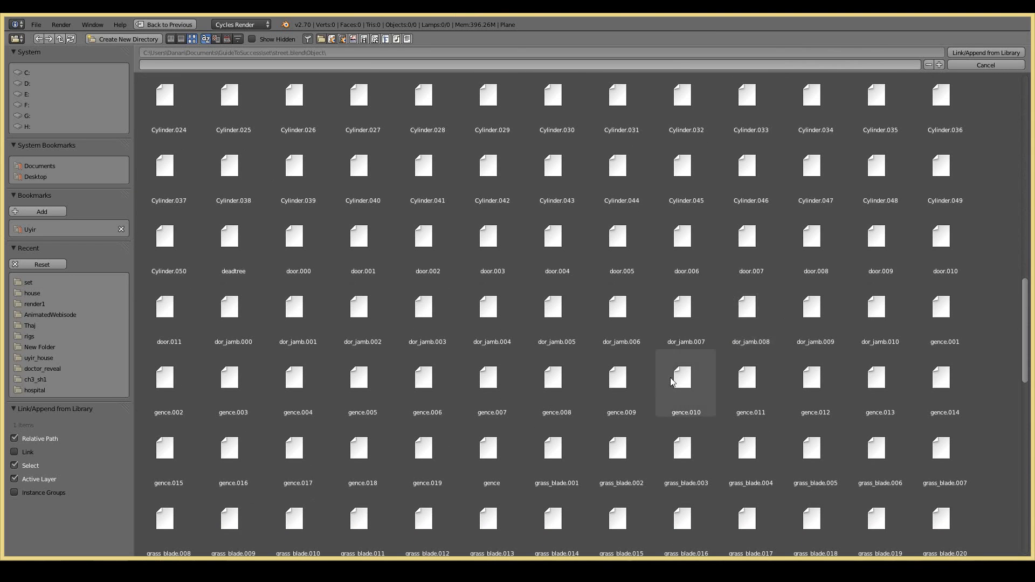
key(Escape)
Step: Show all layers and move the fence along Y and X to line the edge of the lot beside the garage
key(grave)
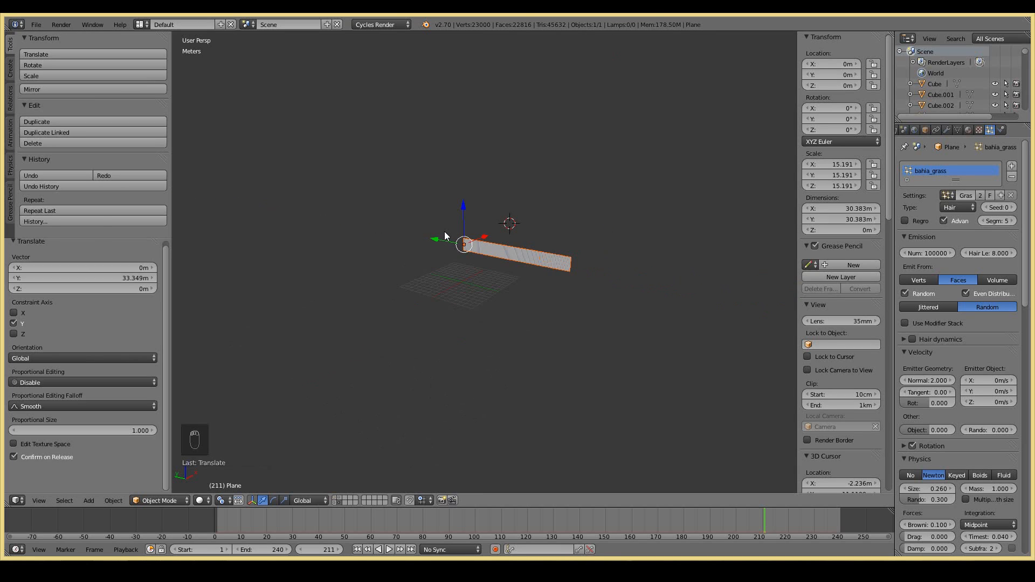
key(KP_0)
key(g)
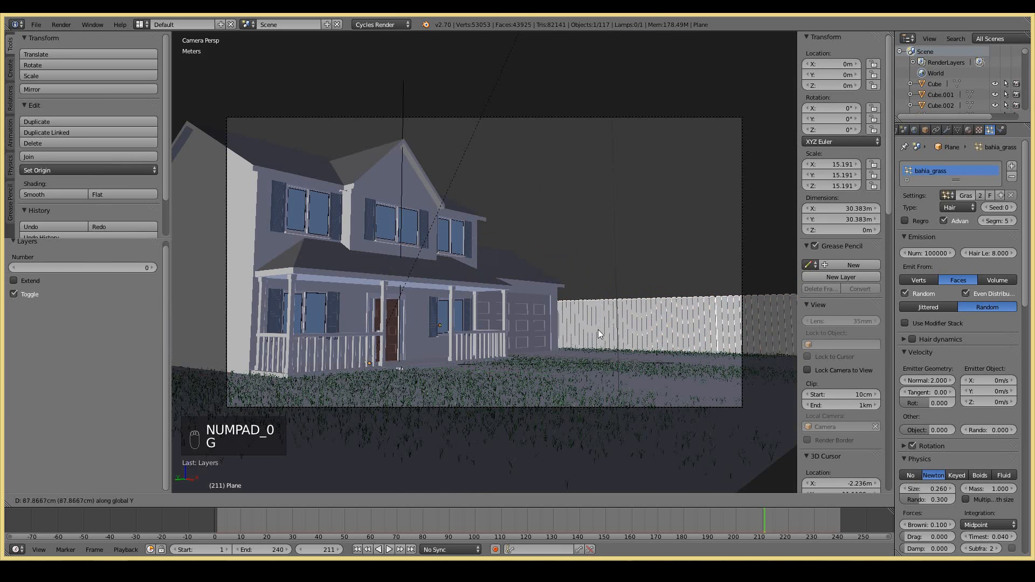
key(g)
click(615, 323)
middle_drag(615, 323, 376, 347)
key(KP_Decimal)
key(g)
key(x)
click(517, 229)
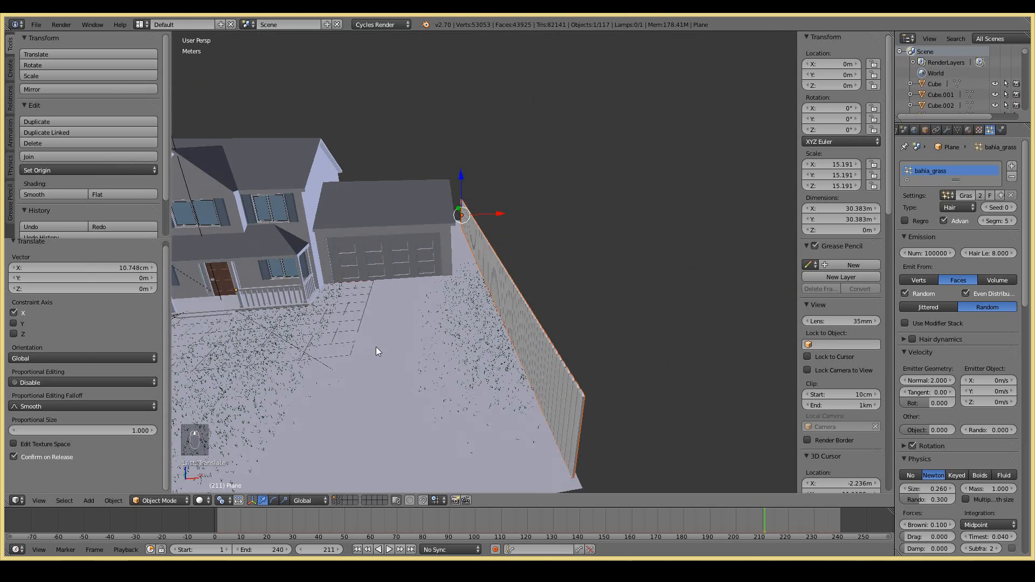
Step: Add a cube in front of the garage and hide the ground plane's grass particle modifier in the viewport
key(shift+a)
key(Escape)
key(shift+a)
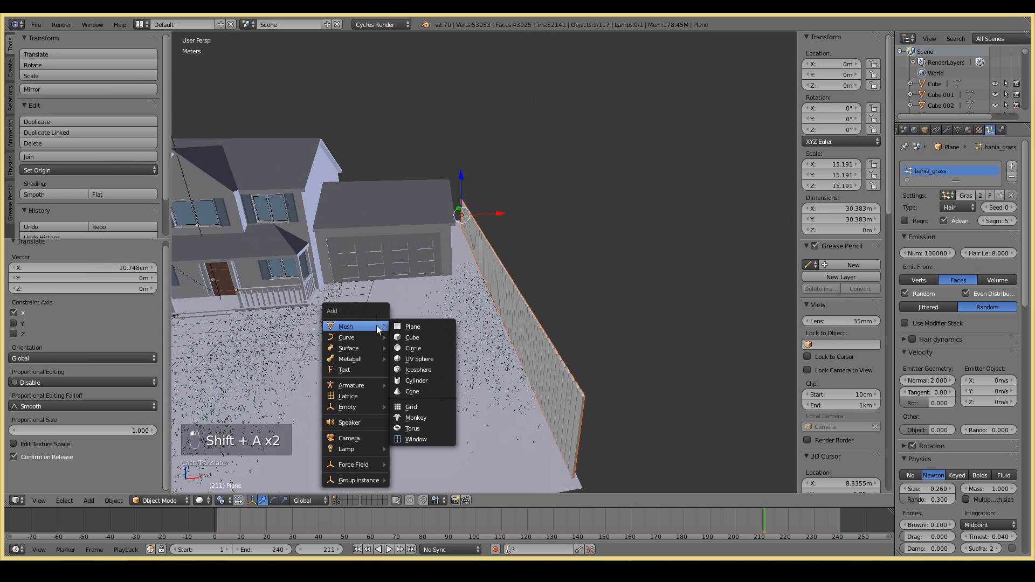
click(419, 337)
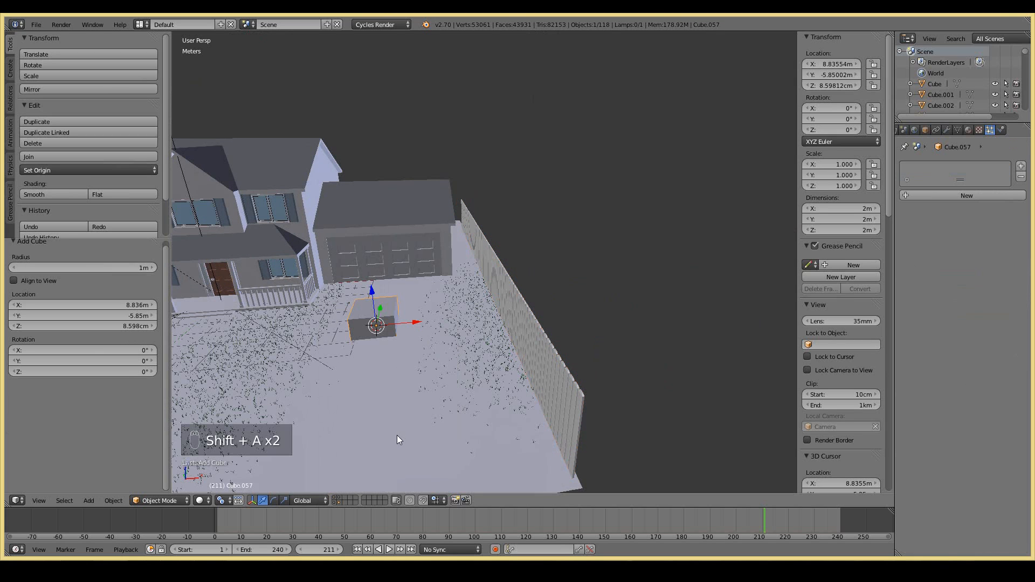
click(949, 130)
click(971, 184)
middle_drag(422, 360, 425, 347)
key(s)
right_click(388, 311)
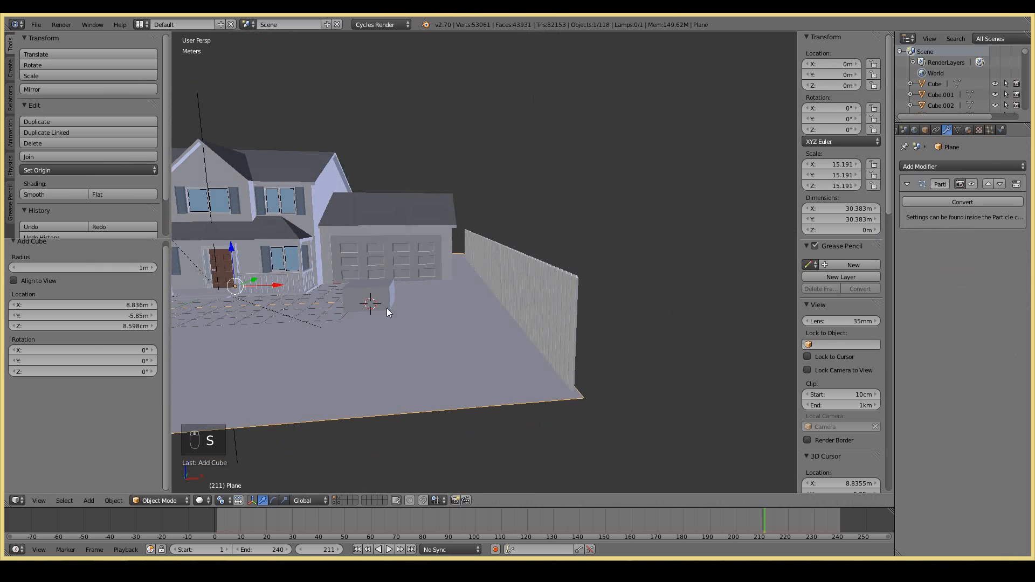
Step: Flatten the cube along Z into a slab about 17 cm thick and stretch it along Y
right_click(386, 308)
key(s)
key(z)
click(358, 312)
middle_drag(358, 313, 577, 360)
key(g)
right_click(430, 384)
key(s)
key(y)
click(332, 457)
Step: Size the slab to the garage front as a driveway about 6.9 m wide and 14.1 m long
drag(471, 311, 491, 317)
middle_drag(479, 334, 405, 337)
key(s)
key(x)
click(526, 321)
middle_drag(527, 321, 586, 385)
key(s)
key(y)
click(599, 394)
Step: Align the driveway slab with the garage door and lower it about 10.3 cm into the ground
drag(476, 319, 469, 316)
key(KP_Decimal)
middle_drag(515, 327, 491, 359)
scroll(382, 283, up, 3)
key(g)
key(z)
click(448, 258)
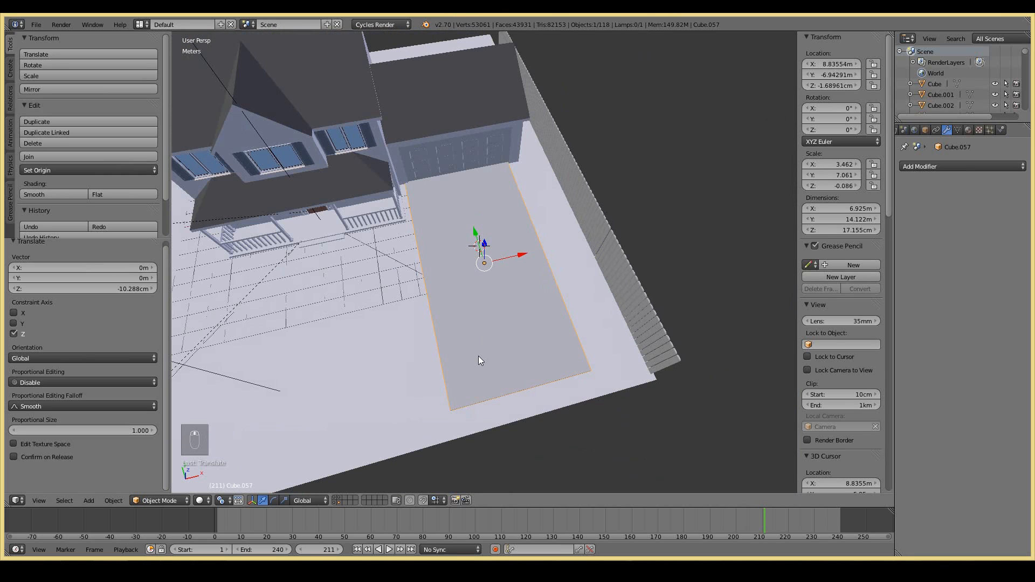
Step: Add five evenly spaced loop cuts across the length of the driveway slab
key(Tab)
key(ctrl+r)
scroll(522, 272, up, 1)
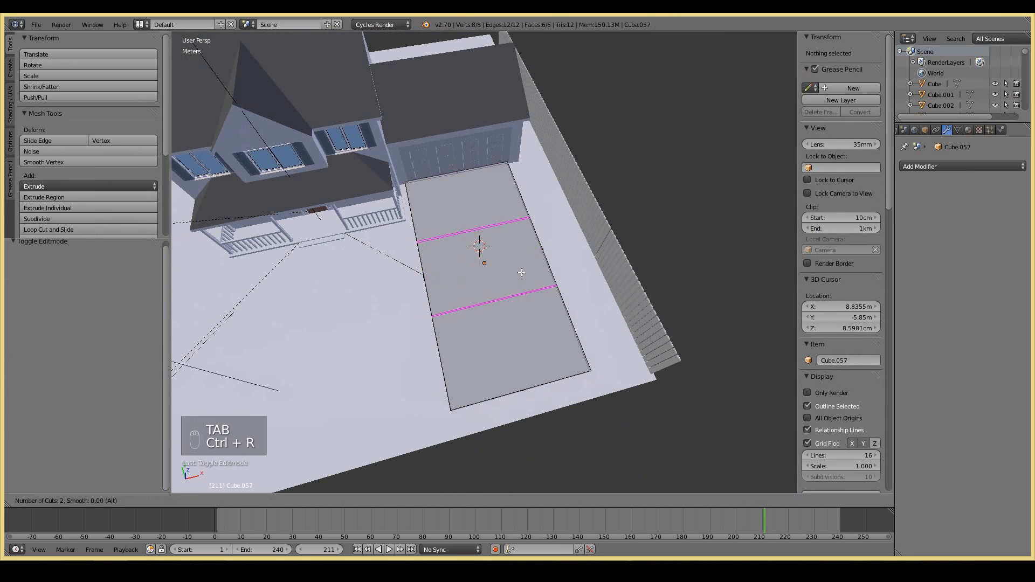
scroll(522, 273, up, 3)
click(522, 273)
right_click(521, 273)
Step: Select the vertex rows at the street end of the driveway and shift them slightly along X toward the fence
key(a)
key(b)
drag(406, 288, 608, 422)
key(b)
drag(471, 314, 593, 372)
key(g)
key(x)
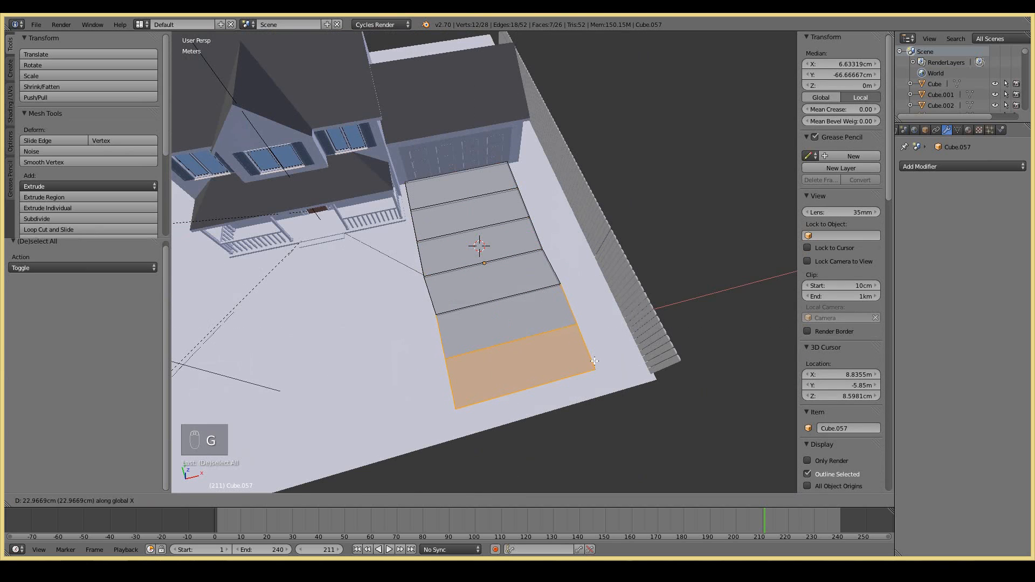
click(594, 361)
Step: Shift the outermost street-end vertices of the driveway farther along X to give it a curve, and leave edit mode
key(a)
key(b)
drag(432, 334, 480, 424)
key(b)
drag(553, 313, 620, 403)
key(g)
key(x)
click(632, 407)
middle_drag(633, 407, 504, 323)
key(Tab)
Step: Duplicate the driveway along X to the front door, narrow the copy to about 3.15 m and move it about 1.12 m toward the street
key(shift+d)
key(x)
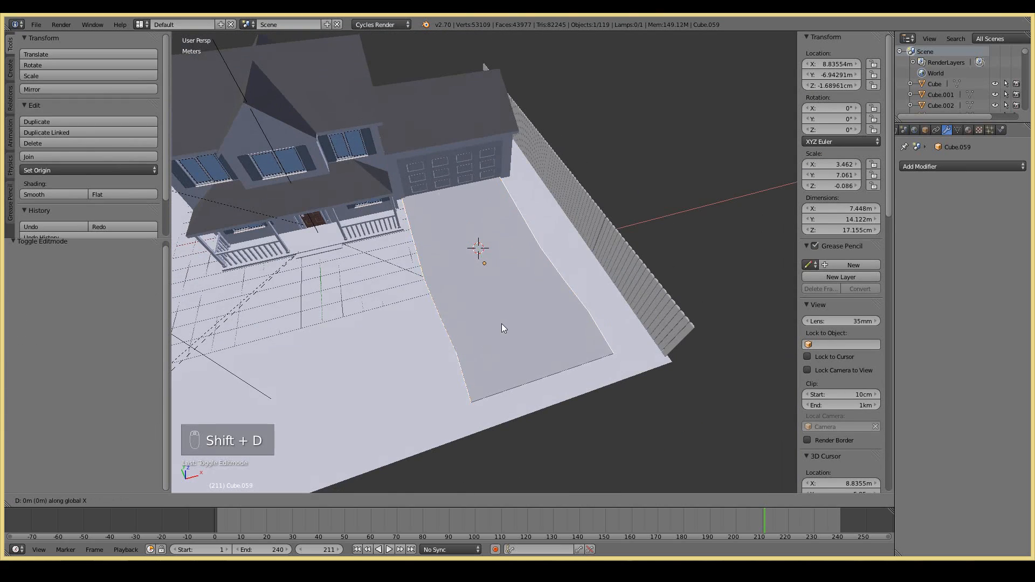
click(335, 328)
key(s)
key(x)
click(350, 305)
drag(348, 300, 351, 300)
middle_drag(353, 301, 490, 368)
mouse_move(433, 353)
mouse_down()
mouse_move(457, 353)
mouse_move(448, 353)
mouse_up()
Step: Lower the walkway slab until it sits nearly flush with the ground and adjust its width along X in front of the door
key(KP_Decimal)
key(g)
key(z)
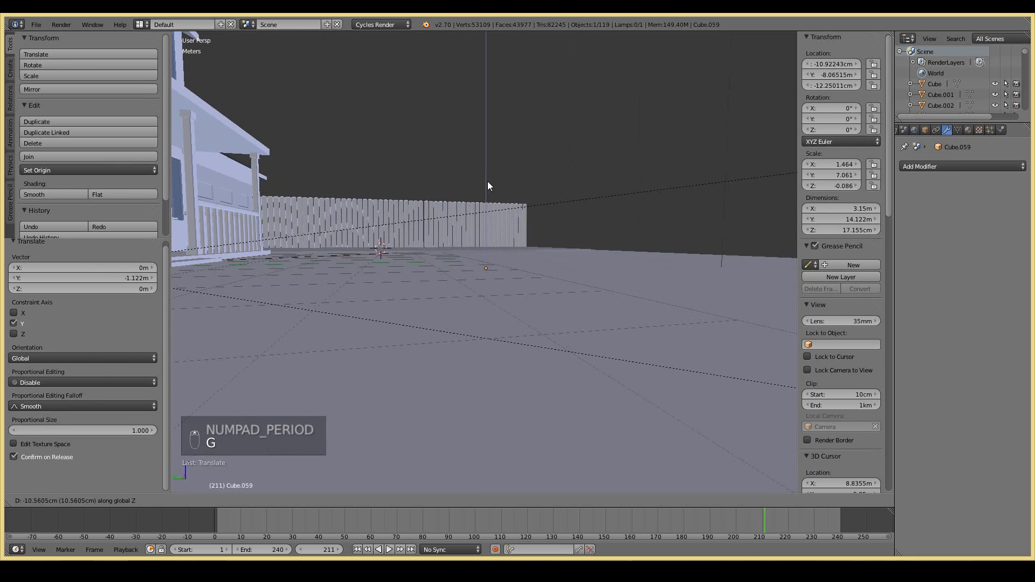
click(492, 164)
middle_drag(492, 163, 432, 307)
key(s)
key(x)
click(496, 242)
click(506, 256)
drag(515, 263, 518, 262)
middle_drag(520, 262, 627, 291)
scroll(550, 265, down, 7)
Step: Check the camera view and lower the driveway slab by about 1.5 cm
key(KP_0)
right_click(680, 361)
key(g)
key(z)
click(682, 367)
key(KP_0)
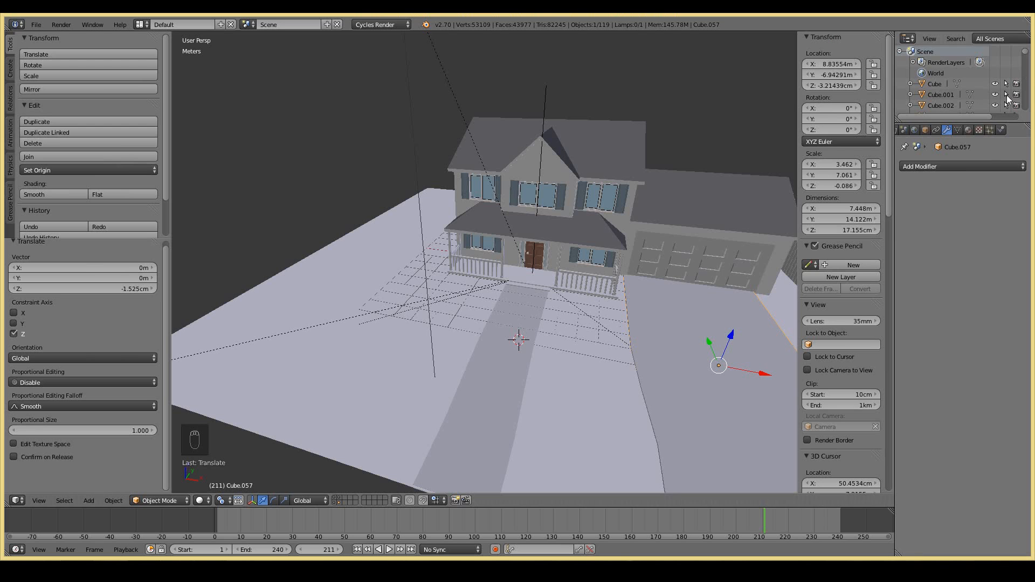
Step: Give the driveway a new diffuse material with the Roads image texture as its color
click(969, 130)
click(959, 200)
click(1019, 353)
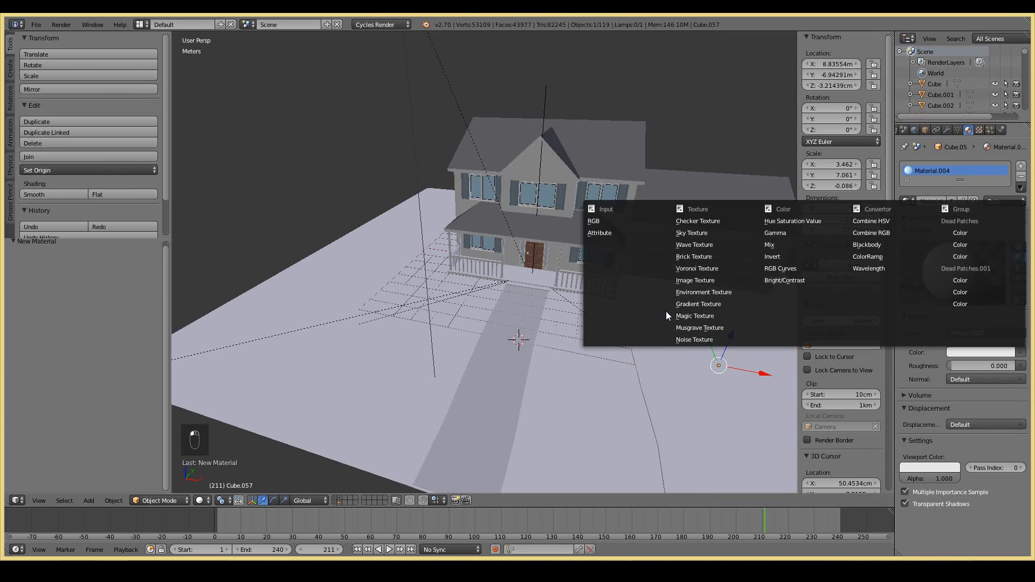
click(701, 279)
click(995, 365)
Step: Select all of the driveway's geometry in edit mode and unwrap it for the road texture
key(Tab)
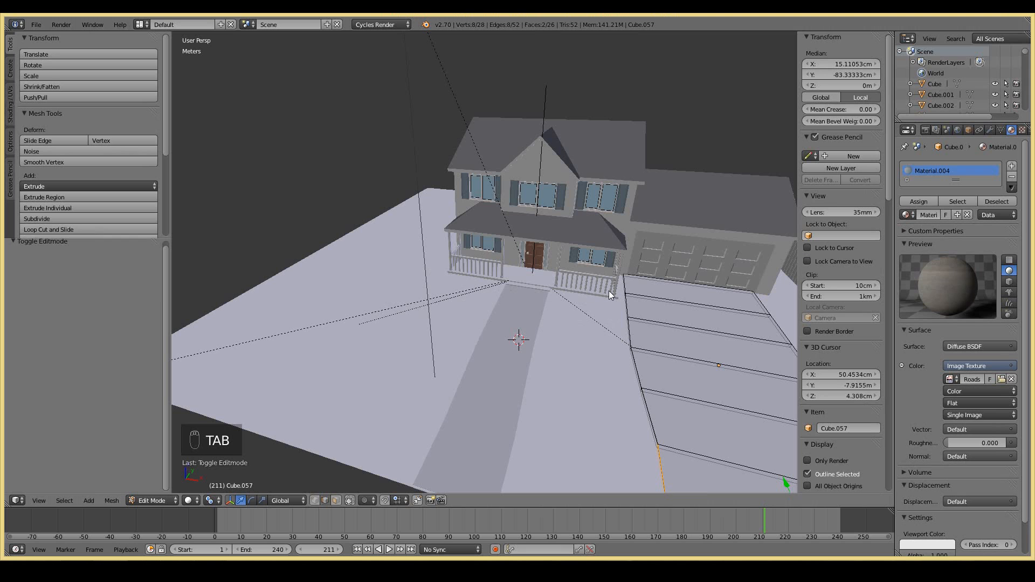
key(a)
key(a)
key(a)
key(a)
key(u)
click(609, 291)
key(Tab)
Step: Name the driveway's material road and assign the same material to the walkway slab
right_click(538, 328)
middle_drag(538, 328, 524, 272)
right_click(721, 264)
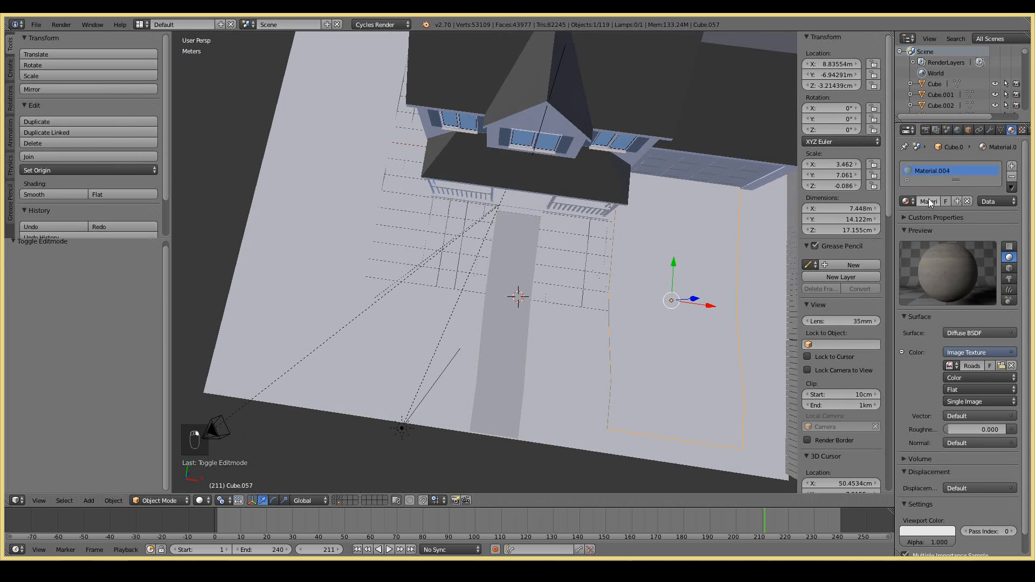
right_click(520, 306)
click(906, 203)
text(rp)
key(BackSpace)
text(o)
key(Return)
Step: Project the walkway's UVs from the top view and display the scene with textures through the camera
key(Tab)
key(KP_7)
key(a)
key(a)
key(a)
key(u)
click(378, 167)
click(192, 500)
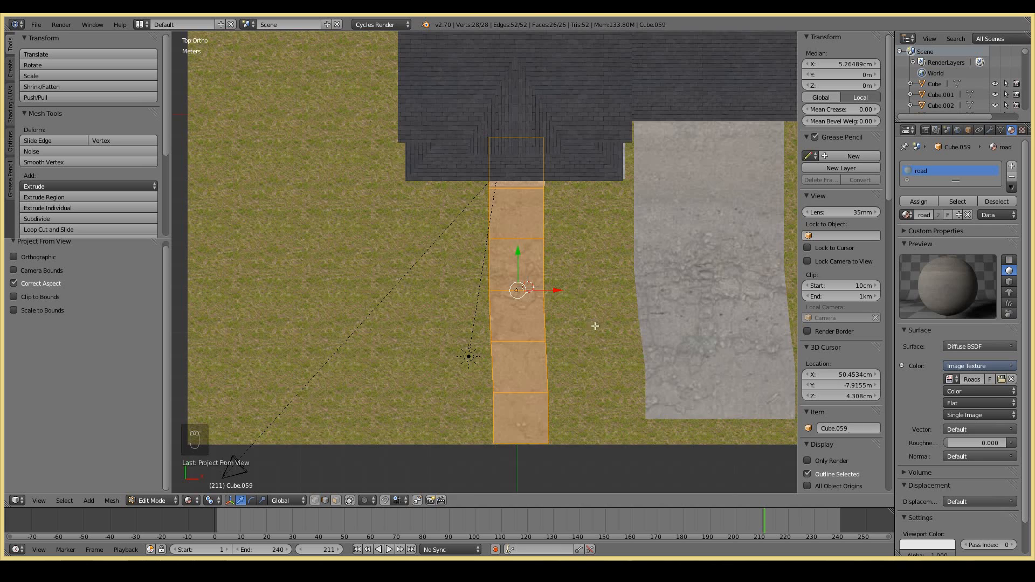
key(KP_0)
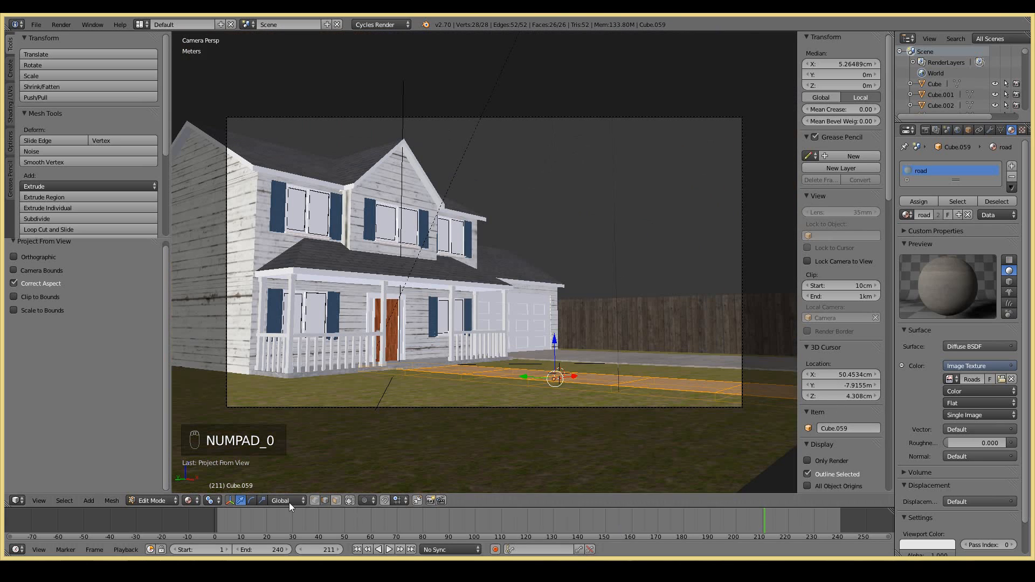
Step: Split the 3D view horizontally and make the new lower area a Node Editor for the road material
click(18, 500)
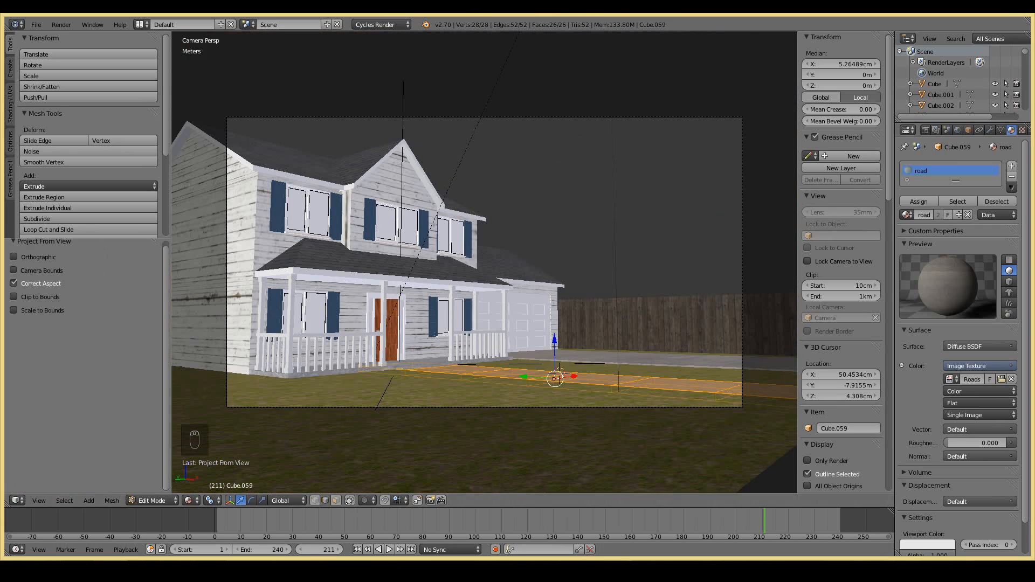
drag(7, 507, 11, 360)
click(18, 501)
click(31, 416)
click(18, 502)
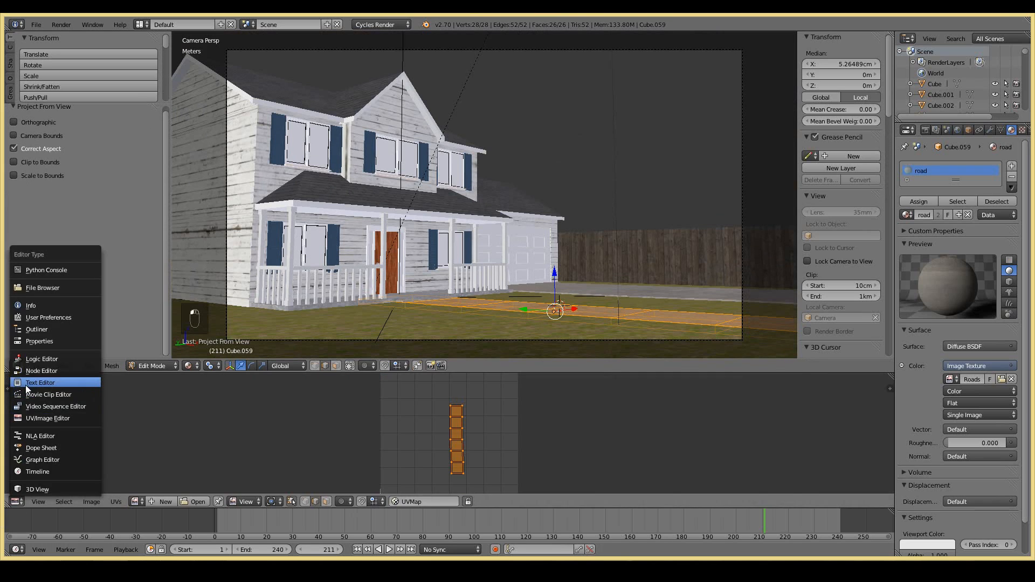
click(25, 385)
Step: Spread out the road material's nodes and link the image texture to the material output's Displacement
scroll(312, 426, up, 3)
drag(281, 417, 187, 410)
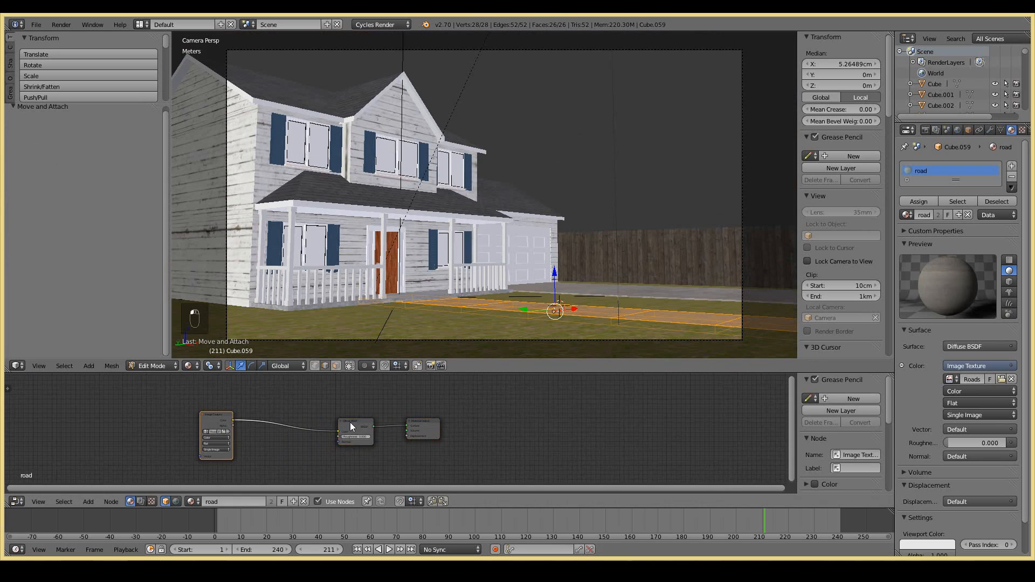
drag(351, 422, 299, 392)
drag(413, 422, 408, 436)
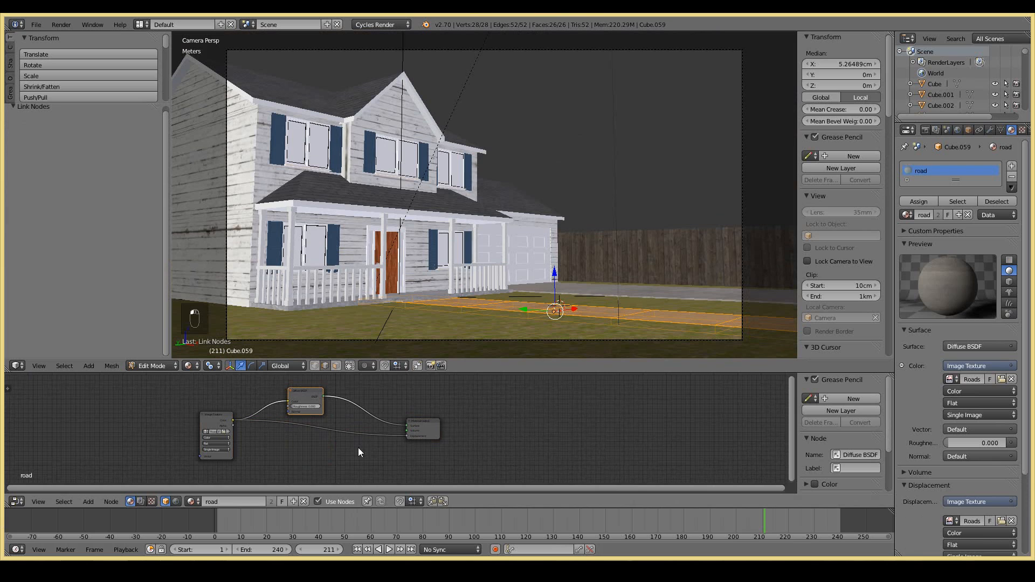
Step: Insert a Math node set to Multiply into the road material's displacement link and return to Object Mode
key(shift+a)
mouse_move(343, 477)
click(392, 420)
click(346, 427)
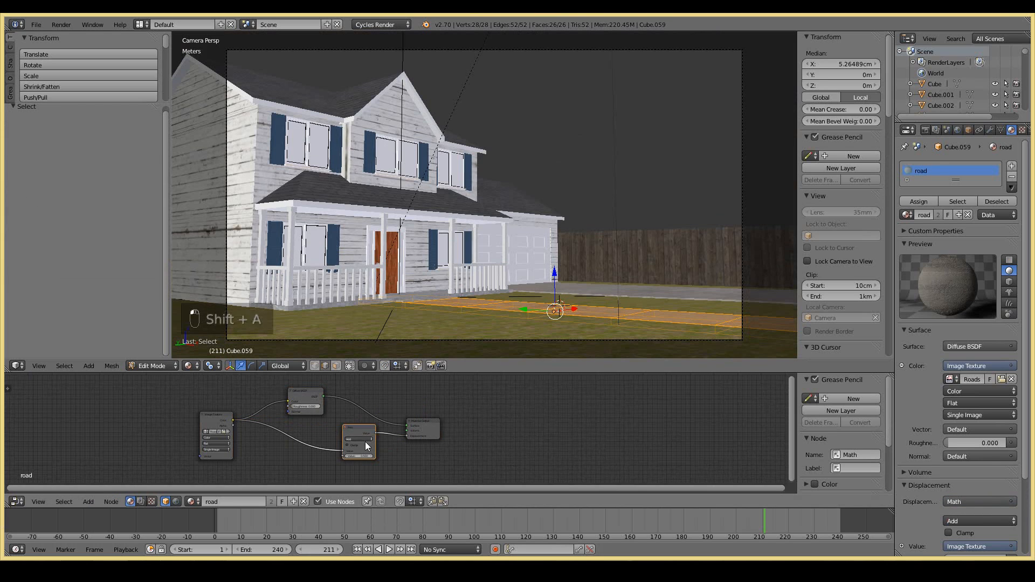
click(359, 439)
click(357, 421)
key(Tab)
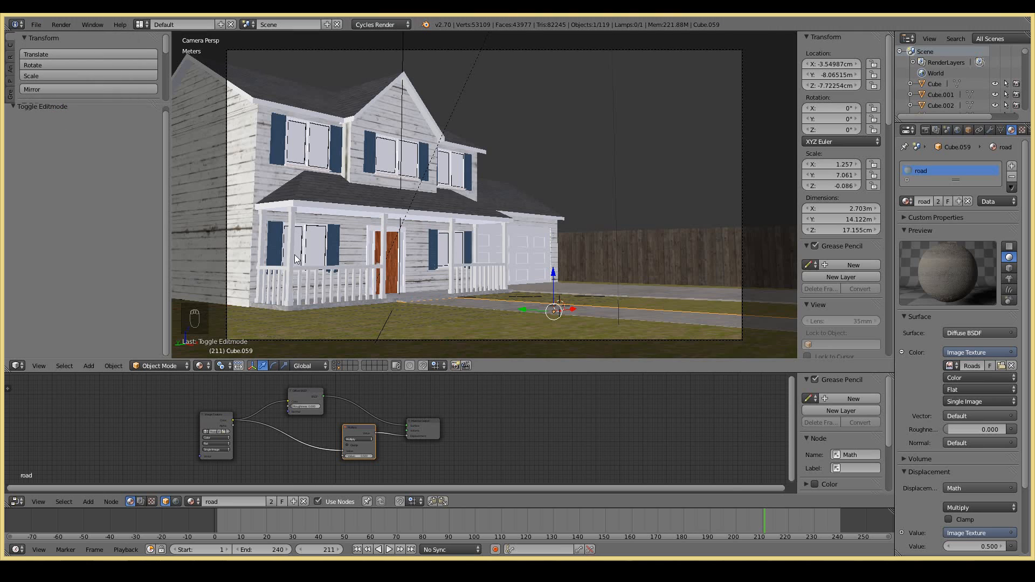
Step: Set the world background strength to 3.0 and render the frame to inspect the walkway and lawn
click(958, 130)
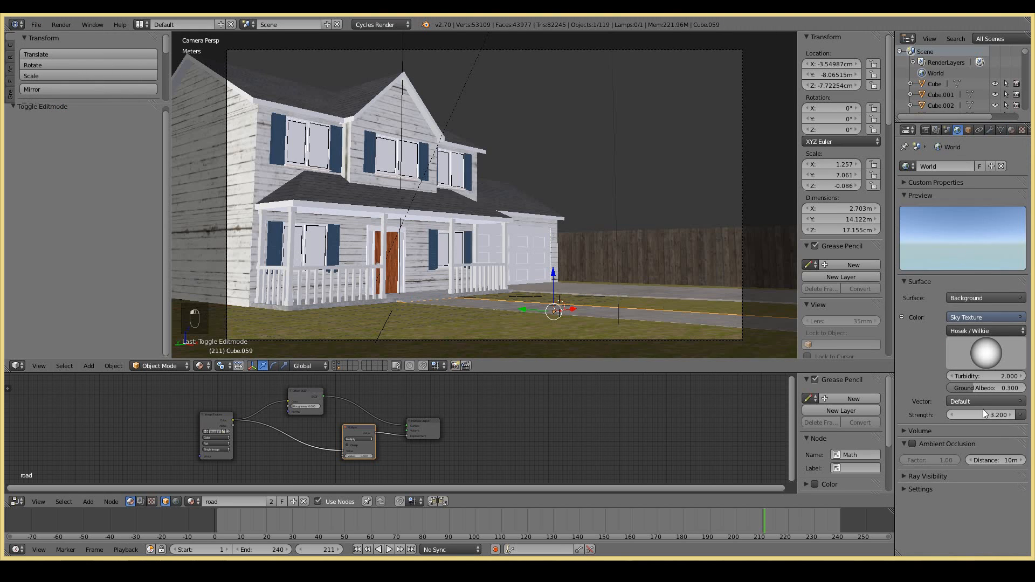
key(F12)
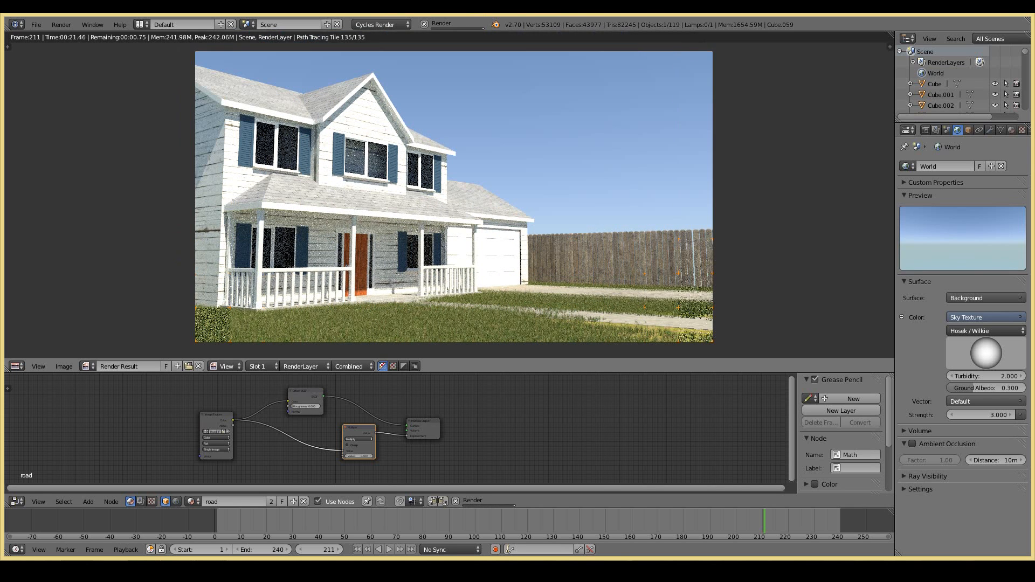
scroll(467, 243, up, 2)
scroll(481, 286, down, 3)
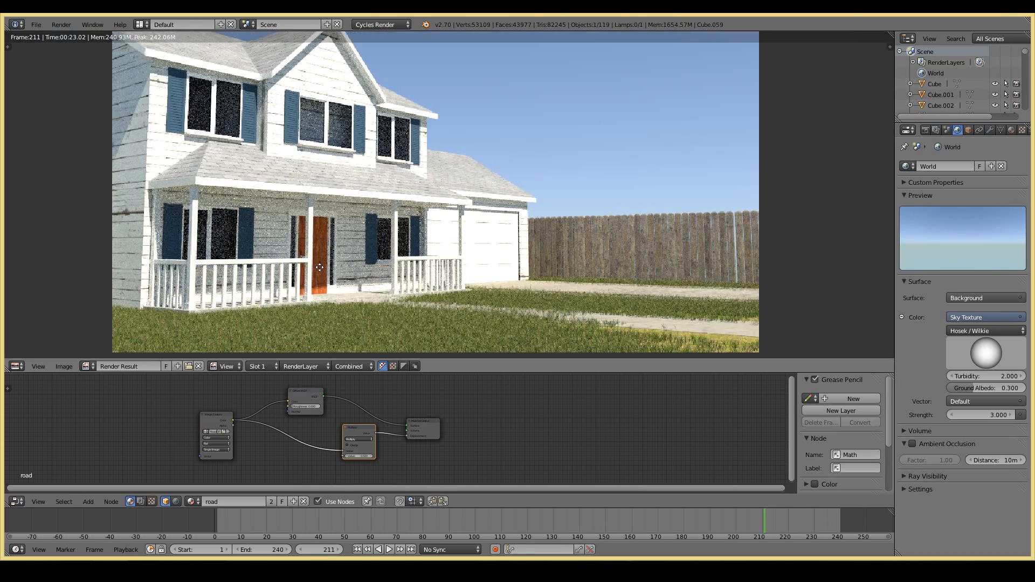
scroll(449, 173, up, 2)
key(Escape)
Step: Select the ground plane, switch it to Weight Paint mode and display its grass_area vertex group
middle_drag(456, 201, 426, 214)
right_click(367, 264)
click(184, 367)
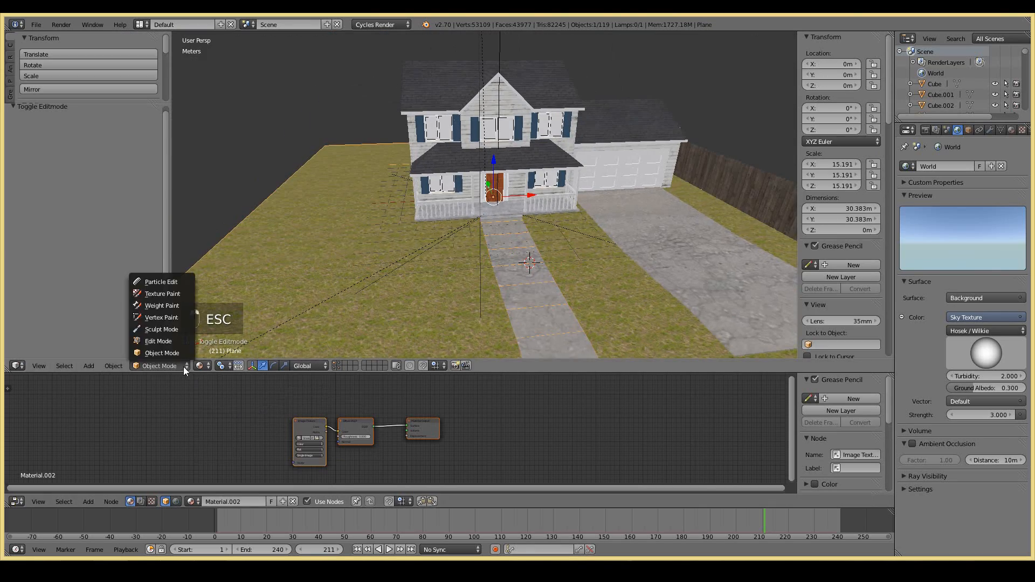
click(190, 304)
scroll(959, 130, down, 3)
click(959, 129)
click(969, 130)
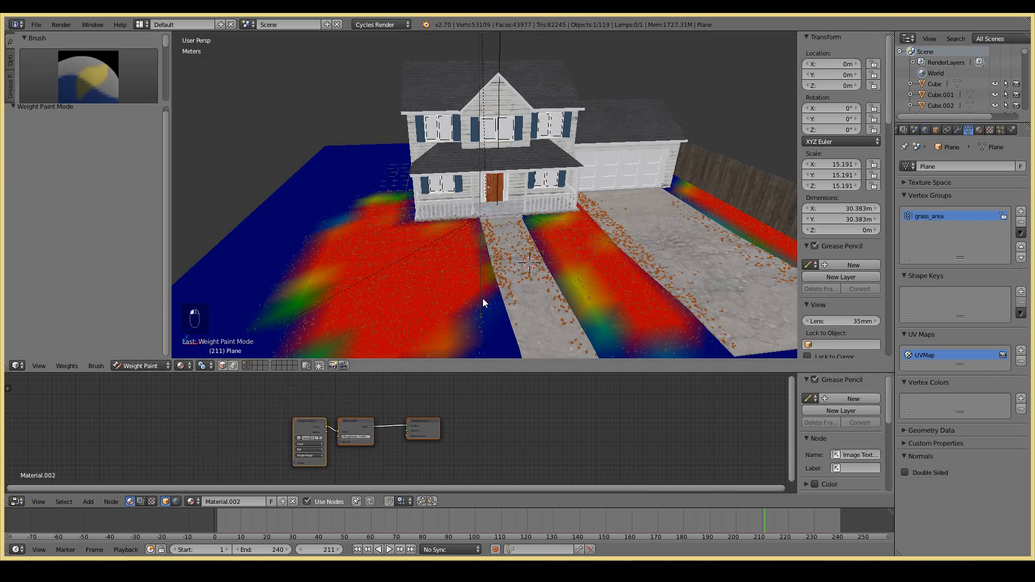
Step: Set the brush weight to 0 and paint the grass weight away along the walkway
middle_drag(483, 299, 469, 302)
scroll(82, 86, down, 4)
drag(93, 103, 121, 270)
scroll(120, 231, up, 3)
drag(153, 110, 20, 111)
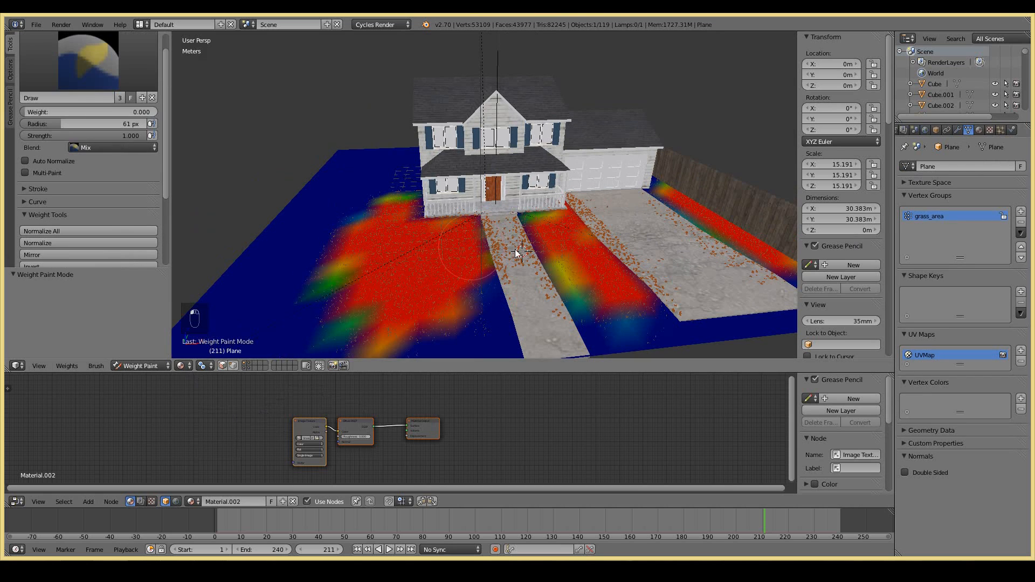
mouse_move(507, 221)
mouse_down()
mouse_move(520, 297)
mouse_move(514, 232)
mouse_up()
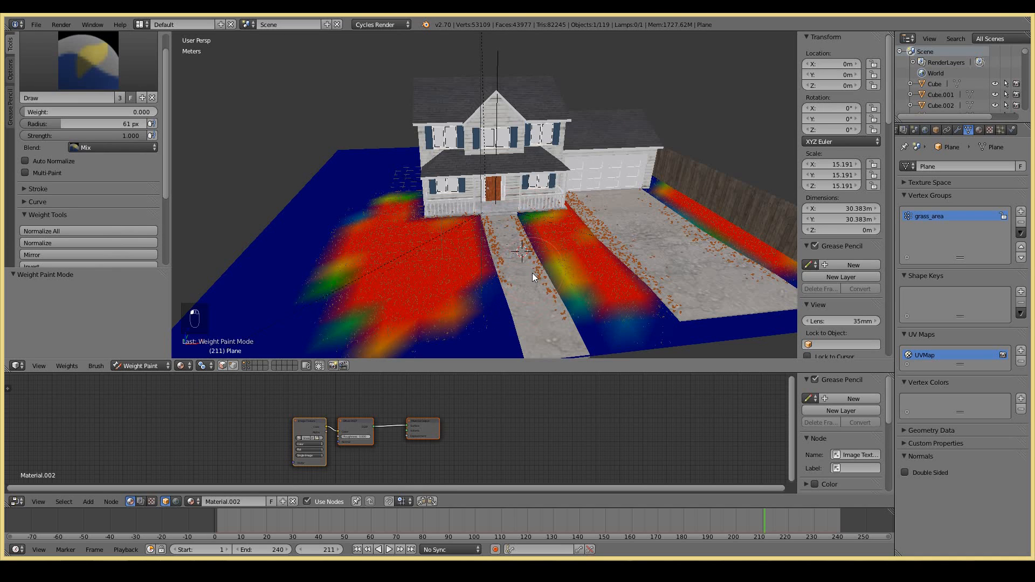
drag(506, 287, 476, 238)
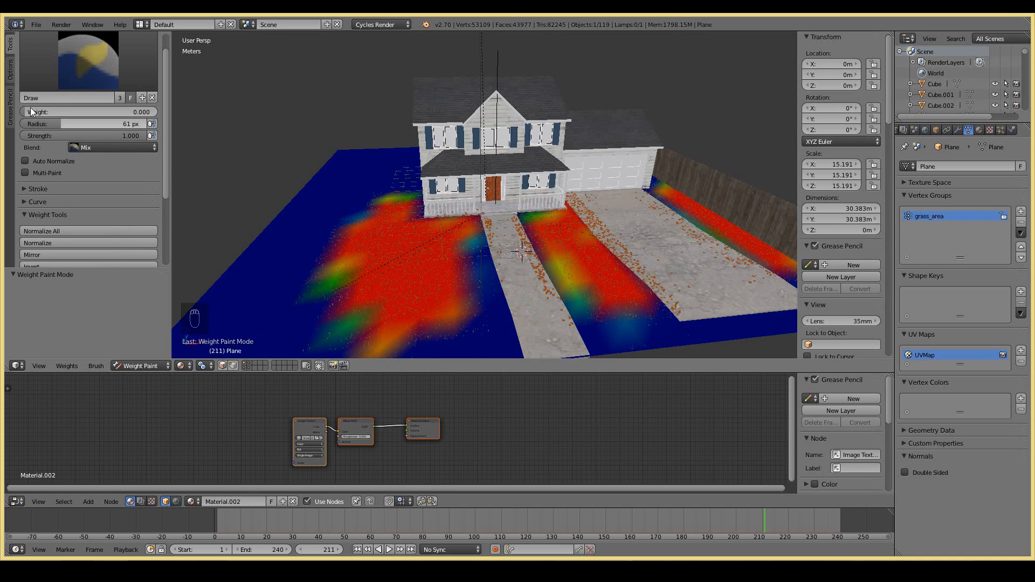
Step: Set the brush weight to 1, repaint the lawn on both sides of the walkway and return to Object Mode
drag(24, 111, 156, 112)
mouse_move(458, 261)
mouse_down()
mouse_move(458, 349)
mouse_move(467, 264)
mouse_move(477, 302)
mouse_up()
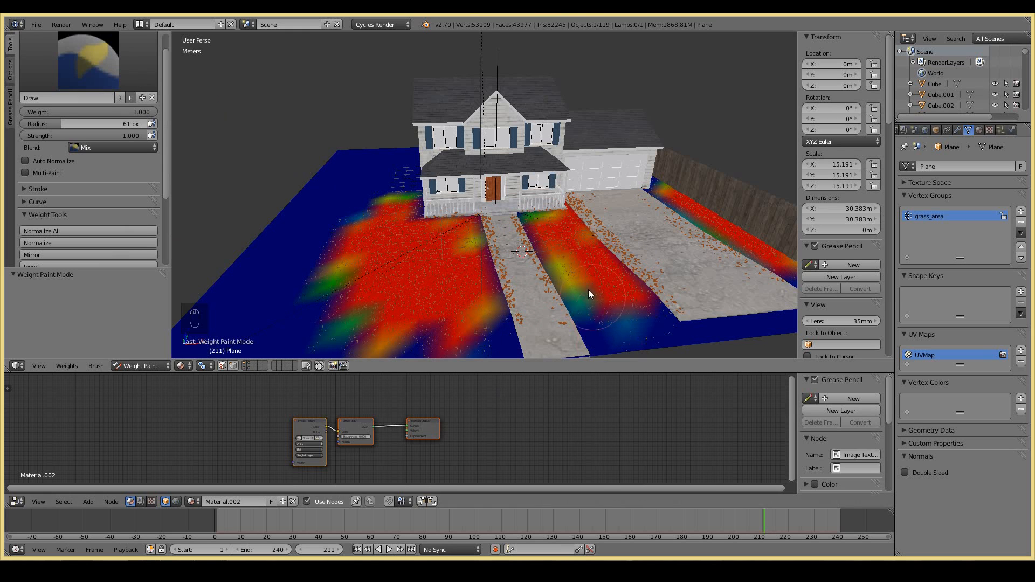
drag(592, 299, 665, 323)
click(141, 366)
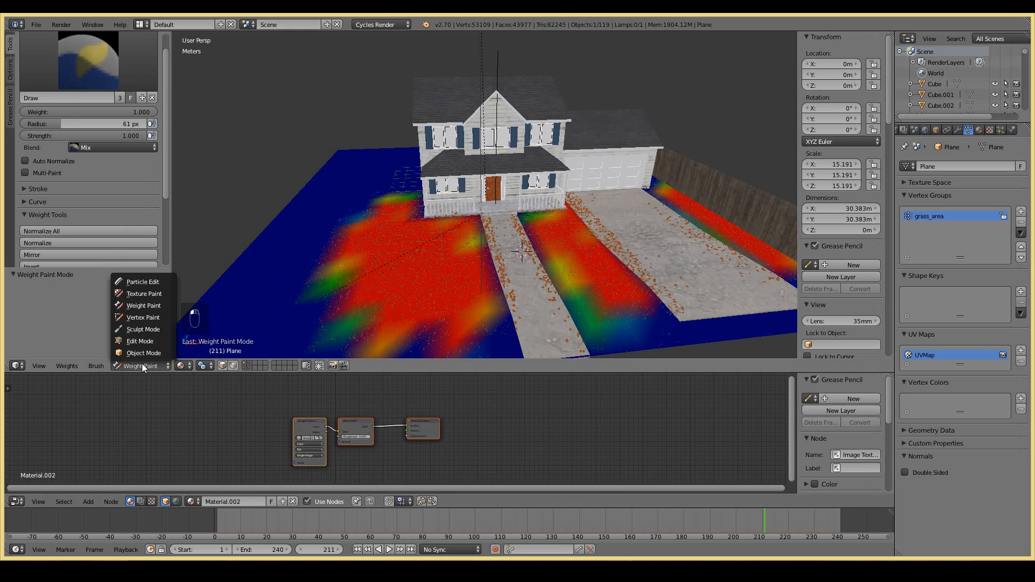
click(146, 354)
Step: Select the walkway slab and scale it along X by about 0.59
right_click(584, 274)
scroll(585, 278, up, 3)
key(s)
key(x)
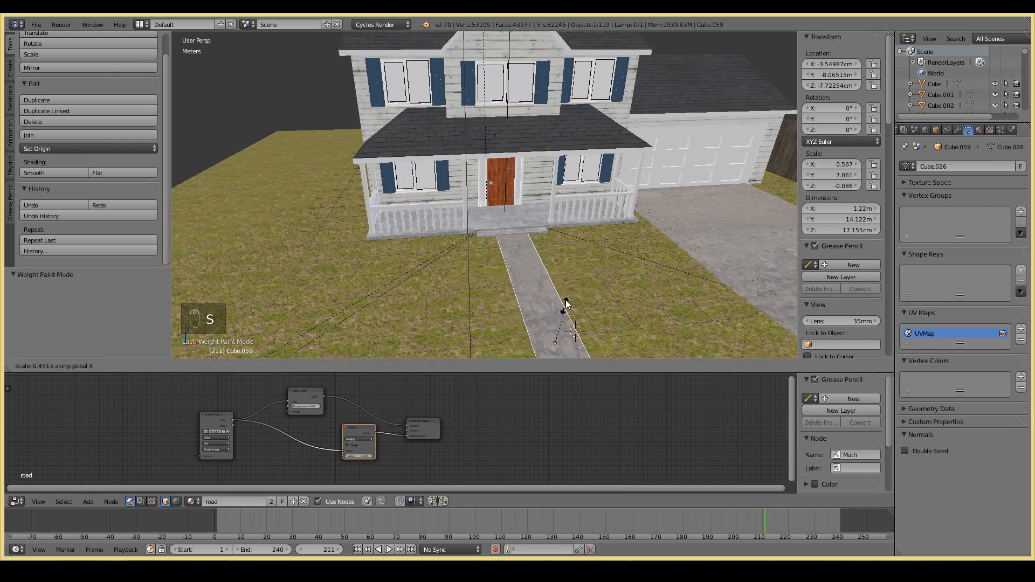
click(596, 277)
Step: Narrow the driveway slab along X to about 7.1 m and raise it about 8.3 cm along Z
scroll(596, 277, down, 2)
right_click(722, 254)
key(KP_Decimal)
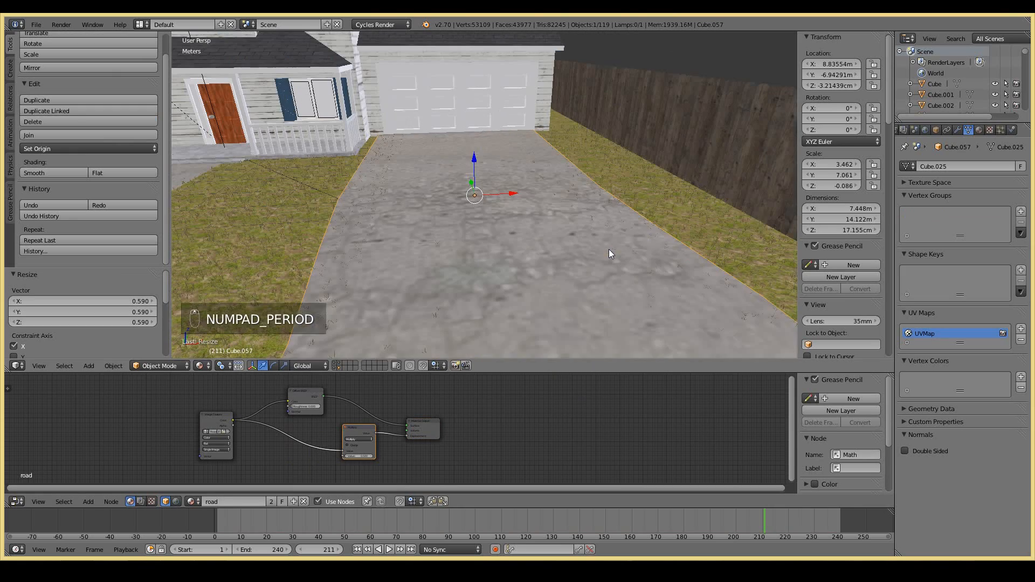
key(s)
key(x)
right_click(639, 232)
key(g)
key(z)
click(622, 214)
key(KP_0)
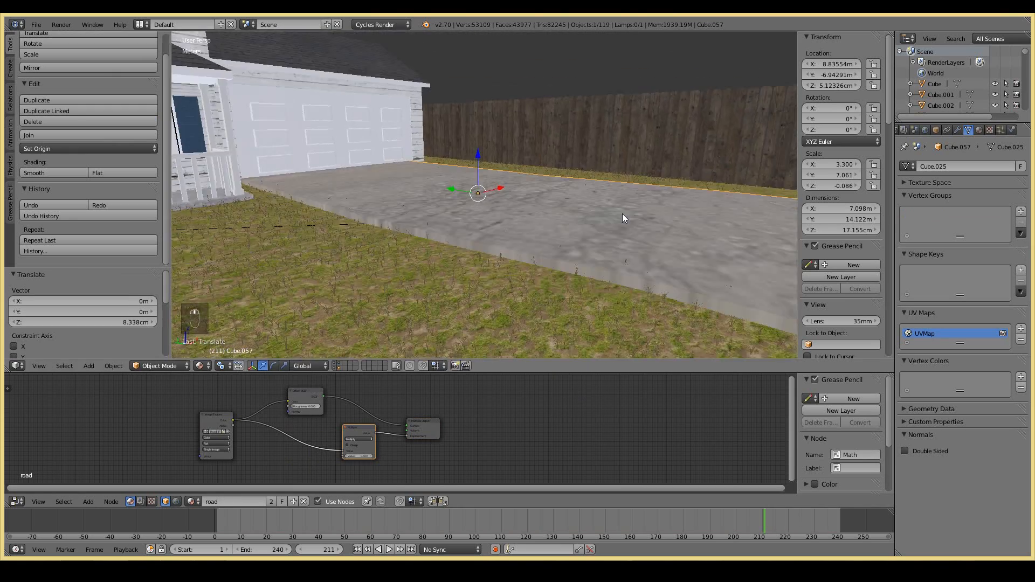
Step: Select the camera, display its limits and set its depth of field distance to 20 m
right_click(766, 168)
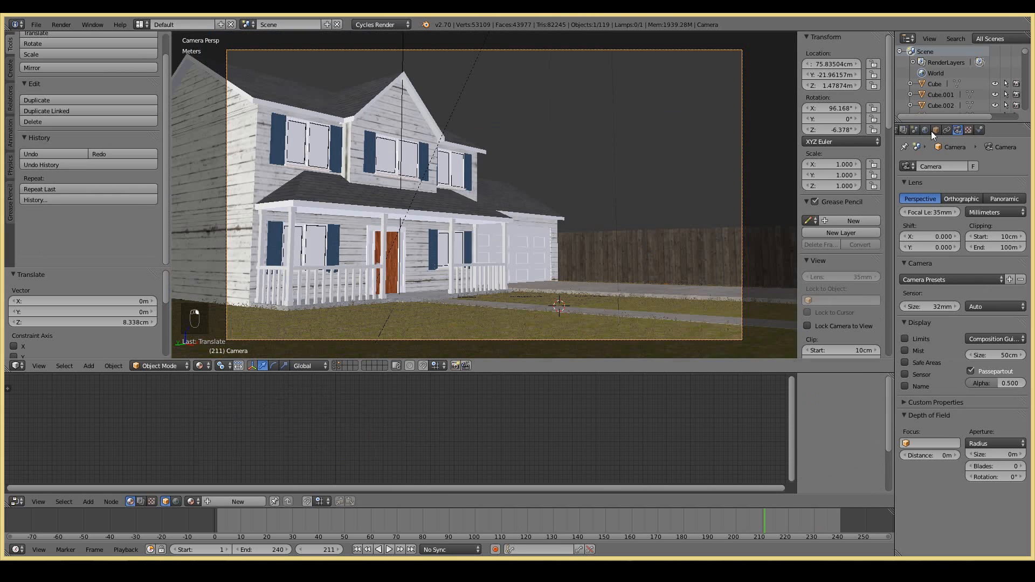
click(904, 339)
middle_drag(485, 227, 425, 234)
scroll(425, 234, down, 3)
click(938, 455)
text(50)
key(Return)
key(KP_0)
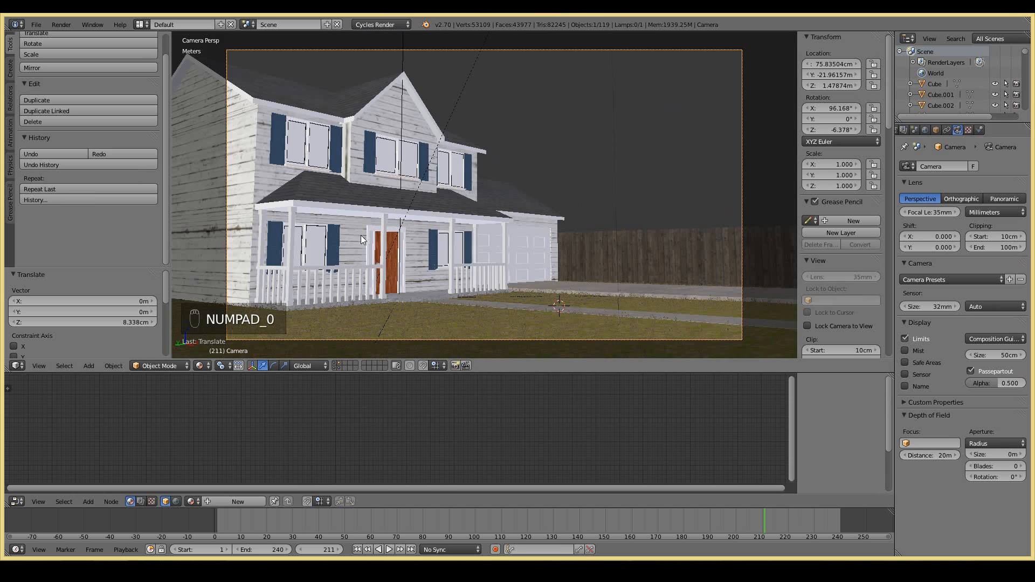
Step: Check the framing with the camera's Thirds composition guide and rotate the camera about Z
key(r)
right_click(758, 241)
click(995, 339)
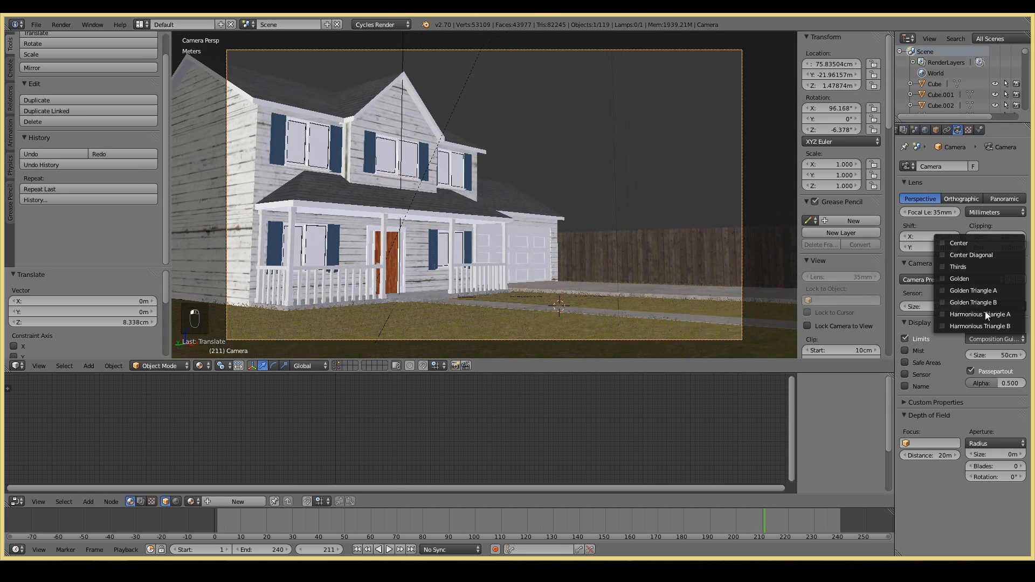
click(964, 275)
click(995, 339)
click(958, 267)
key(r)
key(z)
click(748, 319)
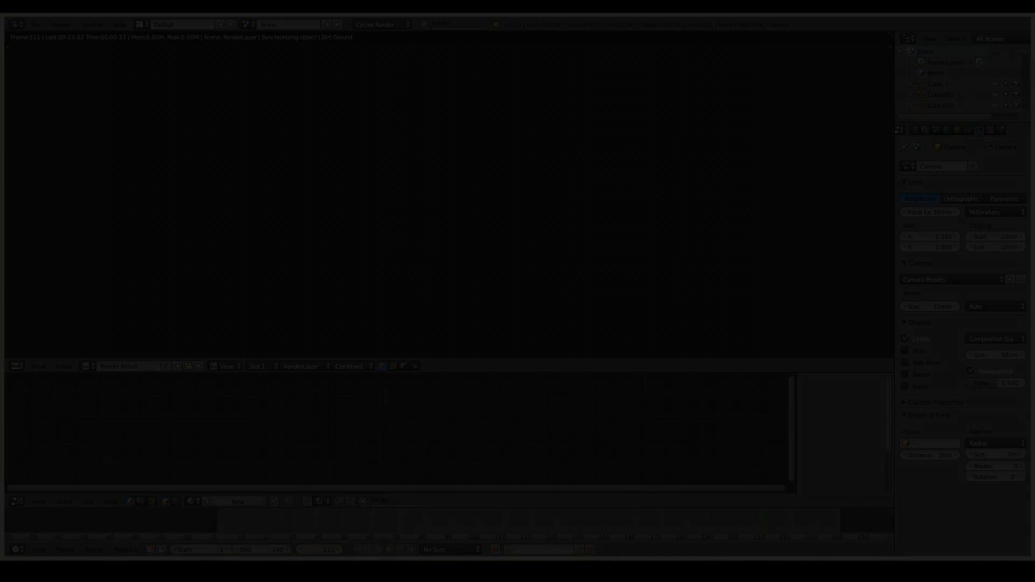